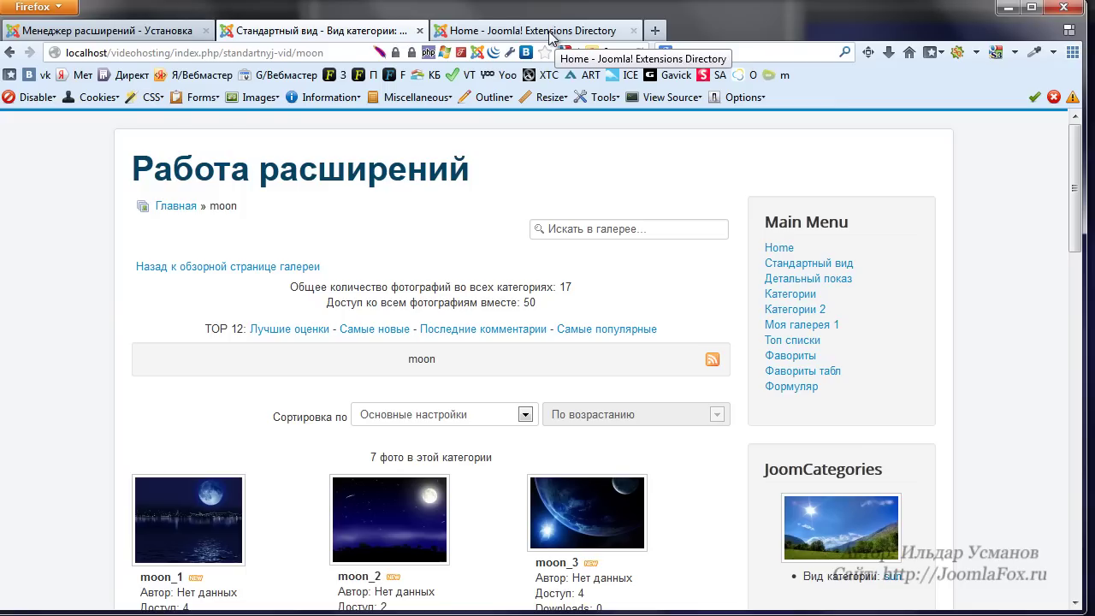
pyautogui.click(140, 34)
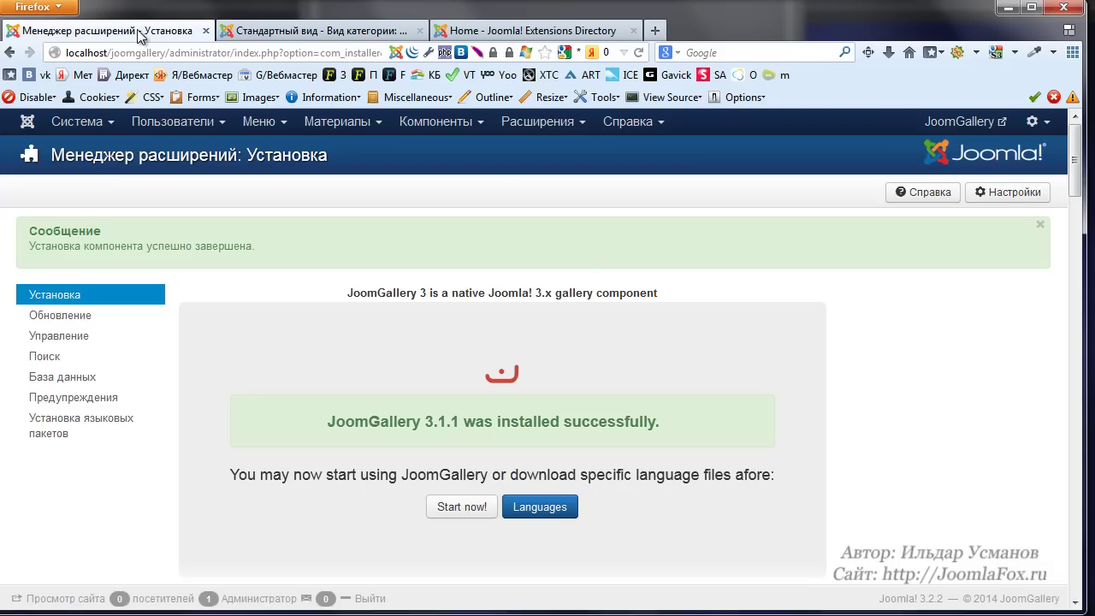
pyautogui.scroll(-6, 699, 289)
pyautogui.scroll(6, 699, 289)
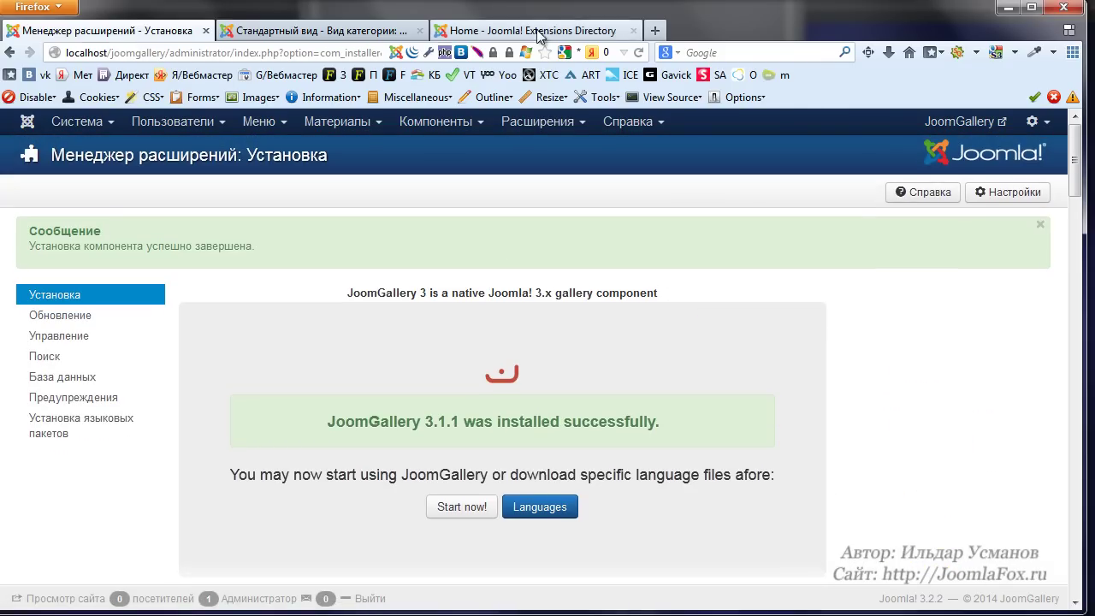
# - Search the web for "joomgallery" and open its Joomla! Extensions Directory listing
pyautogui.click(539, 34)
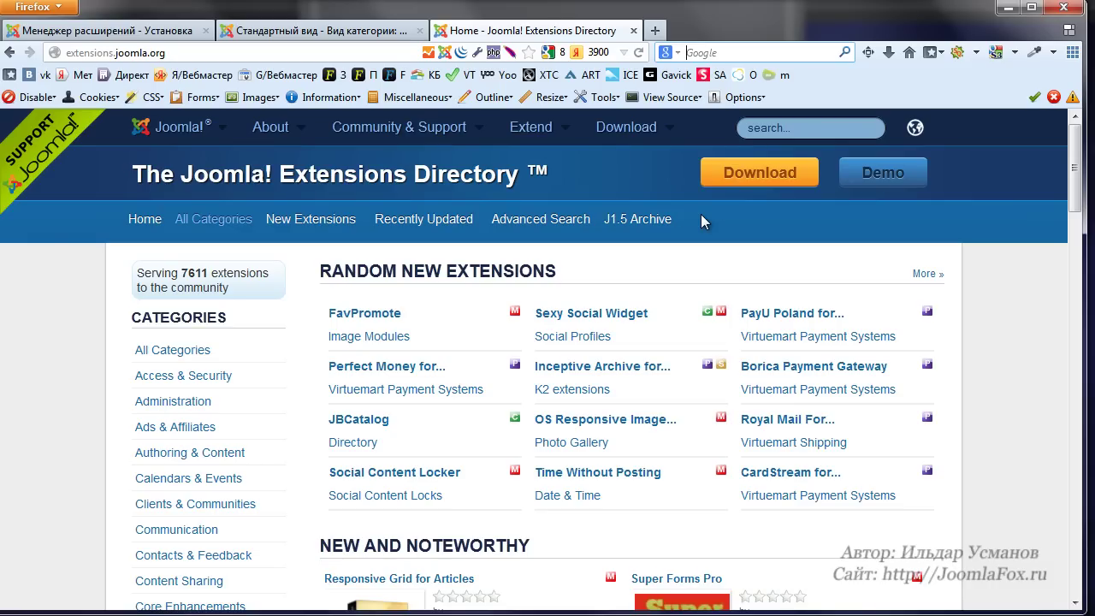
pyautogui.hotkey('ctrl', 'k')
pyautogui.write('joo')
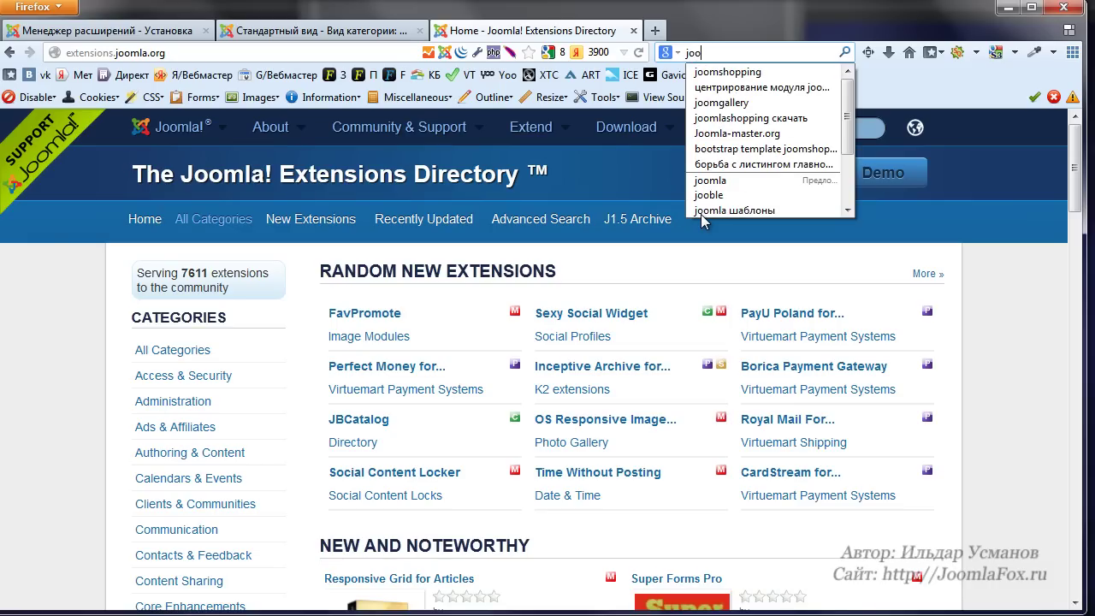
pyautogui.write('mgallery')
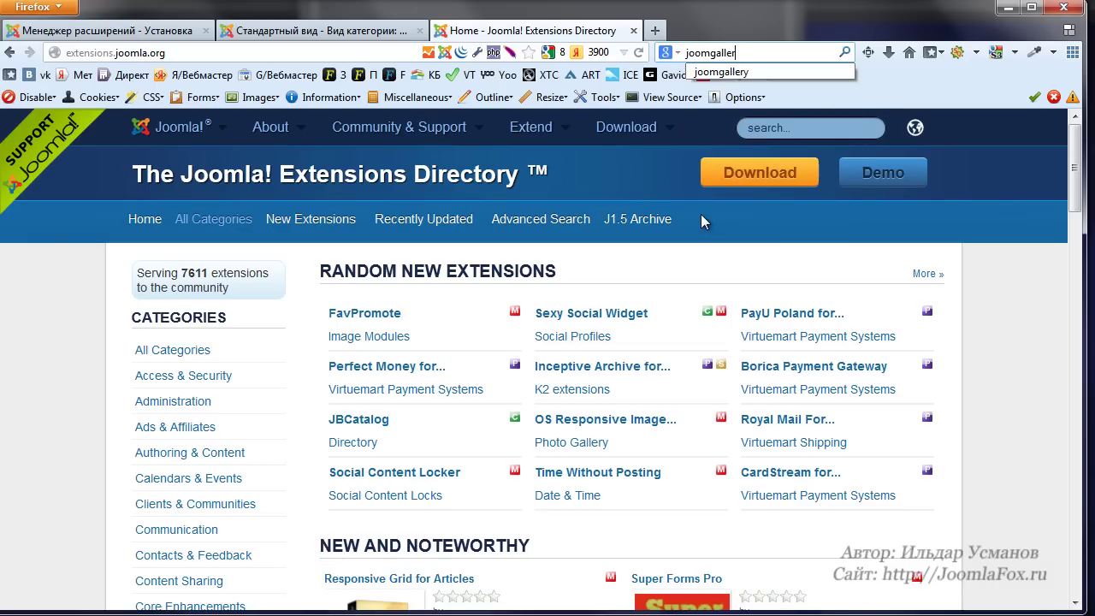
pyautogui.press('Return')
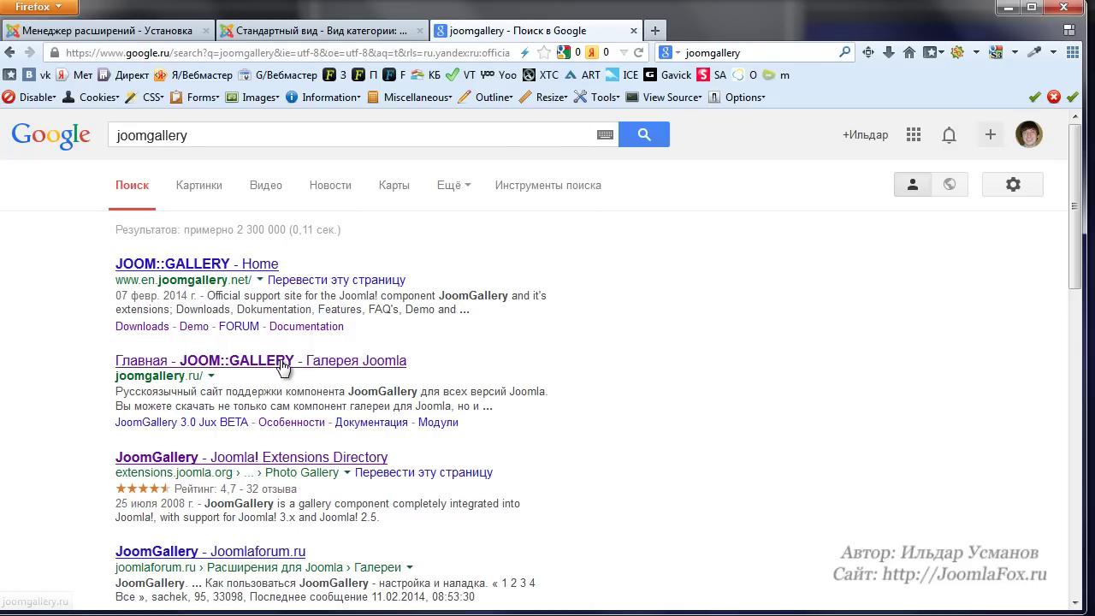
pyautogui.click(263, 462)
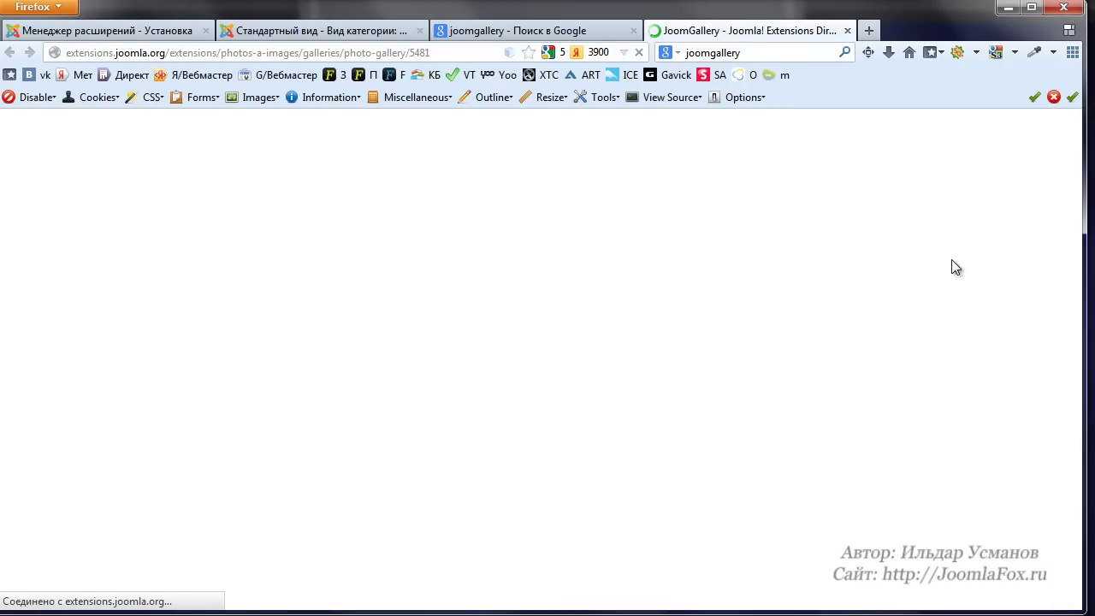
# - Go to the extension's JoomGallery for Joomla 3 downloads and open the Languages category
pyautogui.scroll(-4, 904, 269)
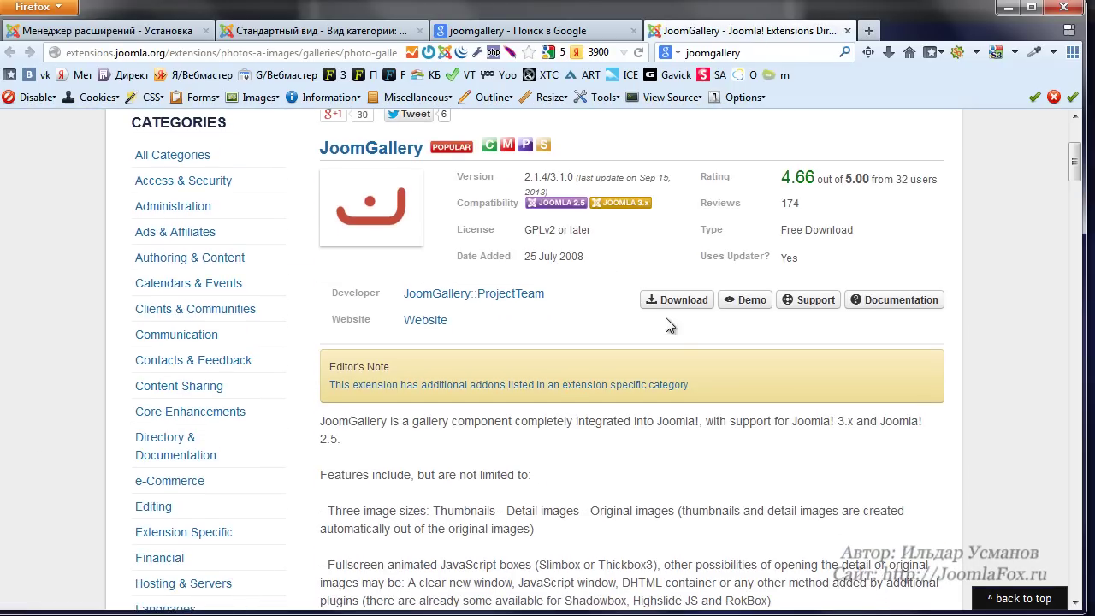
pyautogui.click(672, 303)
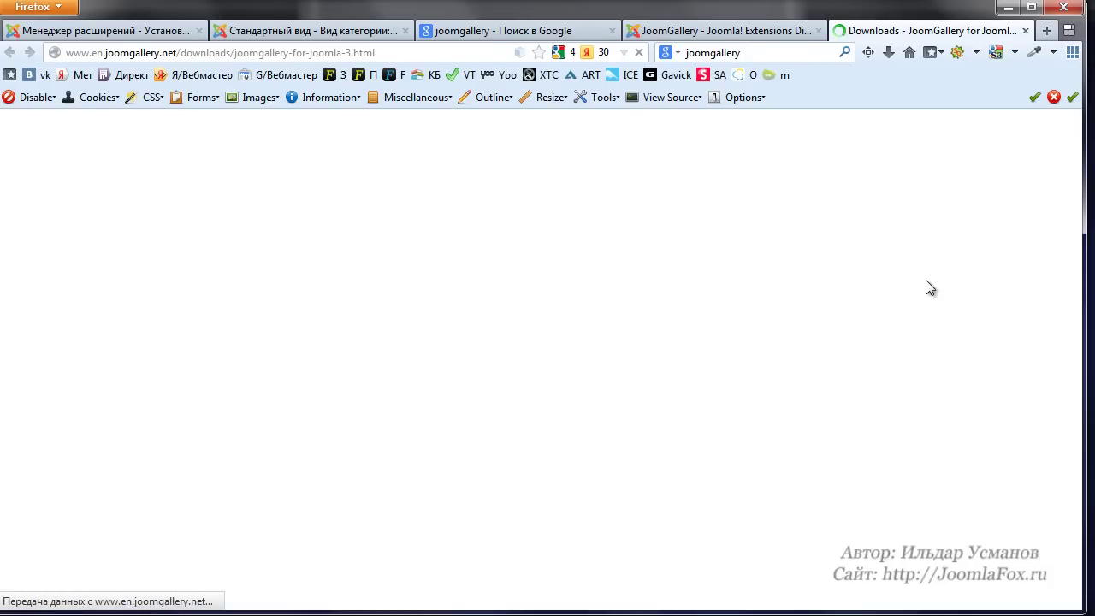
pyautogui.scroll(-5, 617, 239)
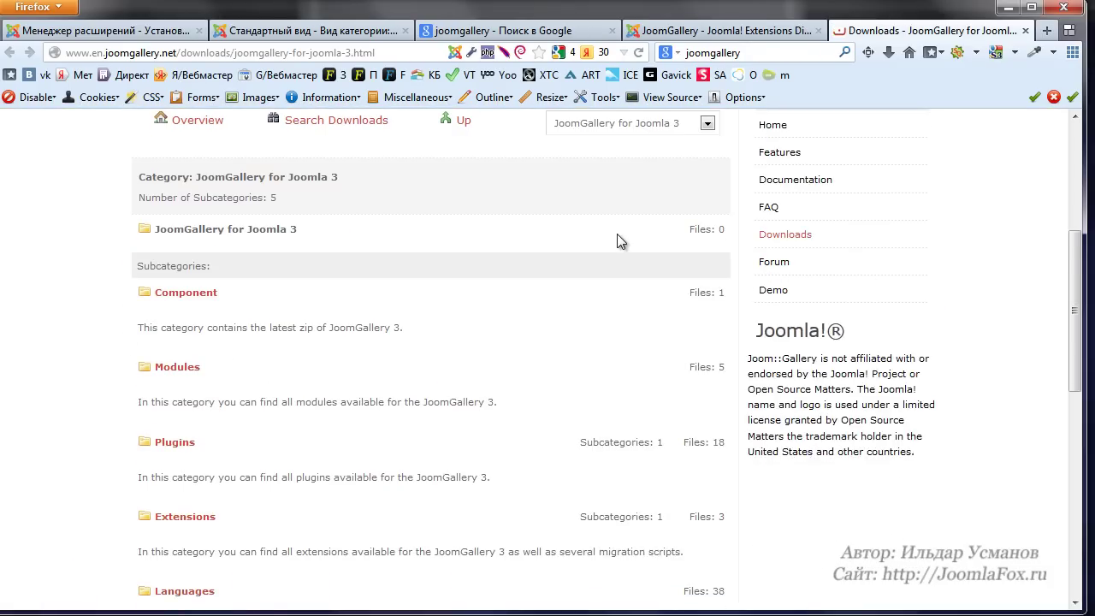
pyautogui.click(185, 399)
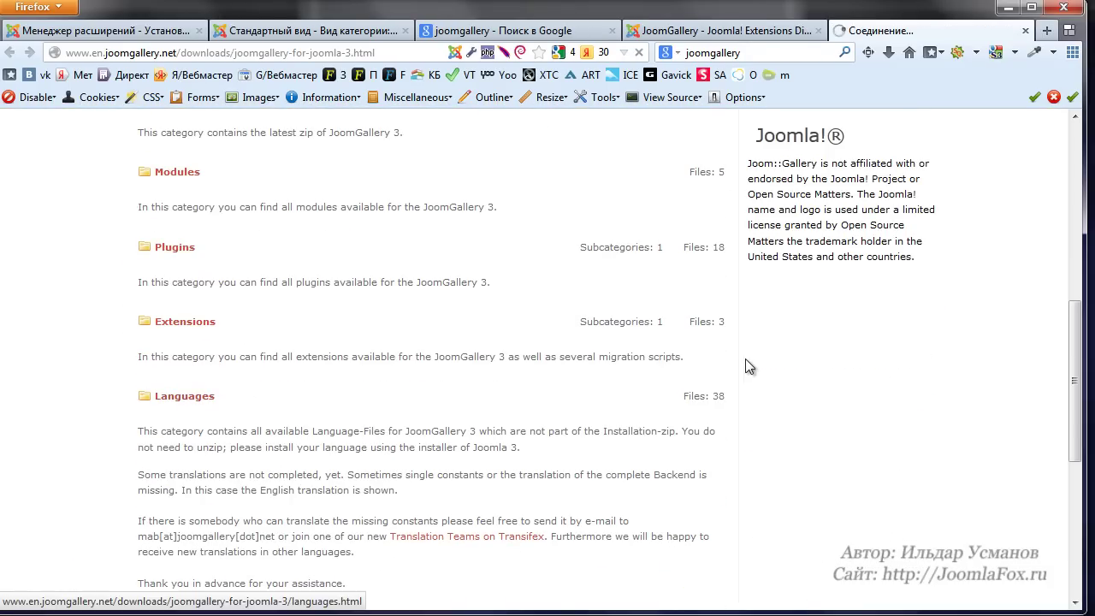
# - Find the Russian language files 3.1 by searching the page for "russ" and open their download details
pyautogui.scroll(-6, 919, 274)
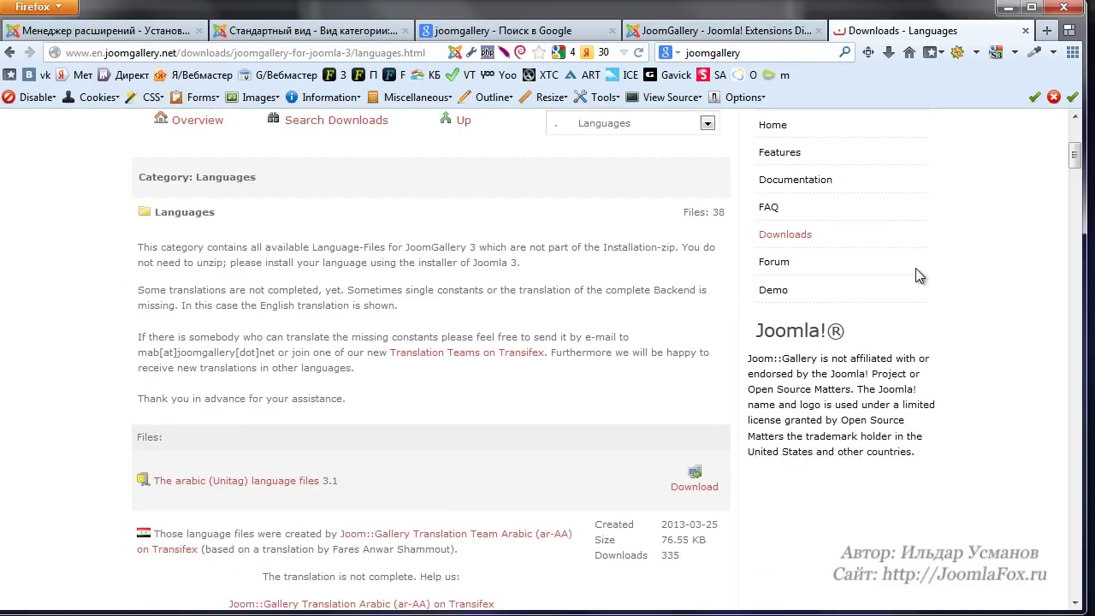
pyautogui.scroll(-10, 916, 271)
pyautogui.scroll(-10, 800, 273)
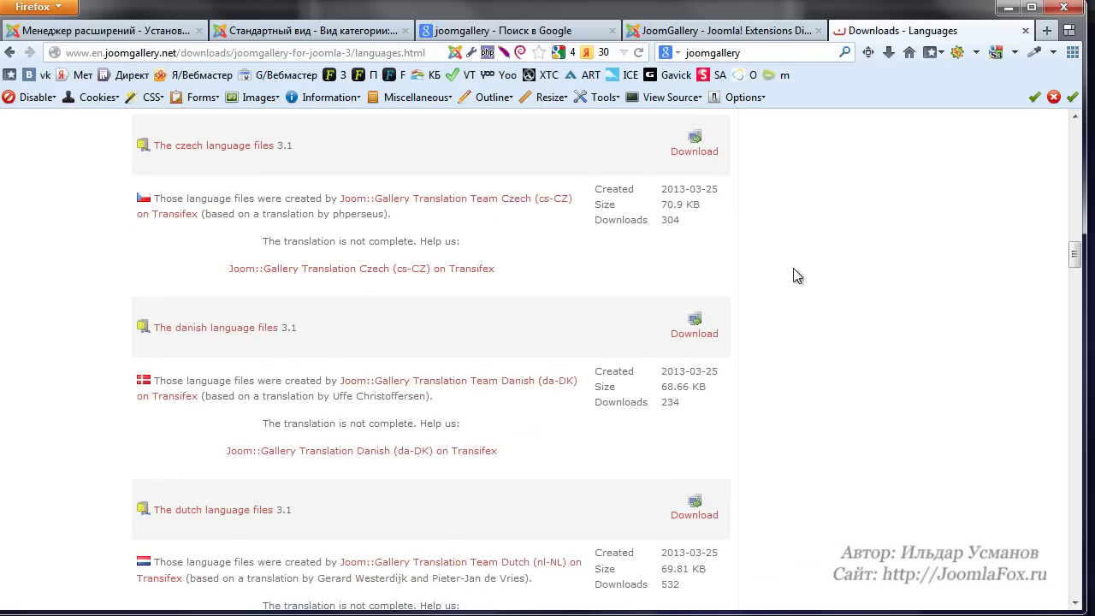
pyautogui.scroll(-5, 792, 278)
pyautogui.scroll(6, 790, 277)
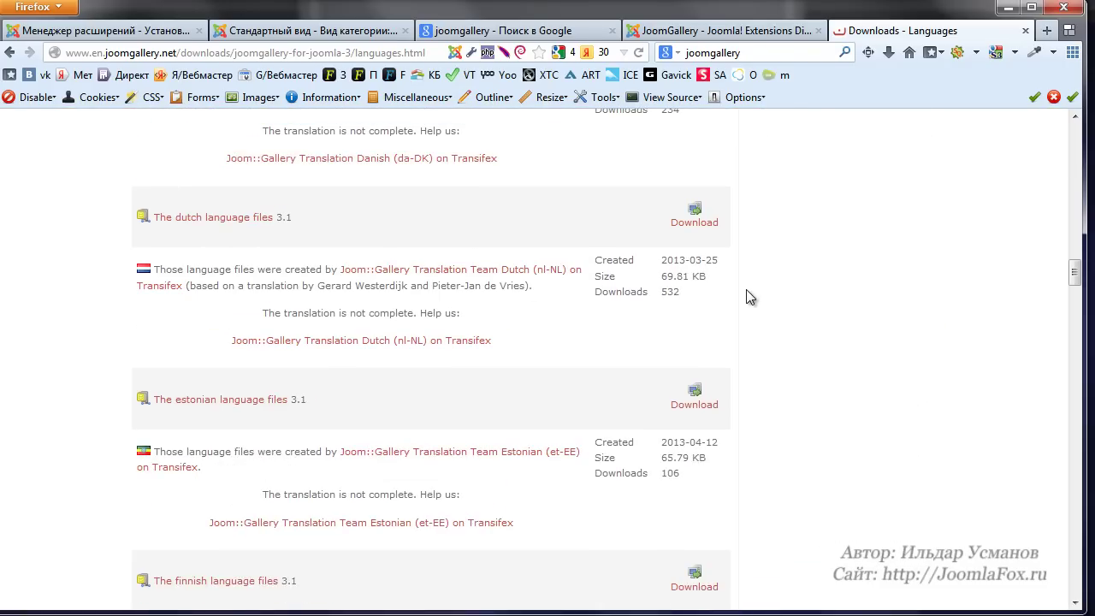
pyautogui.hotkey('ctrl', 'f')
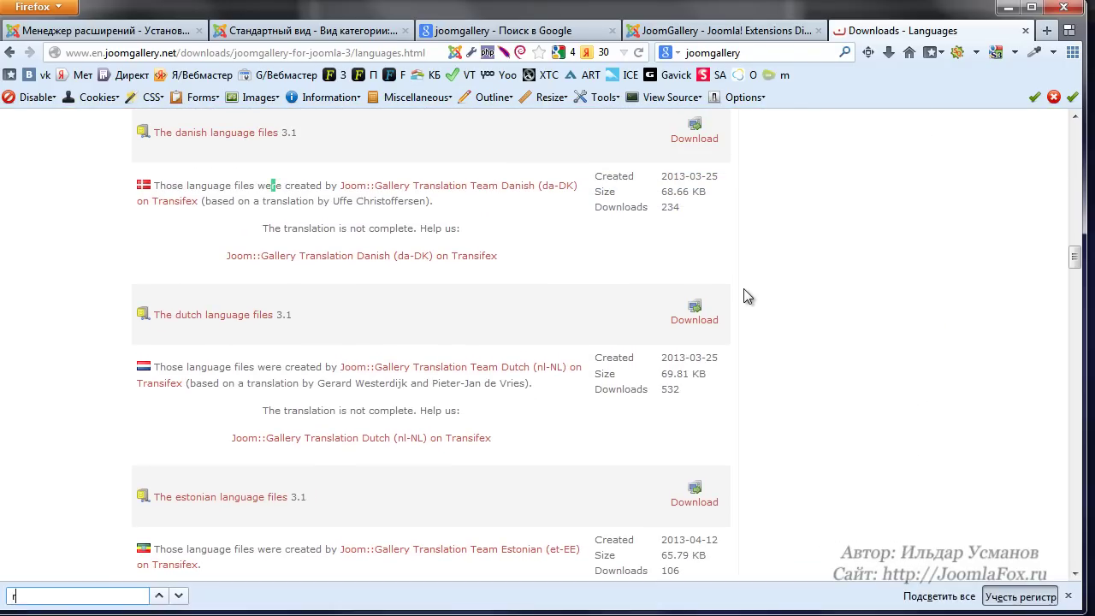
pyautogui.write('russ')
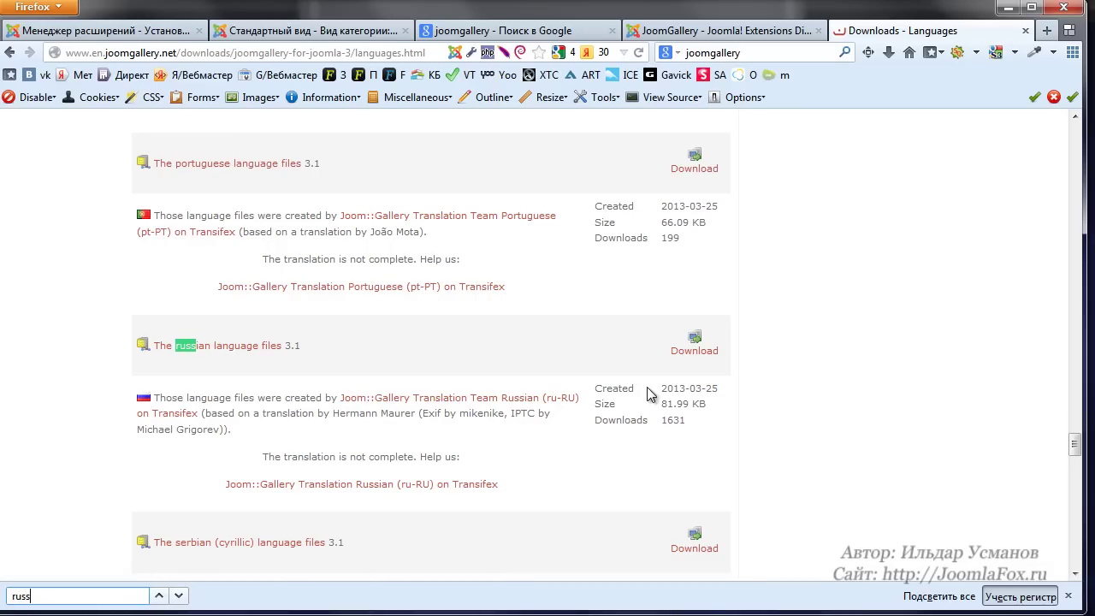
pyautogui.click(690, 352)
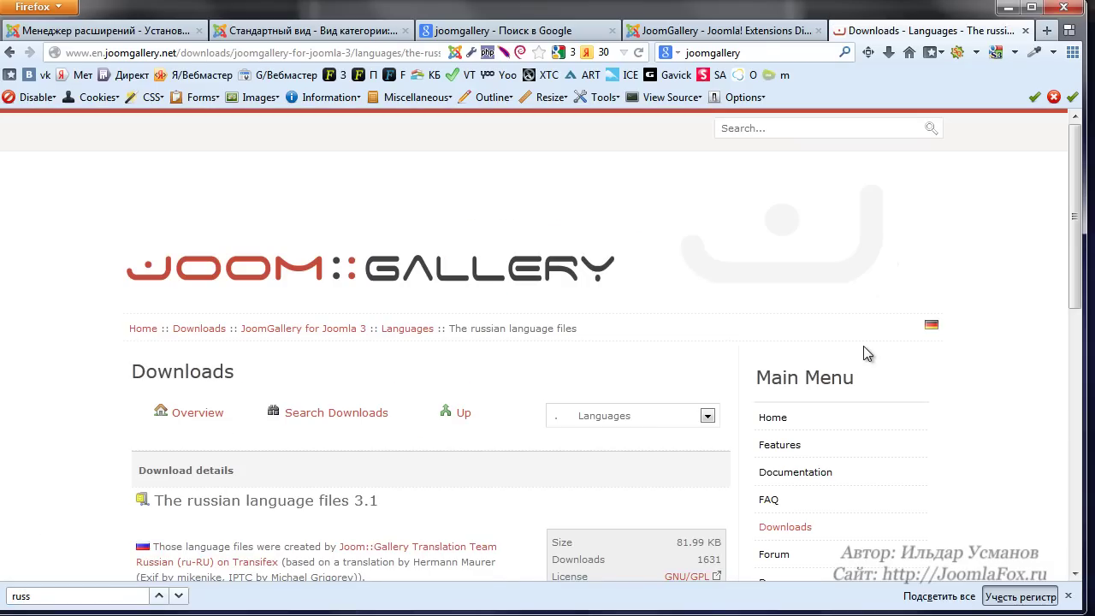
# - Download the Russian language package ru-ru.com_joomgallery.zip and save the file
pyautogui.scroll(-4, 915, 333)
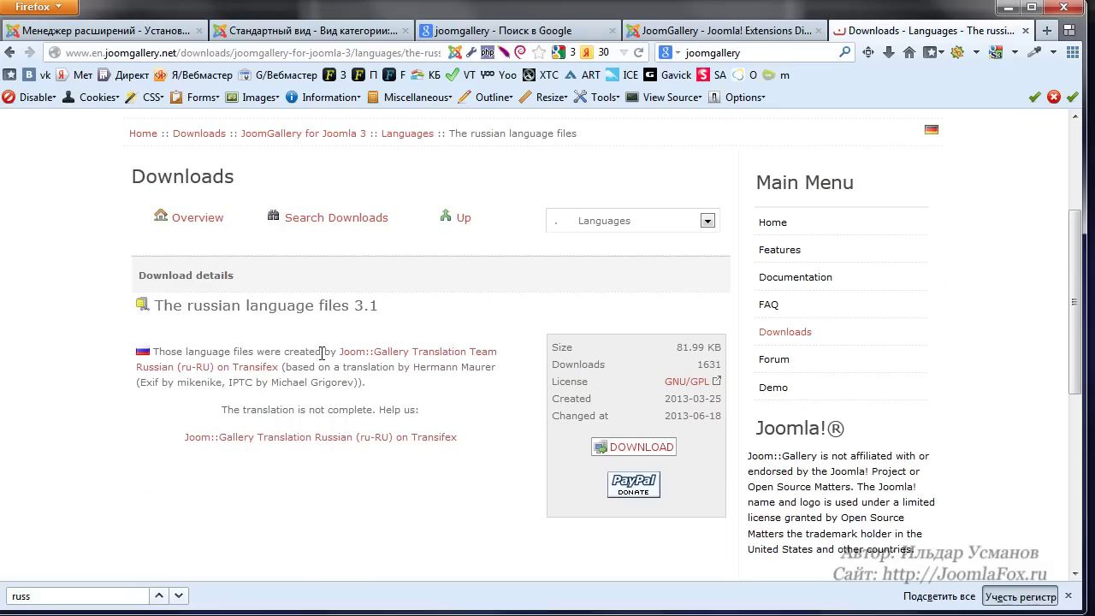
pyautogui.click(641, 448)
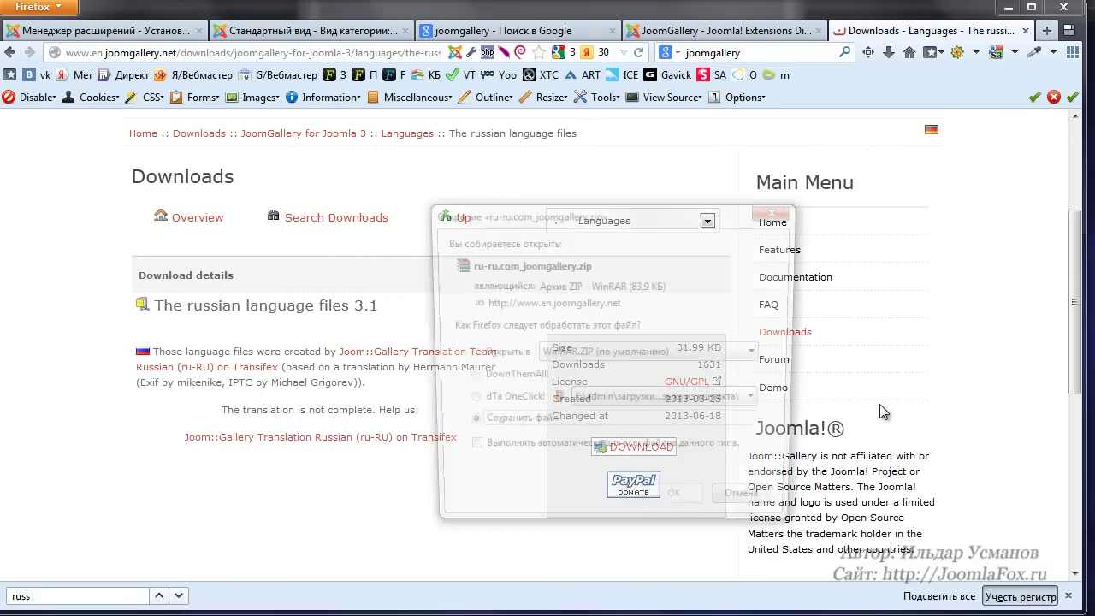
pyautogui.click(679, 508)
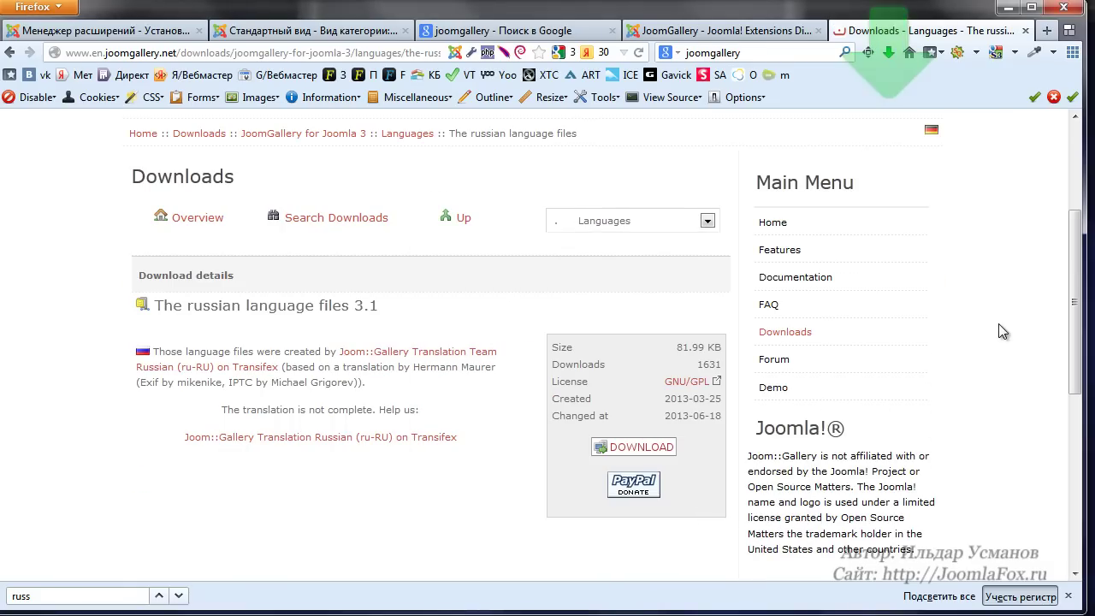
# - Upload and install the package ru-ru.com_joomgallery.zip through the extension manager of the Joomla administrator site
pyautogui.click(161, 37)
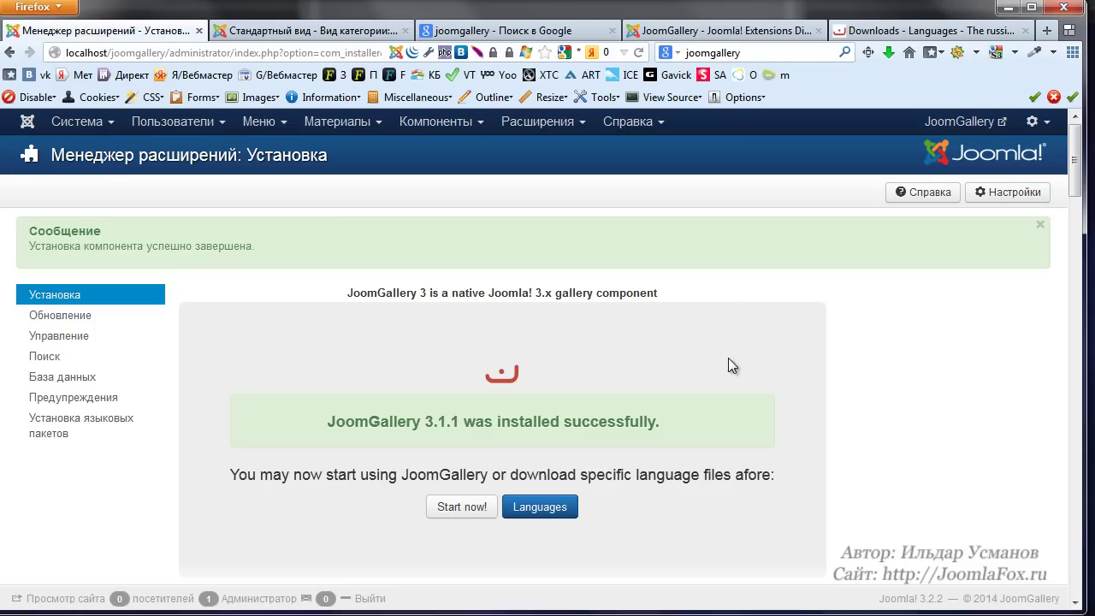
pyautogui.click(542, 124)
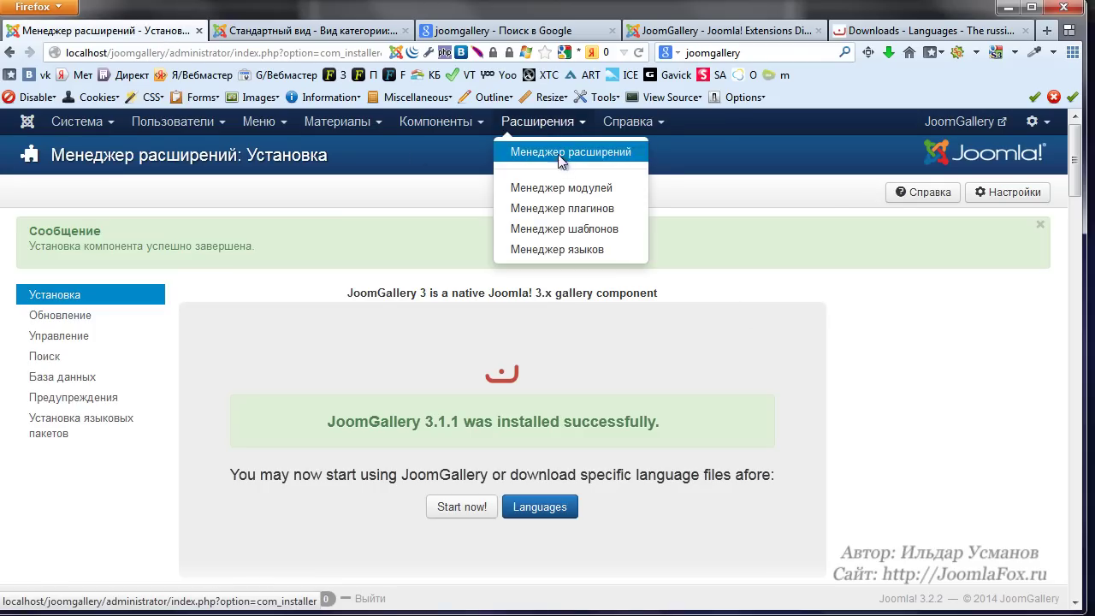
pyautogui.click(561, 154)
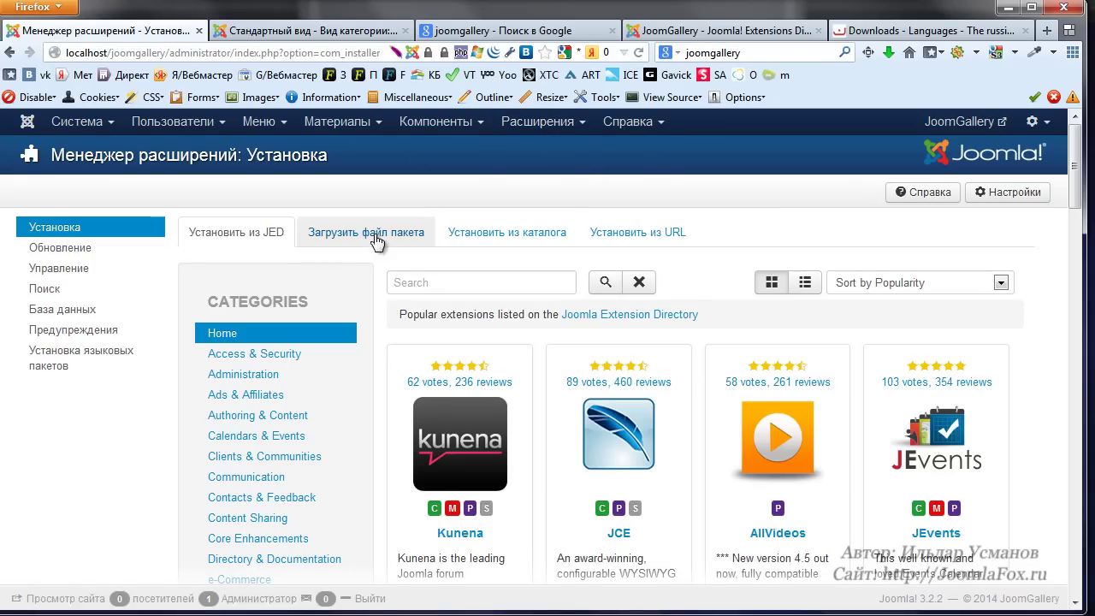
pyautogui.click(376, 240)
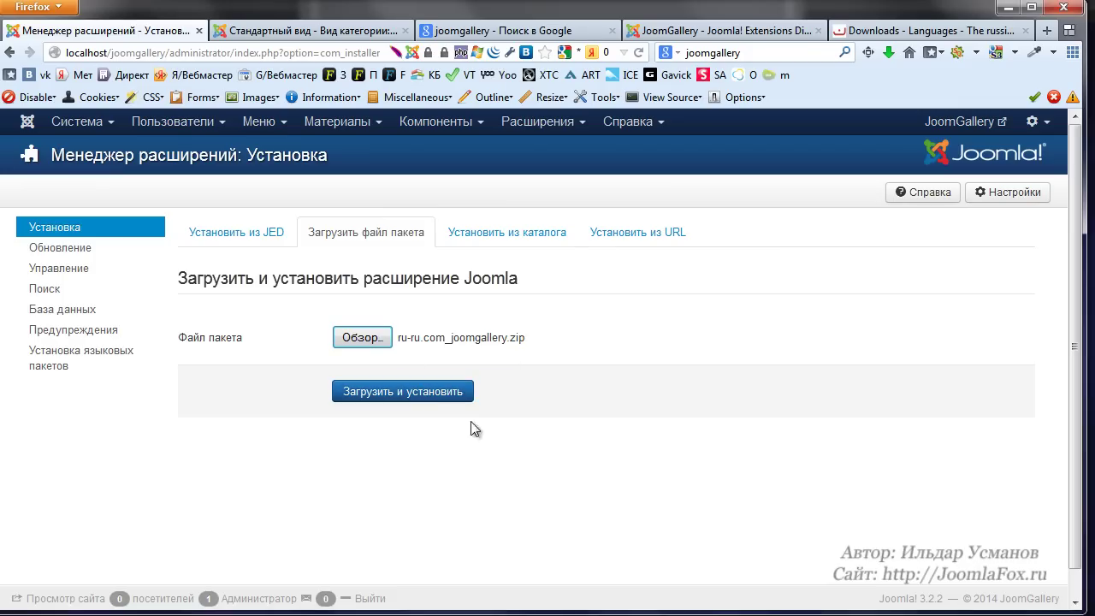
pyautogui.click(424, 395)
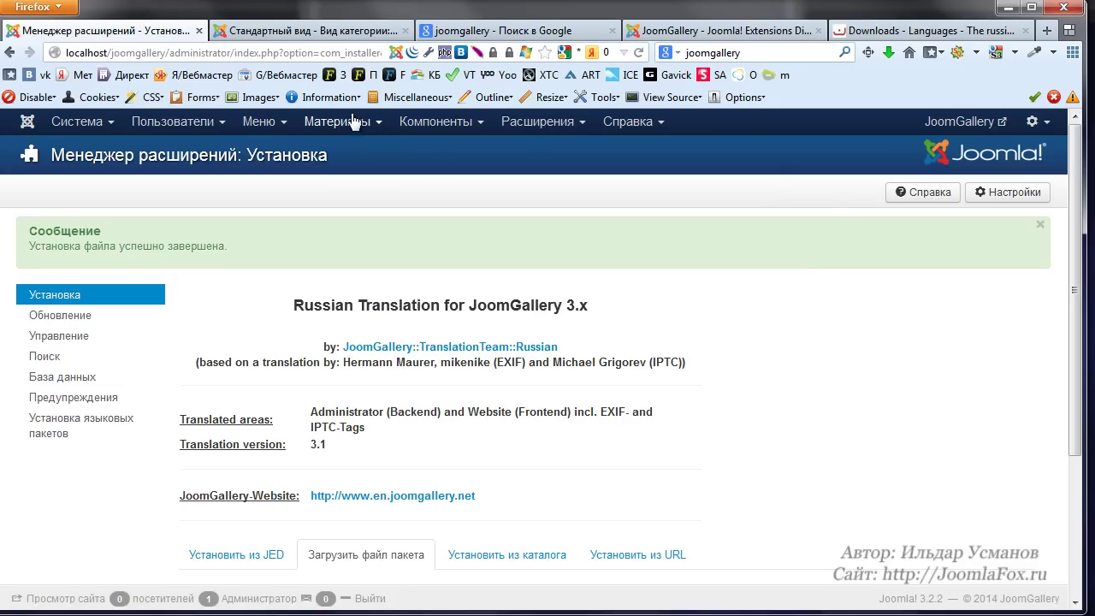
# - Open the JoomGallery component's control panel and look through its contents
pyautogui.click(431, 126)
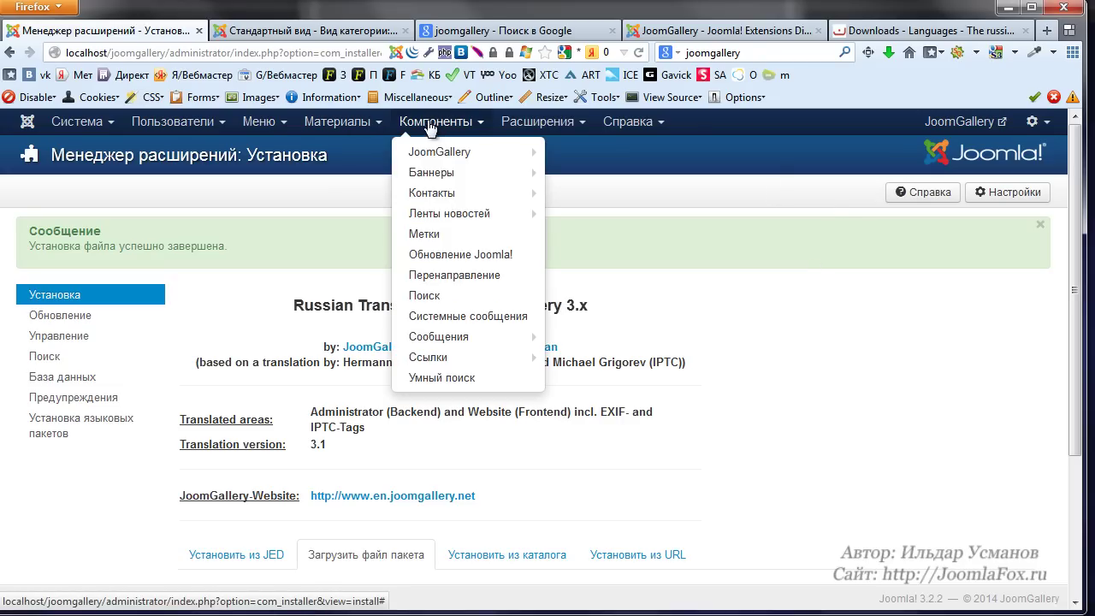
pyautogui.click(440, 152)
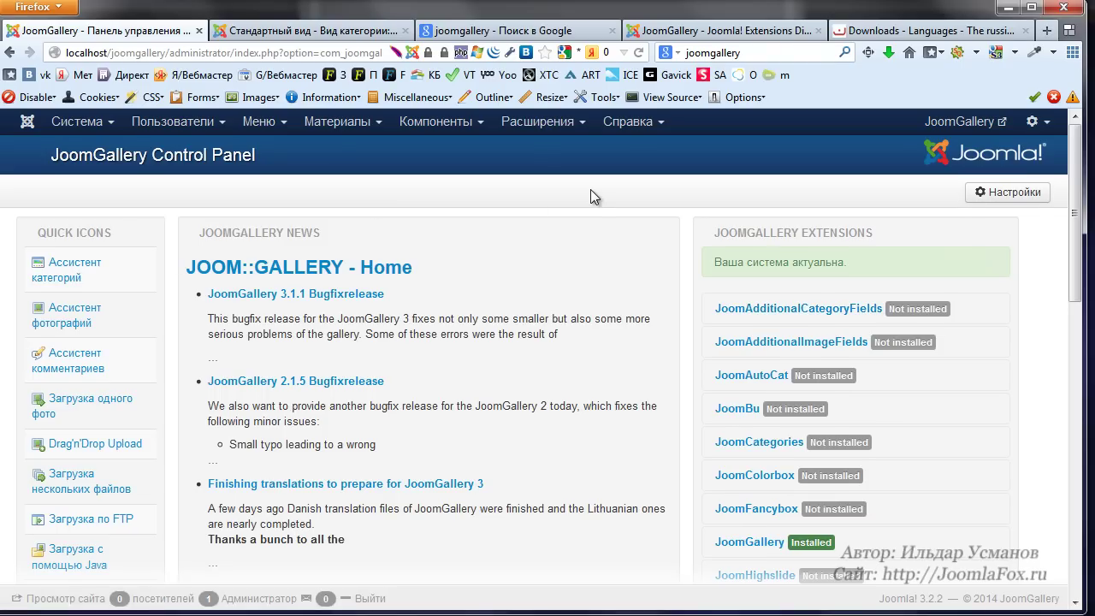
pyautogui.scroll(-5, 590, 189)
pyautogui.scroll(-5, 419, 343)
pyautogui.scroll(10, 223, 406)
# - Start a new gallery category in the category assistant and name it "moon"
pyautogui.click(71, 272)
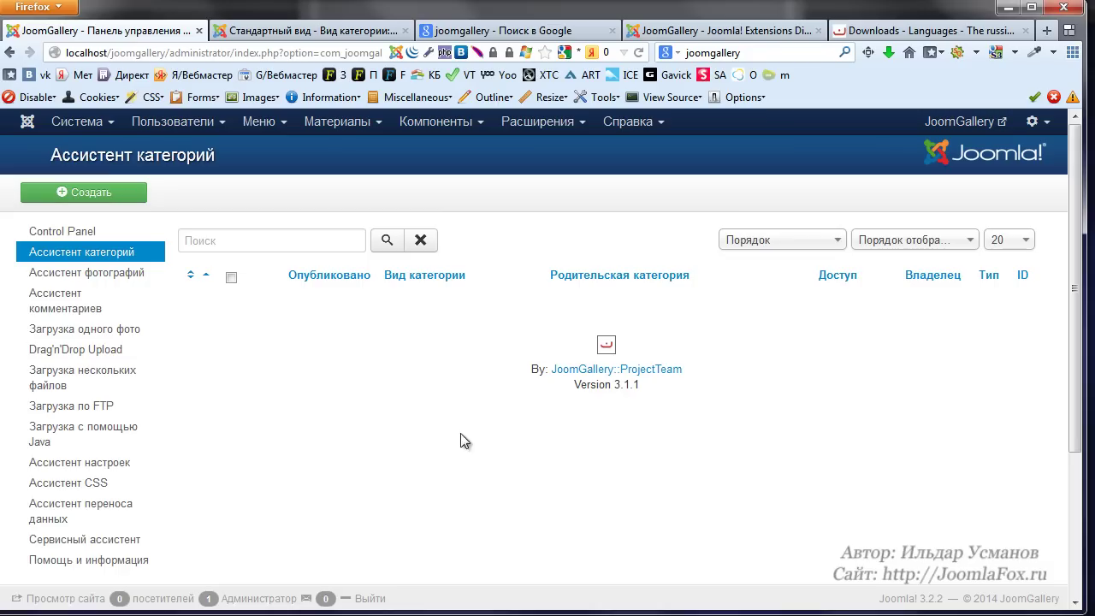
pyautogui.click(140, 199)
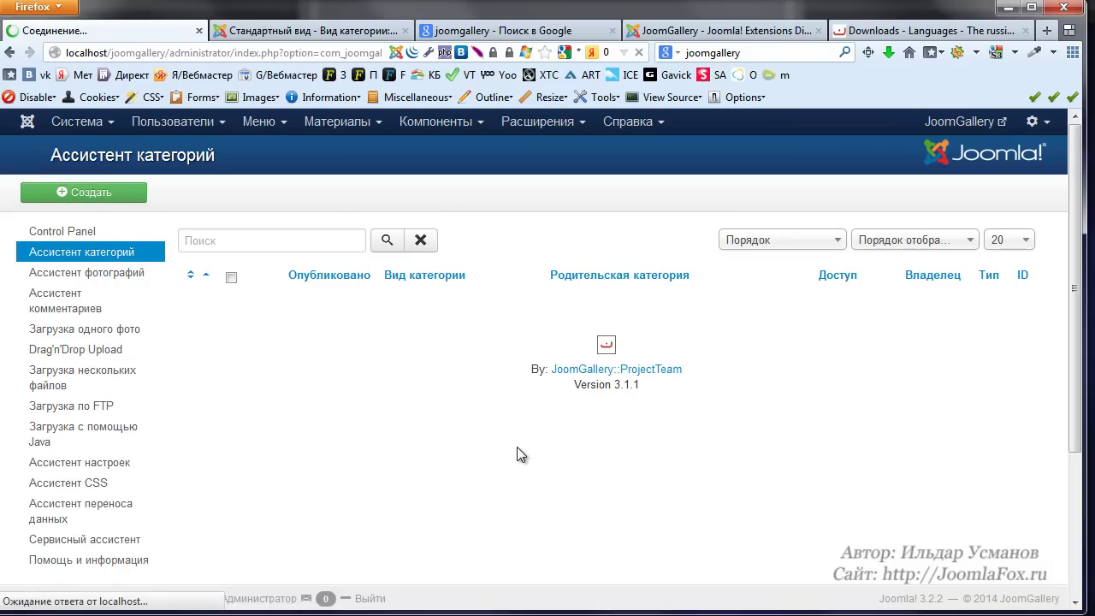
pyautogui.click(235, 288)
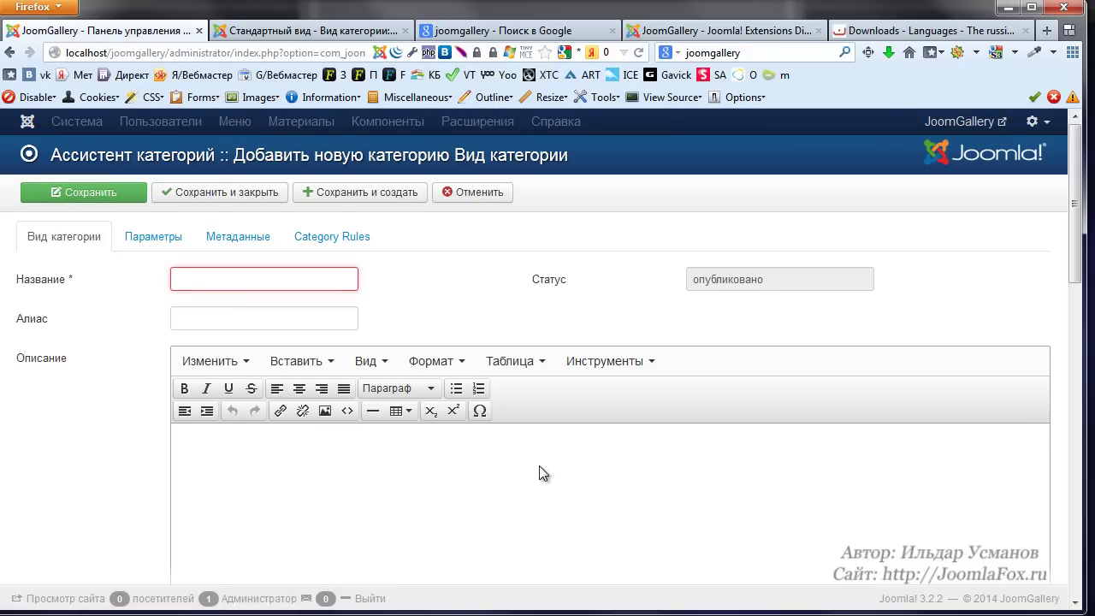
pyautogui.write('ыщ')
pyautogui.press('BackSpace')
pyautogui.press('BackSpace')
pyautogui.write('moon')
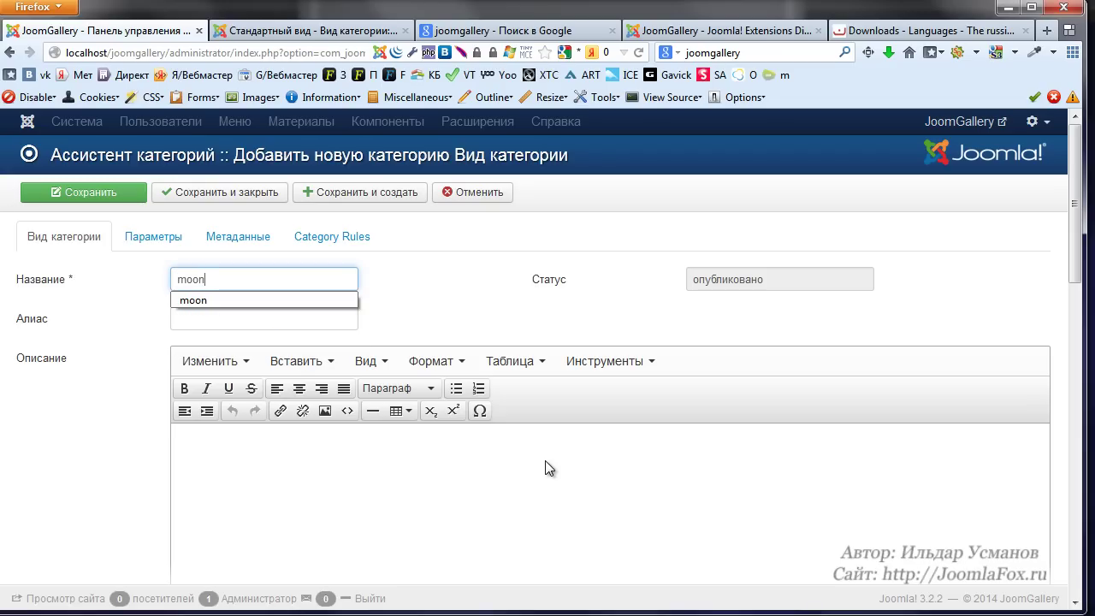
pyautogui.click(545, 467)
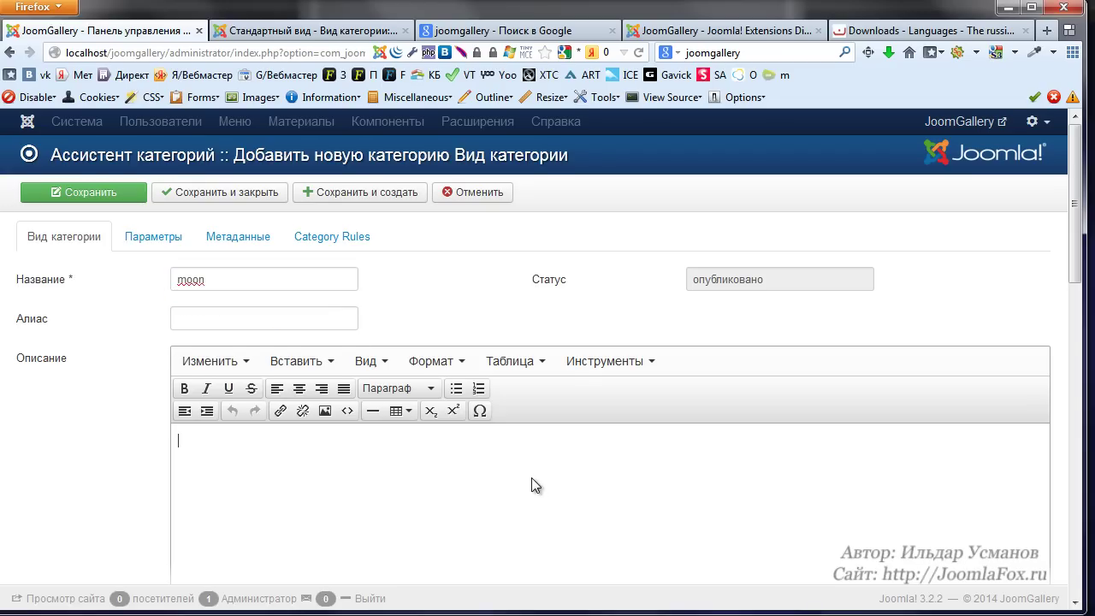
# - Check the new category's parameters and metadata, and save the category so that another new one is started
pyautogui.click(154, 237)
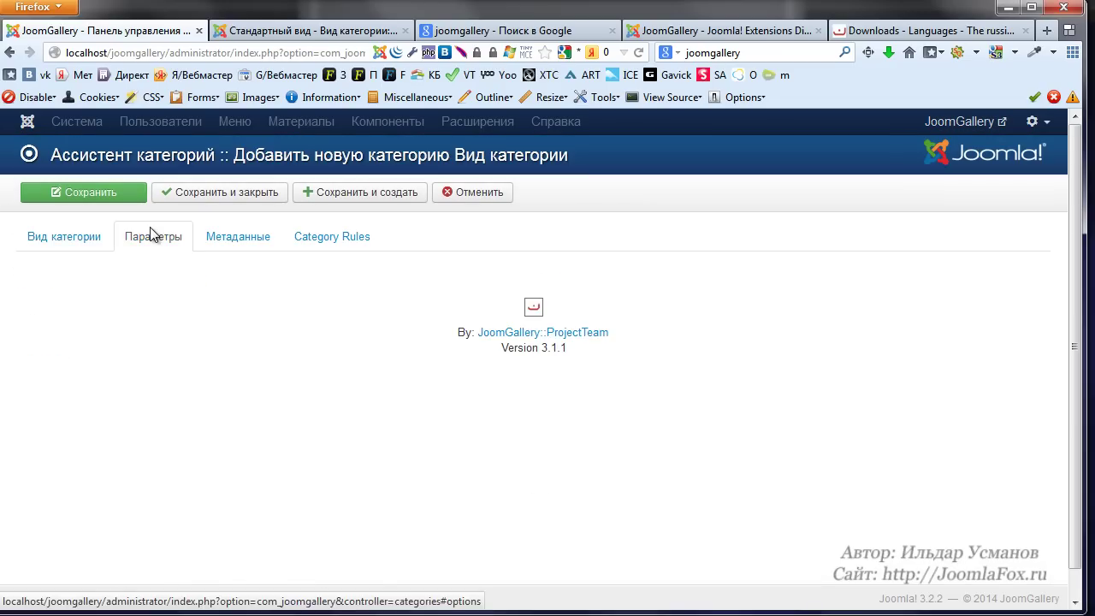
pyautogui.click(275, 244)
pyautogui.click(60, 237)
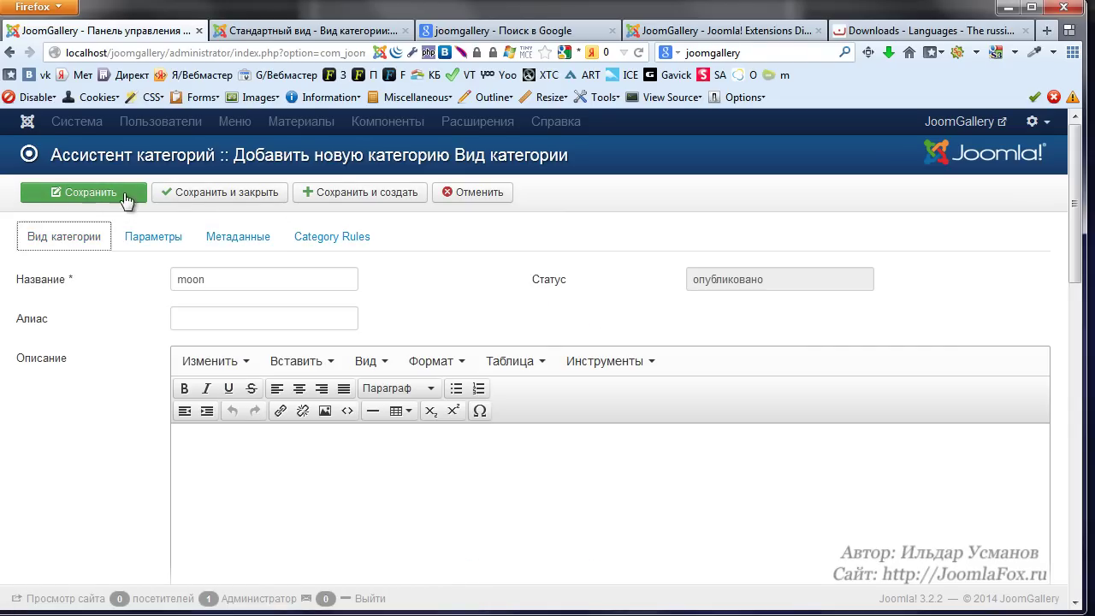
pyautogui.click(312, 193)
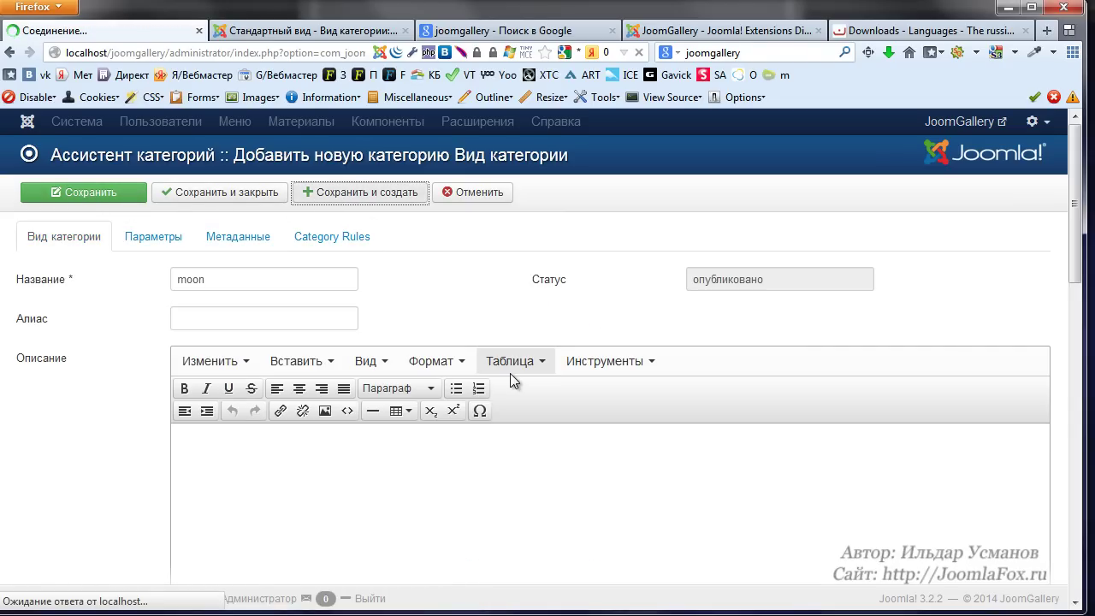
# - Create two more gallery categories named "eath" and "sun", saving each and returning to the category list
pyautogui.click(260, 351)
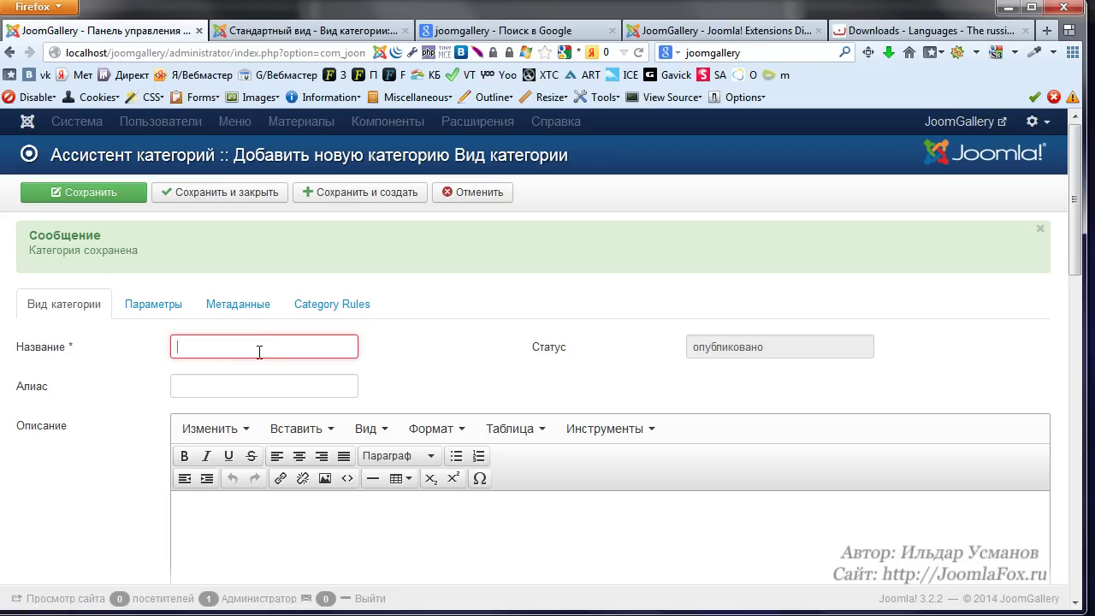
pyautogui.write('eath')
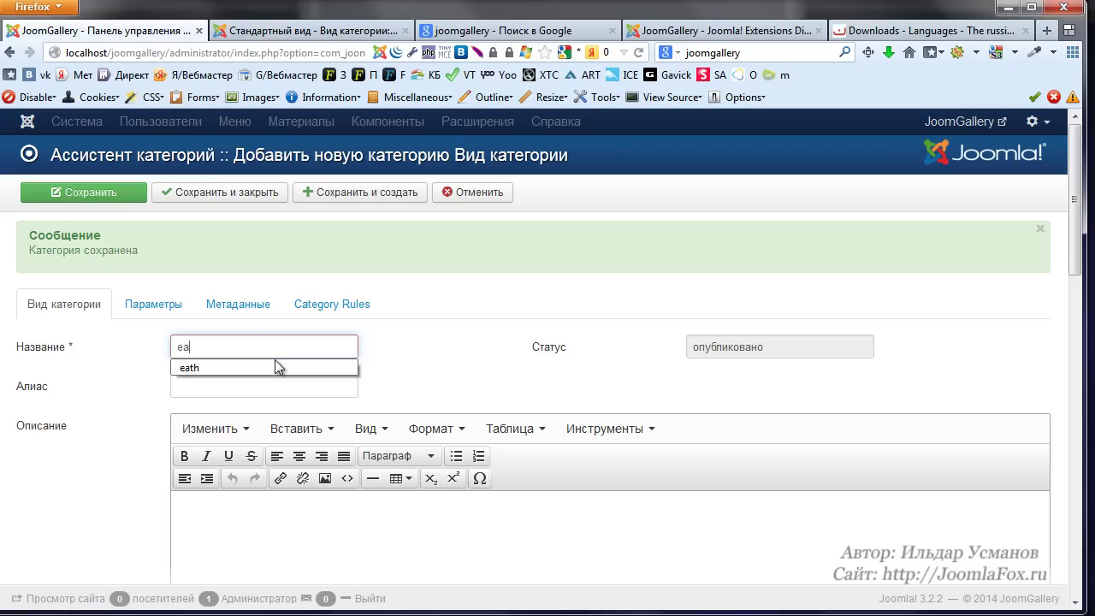
pyautogui.click(355, 202)
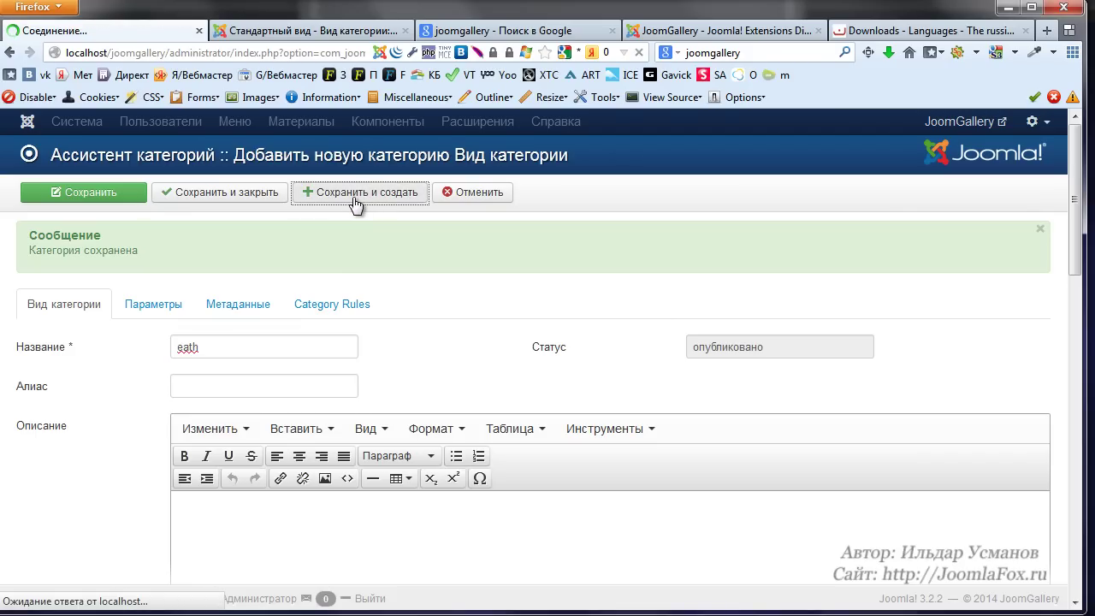
pyautogui.click(261, 338)
pyautogui.write('sun')
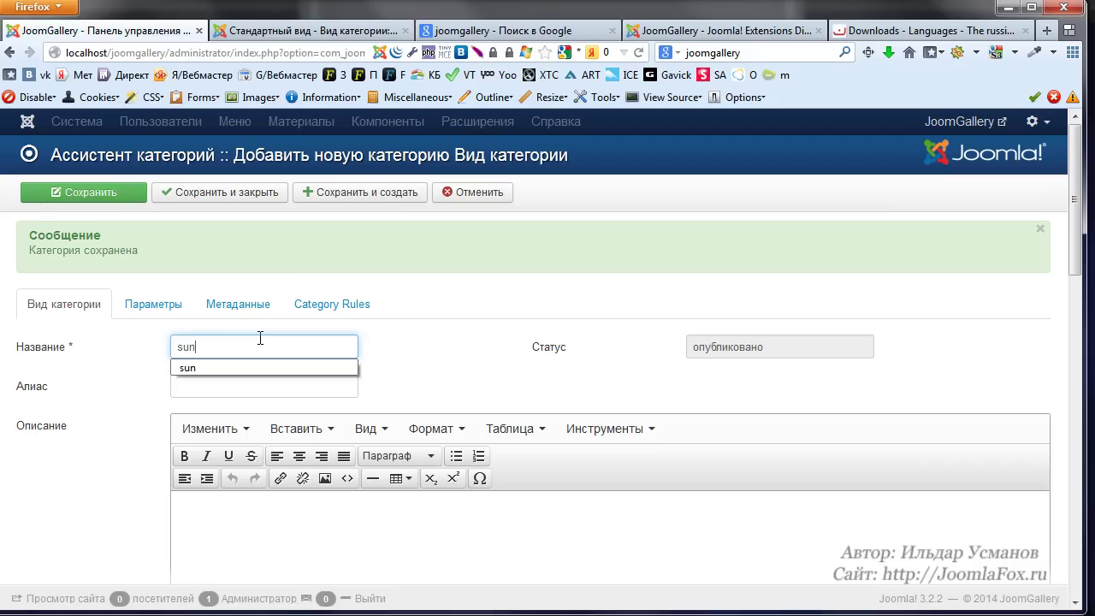
pyautogui.click(216, 197)
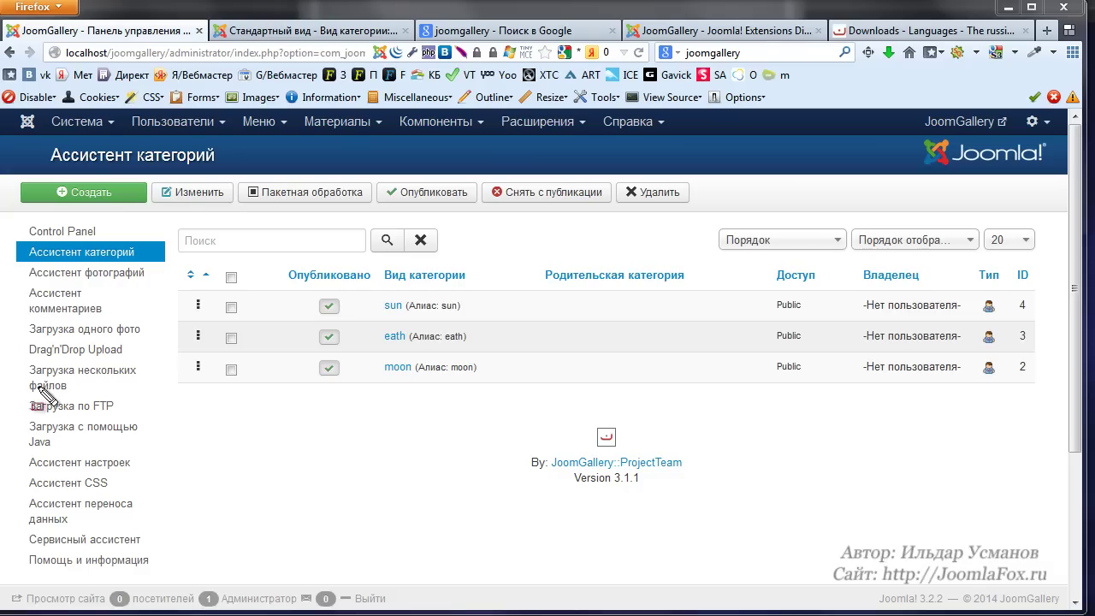
# - Open Drag'n'Drop Upload and add all the images from the earth folder to the upload list
pyautogui.moveTo(13, 340)
pyautogui.mouseDown()
pyautogui.moveTo(135, 466)
pyautogui.moveTo(149, 452)
pyautogui.mouseUp()
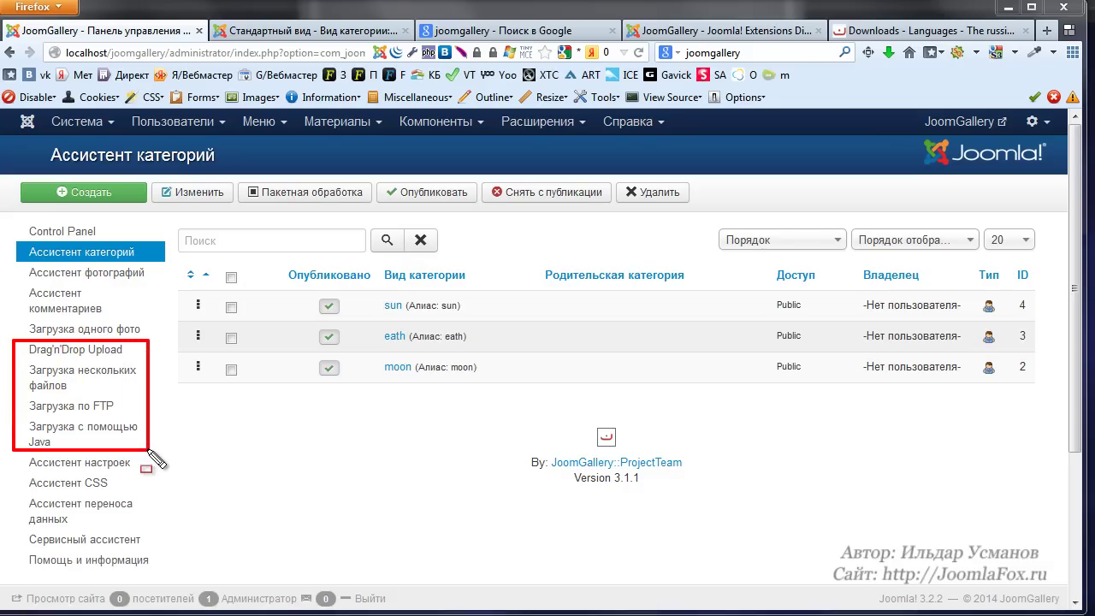
pyautogui.click(96, 349)
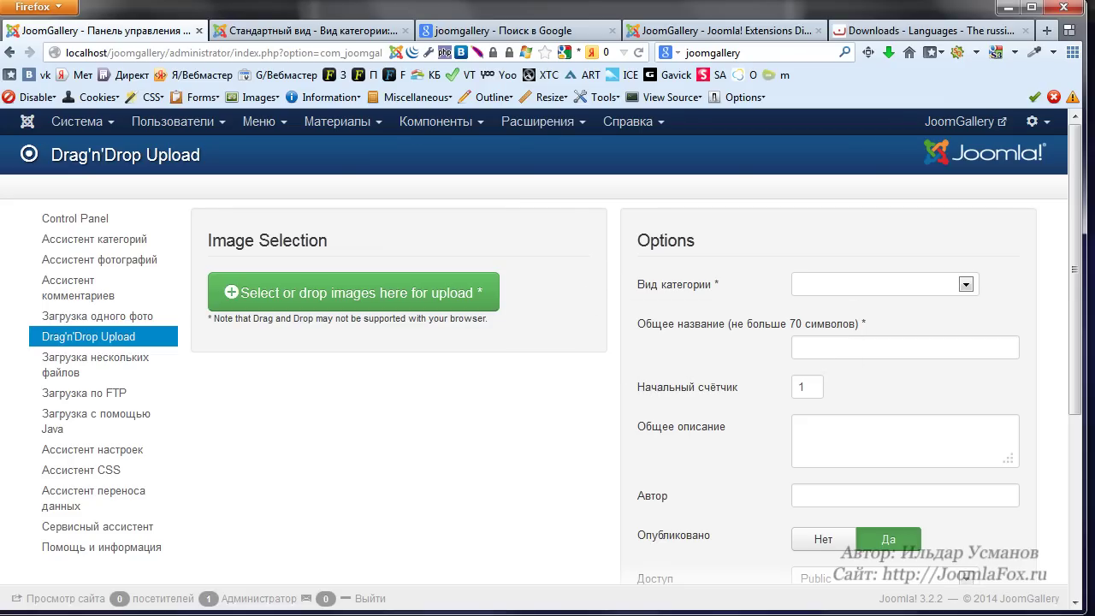
pyautogui.hotkey('alt', 'Tab')
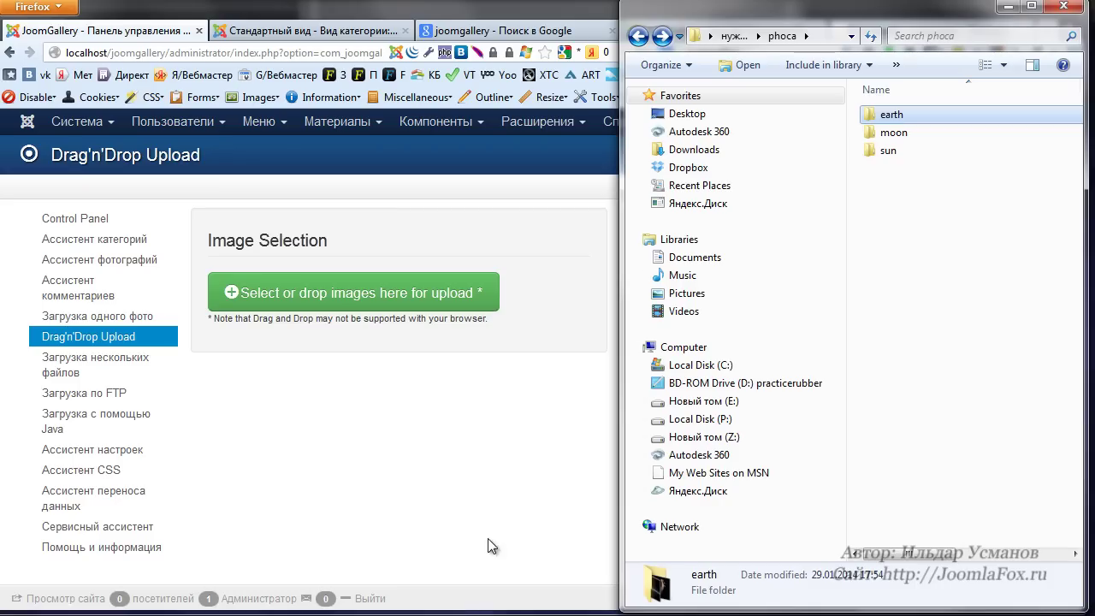
pyautogui.doubleClick(900, 119)
pyautogui.moveTo(1057, 390); pyautogui.dragTo(865, 84)
pyautogui.moveTo(931, 178); pyautogui.dragTo(423, 318)
pyautogui.click(524, 532)
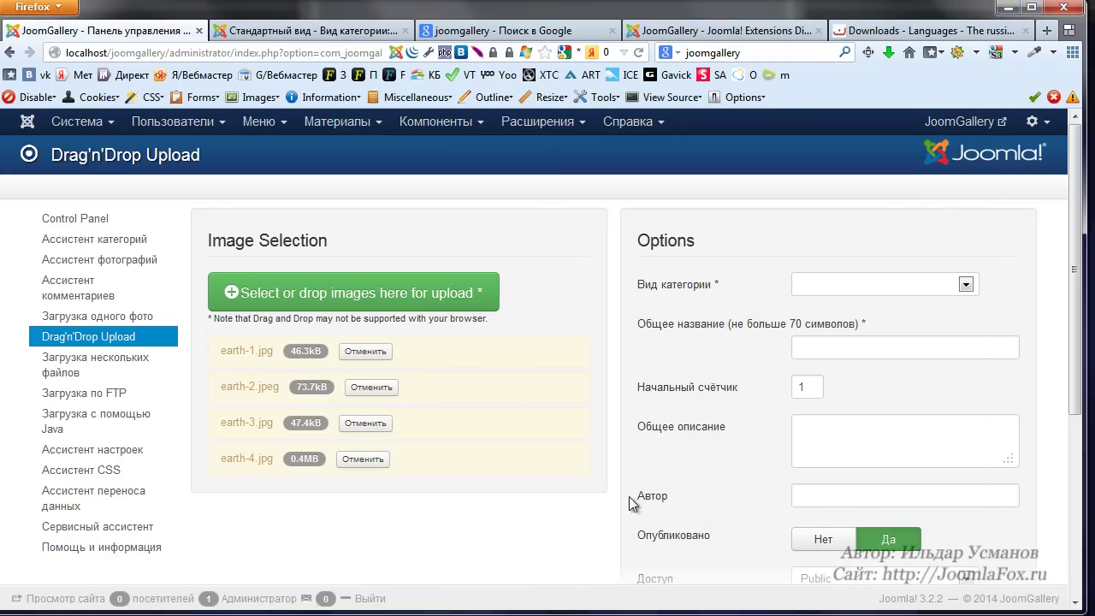
# - Assign the queued earth images to the category "eath" and give them the common title "Земля"
pyautogui.click(854, 287)
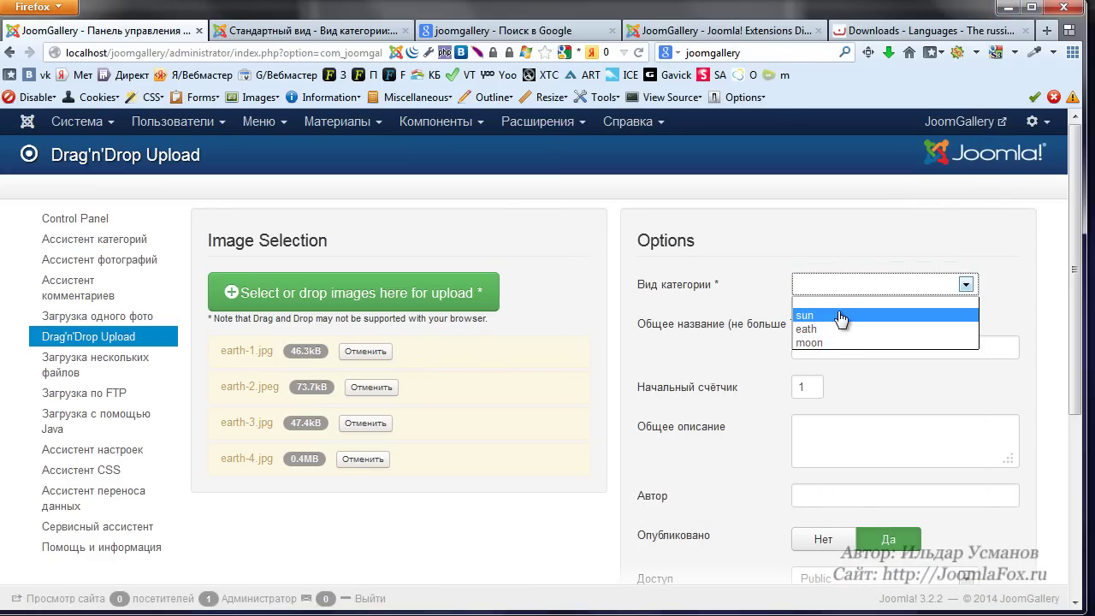
pyautogui.click(851, 330)
pyautogui.click(994, 344)
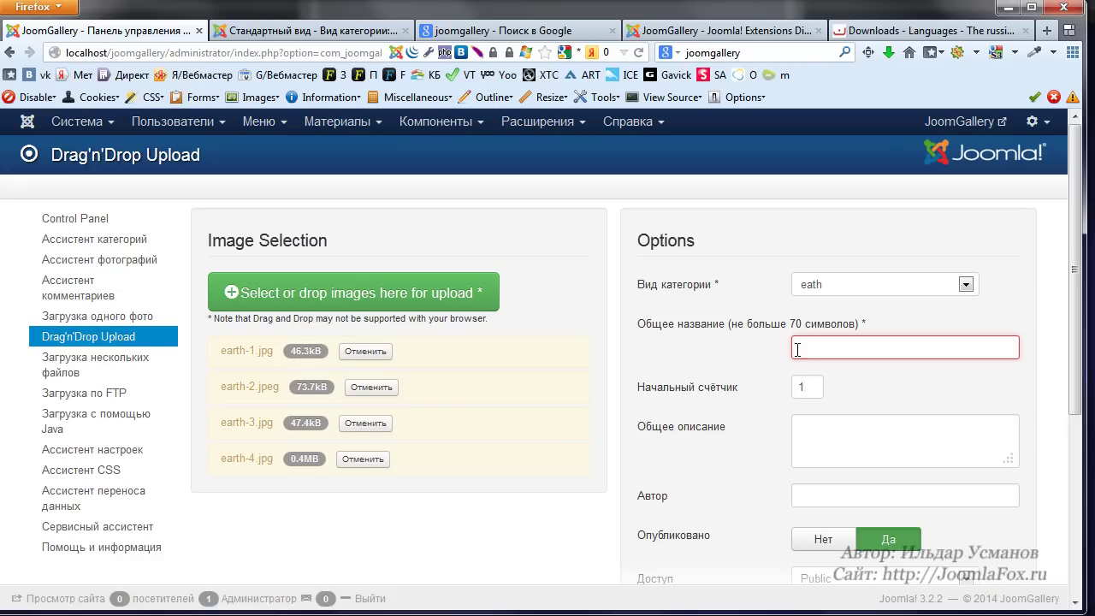
pyautogui.write('3')
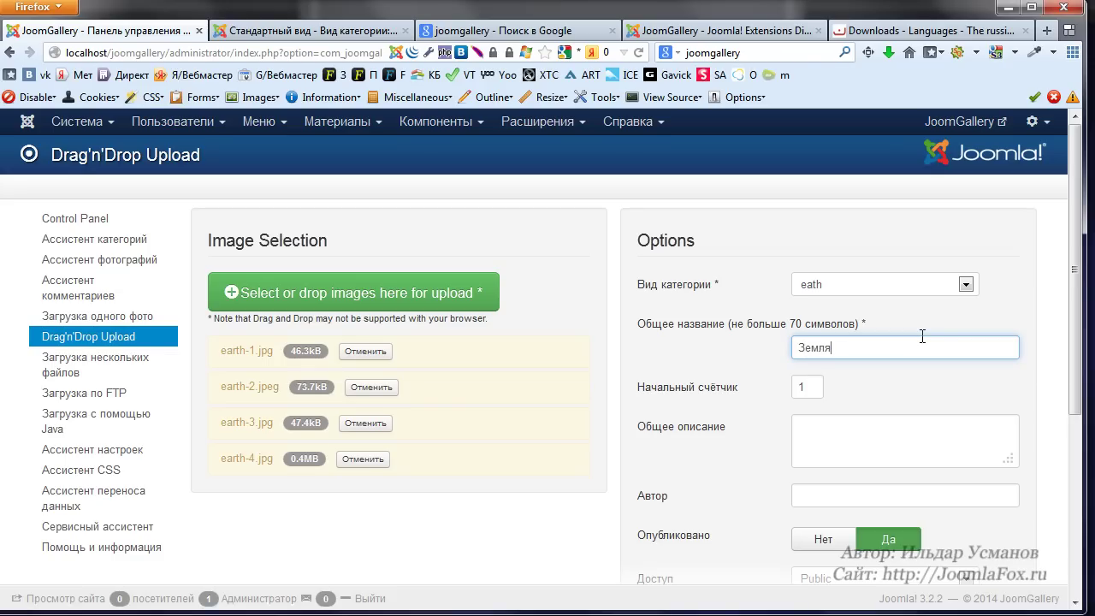
# - Upload the queued earth images with the author empty and the transparent or animated images option off
pyautogui.scroll(-3, 965, 446)
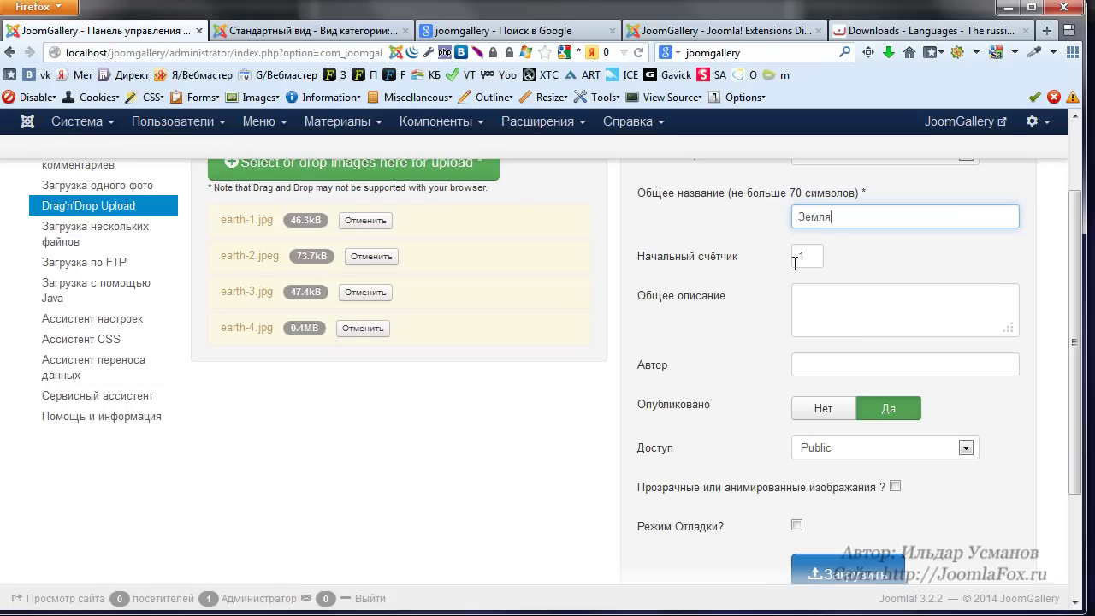
pyautogui.click(843, 359)
pyautogui.scroll(-1, 969, 390)
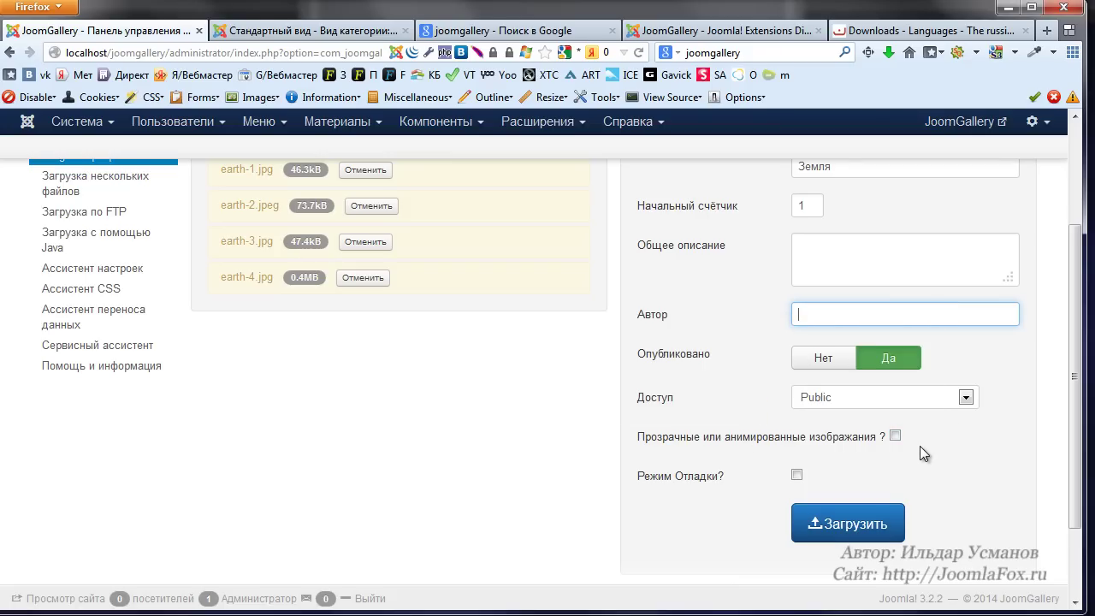
pyautogui.click(896, 437)
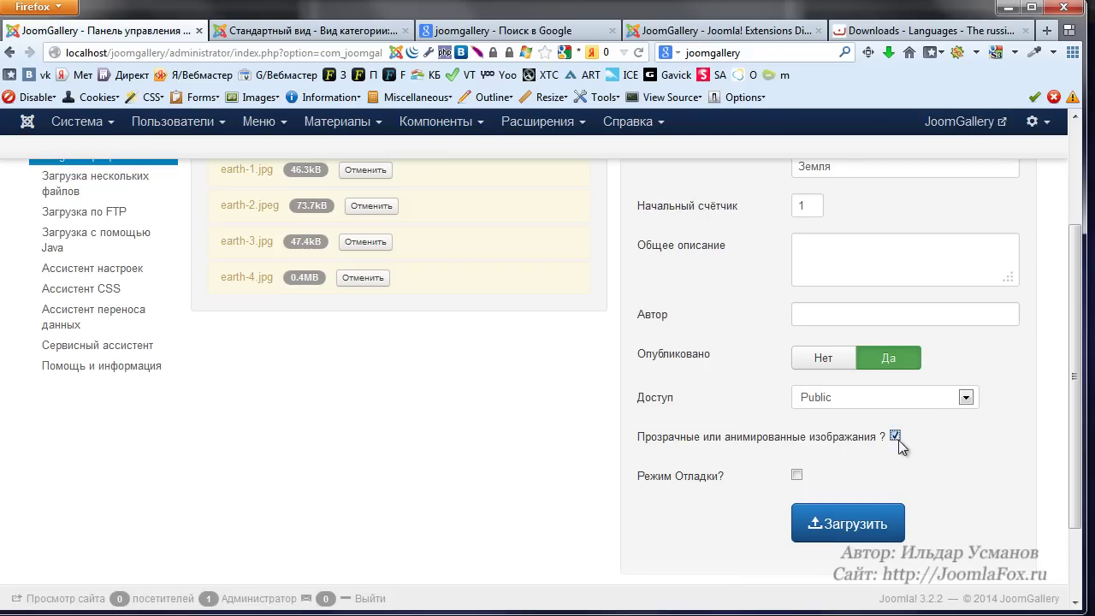
pyautogui.click(849, 524)
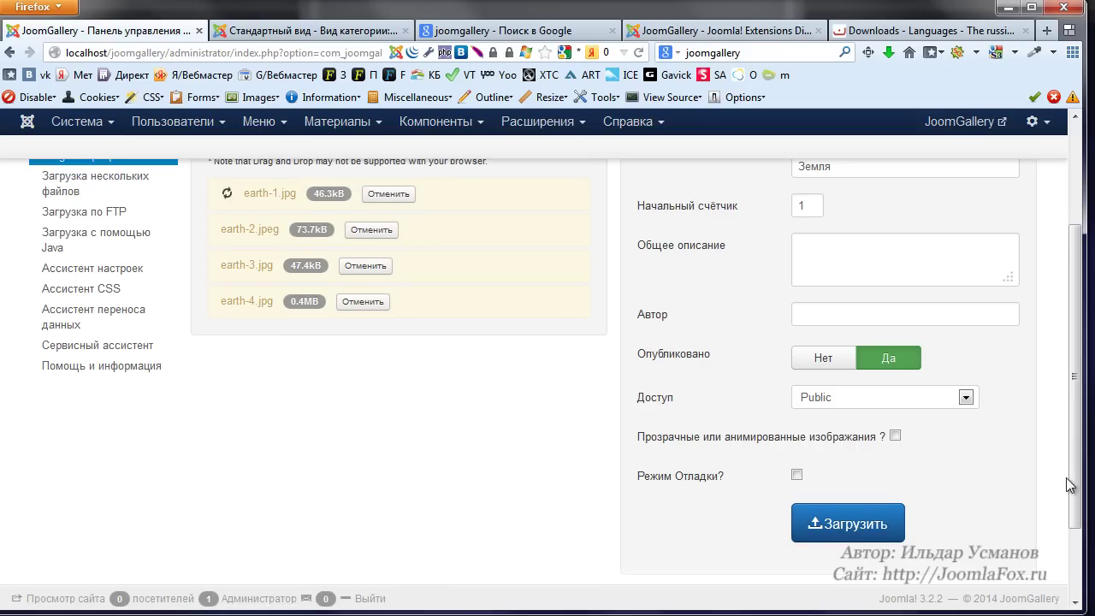
pyautogui.scroll(2, 1025, 455)
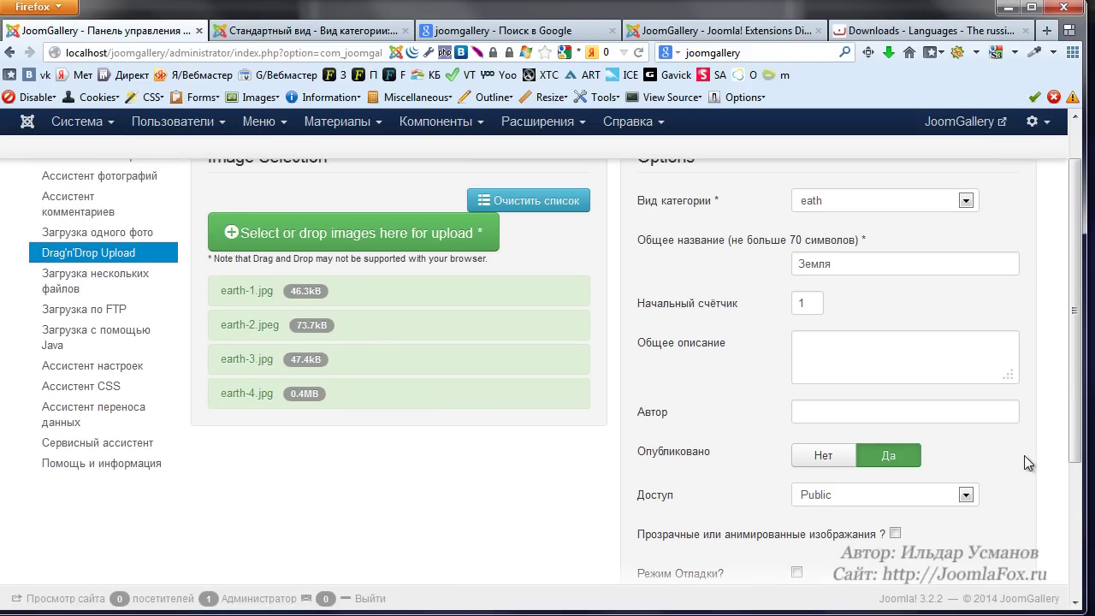
pyautogui.scroll(2, 959, 461)
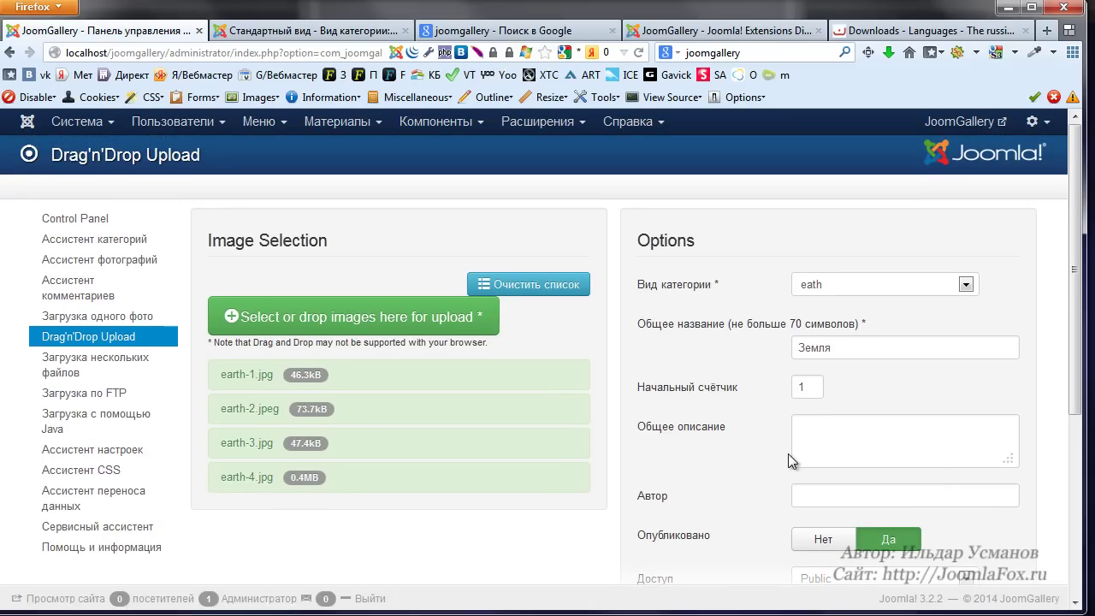
# - Clear the finished upload list, and set the category to "sun" and the common title to "Солнце"
pyautogui.click(507, 286)
pyautogui.click(871, 288)
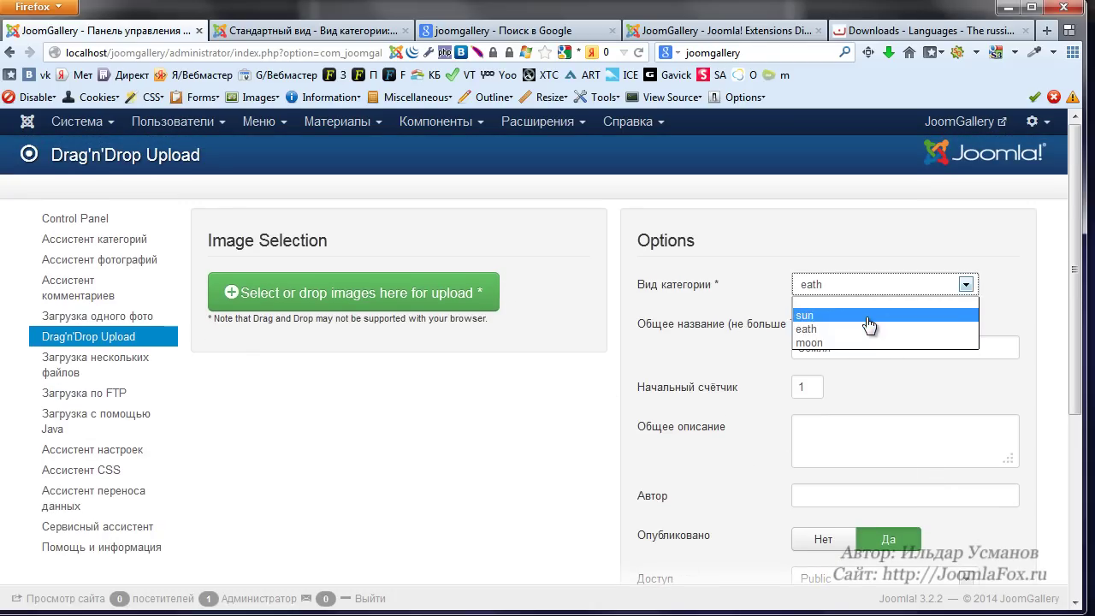
pyautogui.click(864, 312)
pyautogui.press('Tab')
pyautogui.write('Сц')
pyautogui.press('BackSpace')
pyautogui.press('BackSpace')
pyautogui.write('Солнце')
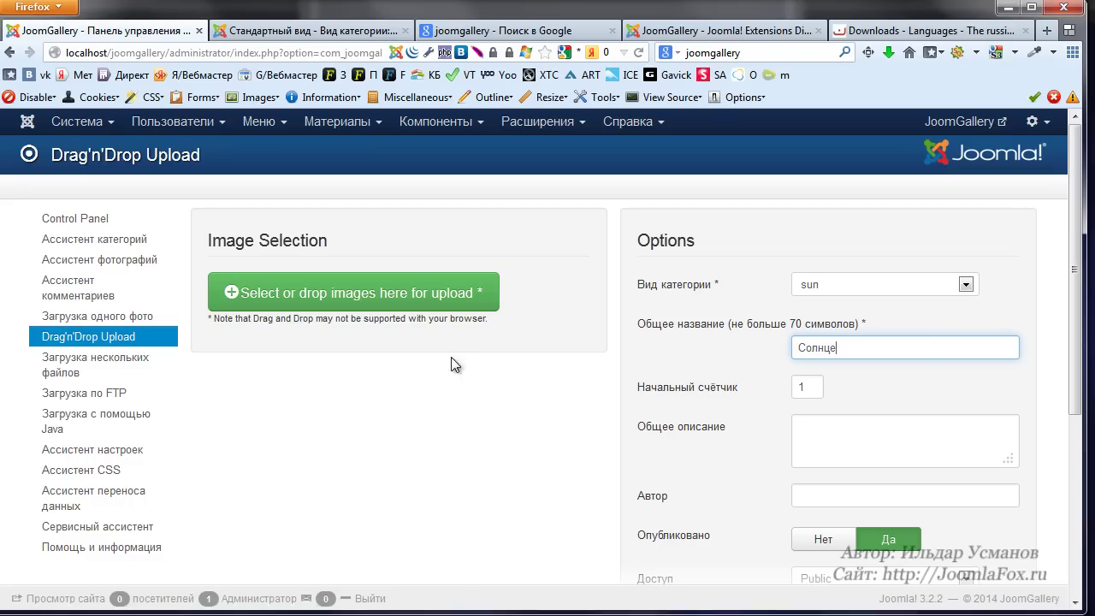
# - Add all the images from the sun folder to the upload list and upload them
pyautogui.hotkey('alt', 'Tab')
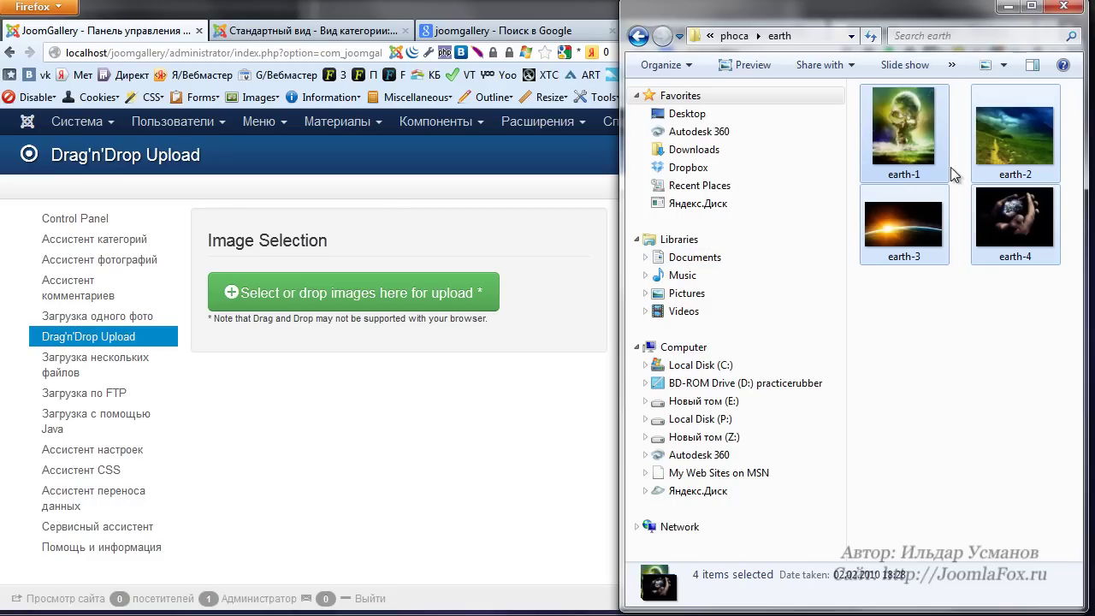
pyautogui.click(734, 36)
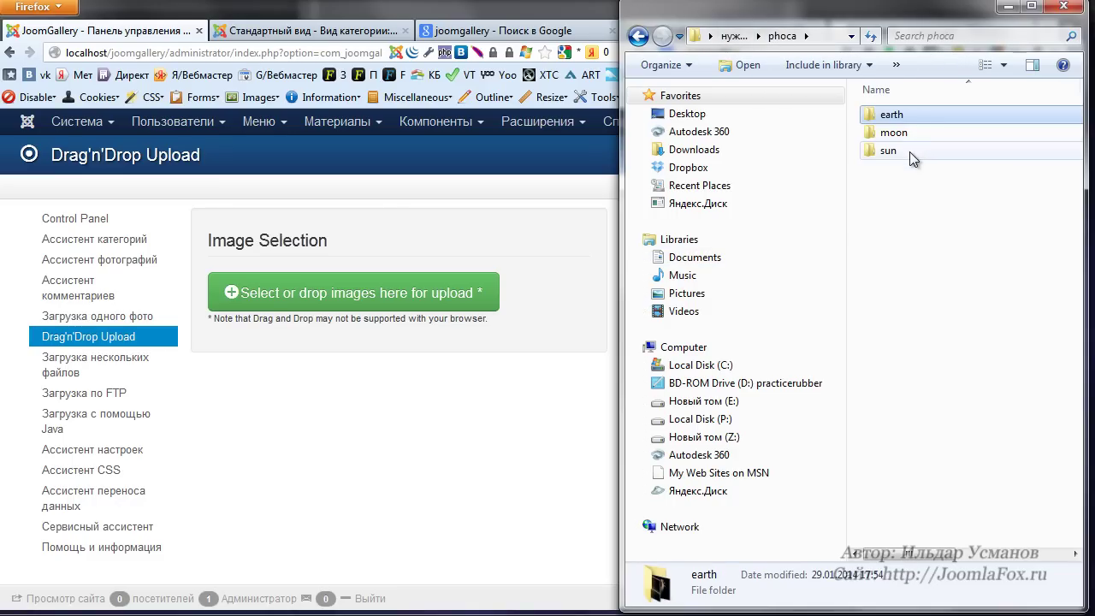
pyautogui.doubleClick(909, 152)
pyautogui.moveTo(973, 416); pyautogui.dragTo(503, 407)
pyautogui.click(540, 275)
pyautogui.scroll(-3, 787, 355)
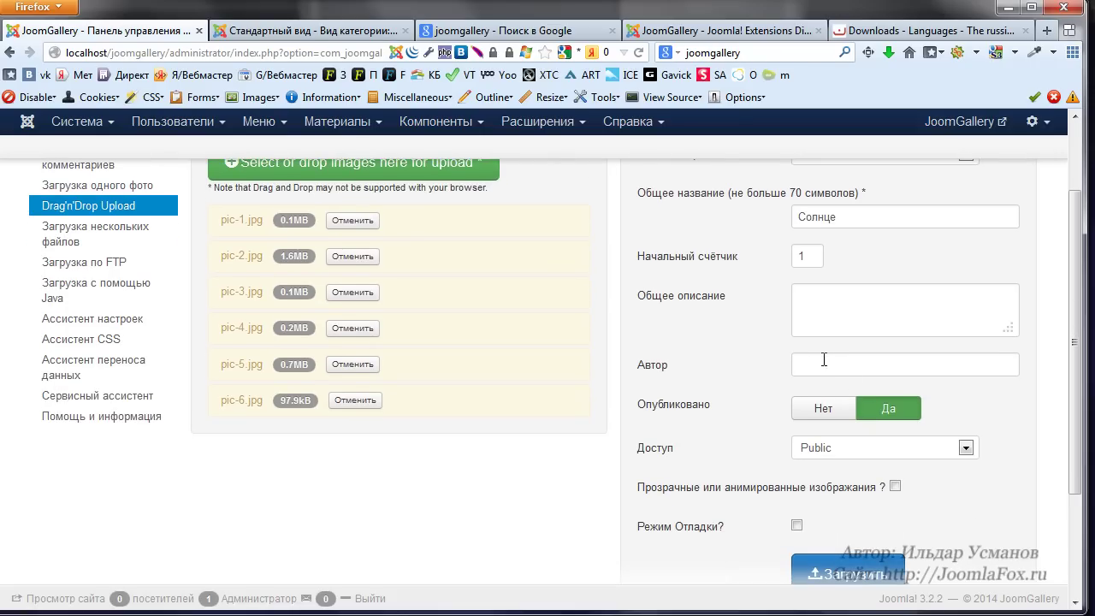
pyautogui.click(874, 572)
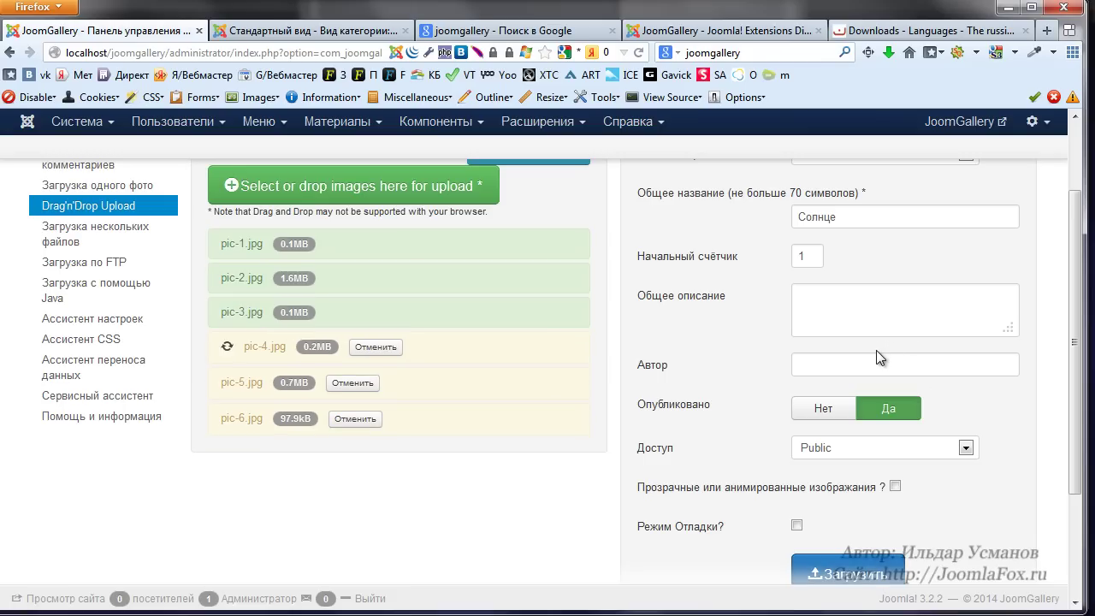
# - Clear the list of uploaded sun images, and set the category to "moon" and the common title to "Луна"
pyautogui.scroll(3, 550, 309)
pyautogui.click(584, 290)
pyautogui.click(916, 287)
pyautogui.click(898, 342)
pyautogui.press('Tab')
pyautogui.write('Л')
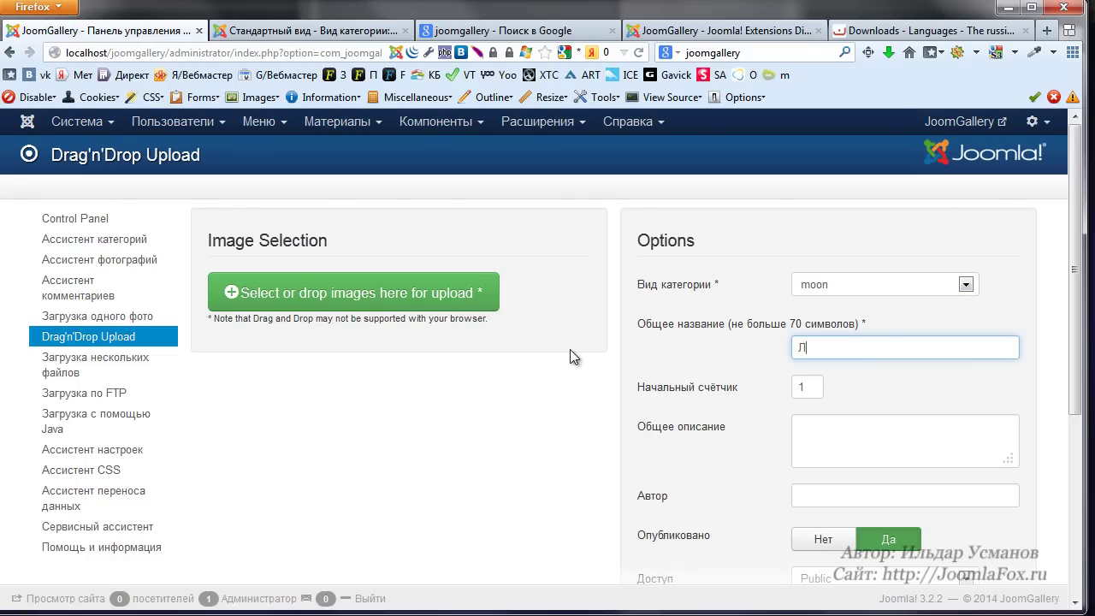
pyautogui.scroll(-3, 920, 405)
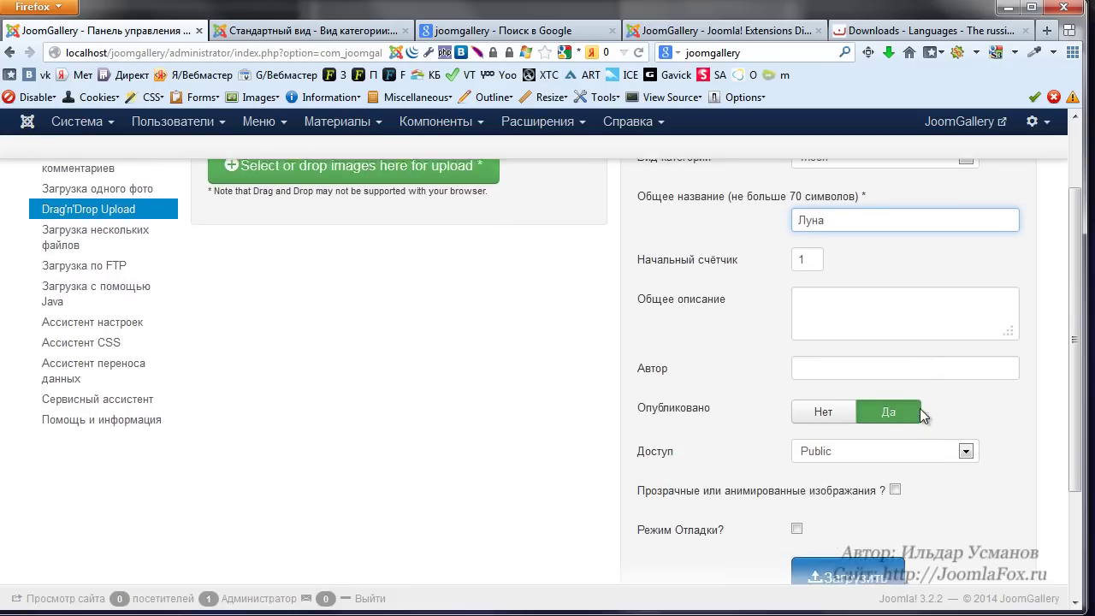
pyautogui.scroll(3, 909, 432)
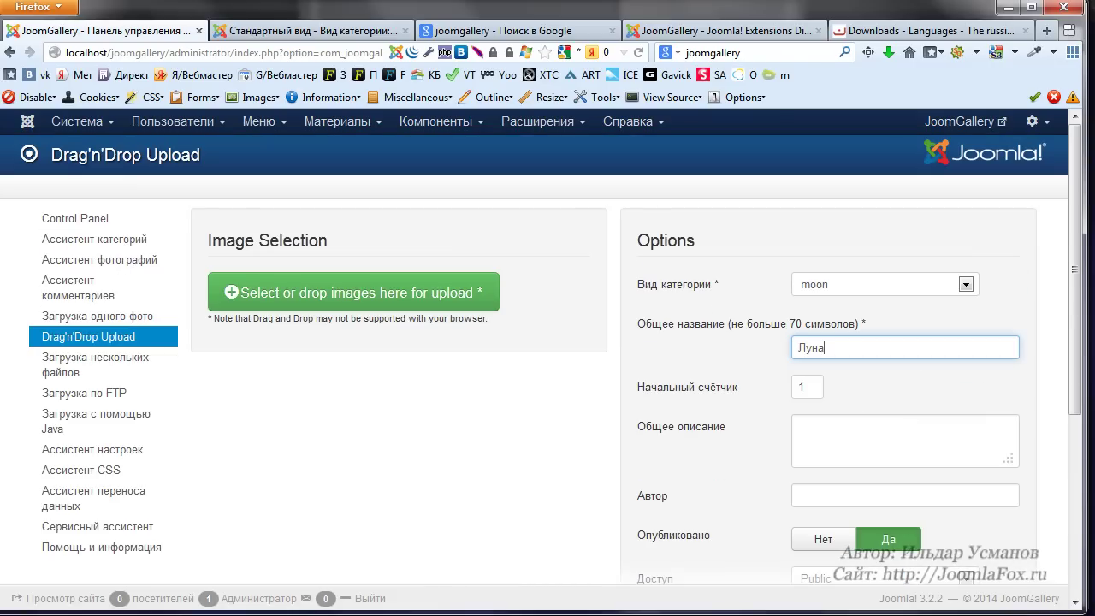
# - Add all the images from the moon folder to the upload list, upload them and check their progress
pyautogui.hotkey('alt', 'Tab')
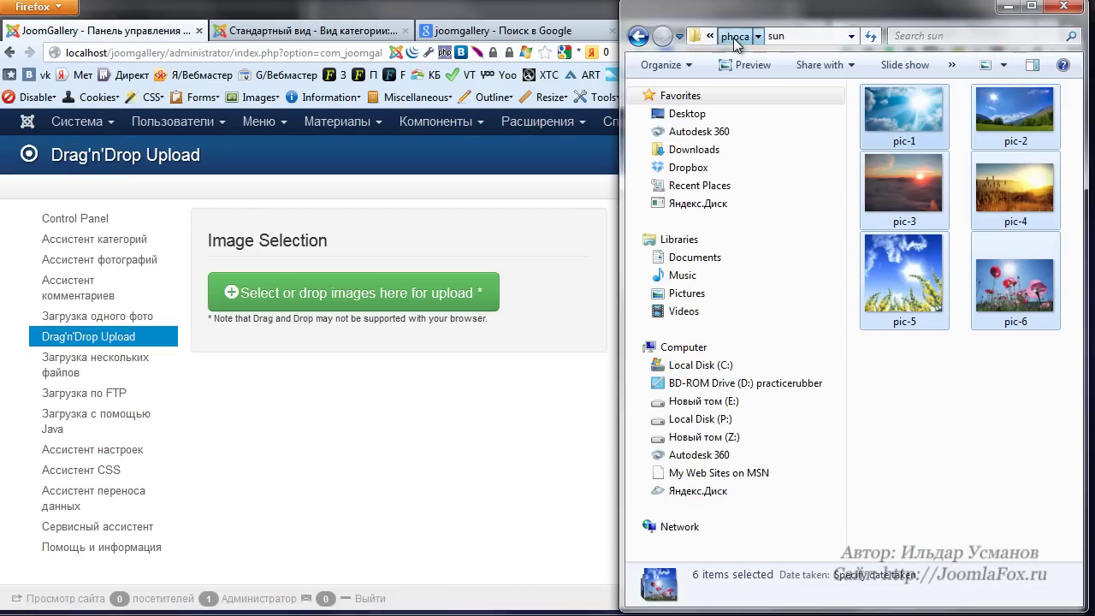
pyautogui.click(860, 36)
pyautogui.doubleClick(894, 132)
pyautogui.moveTo(1006, 501); pyautogui.dragTo(455, 291)
pyautogui.click(500, 440)
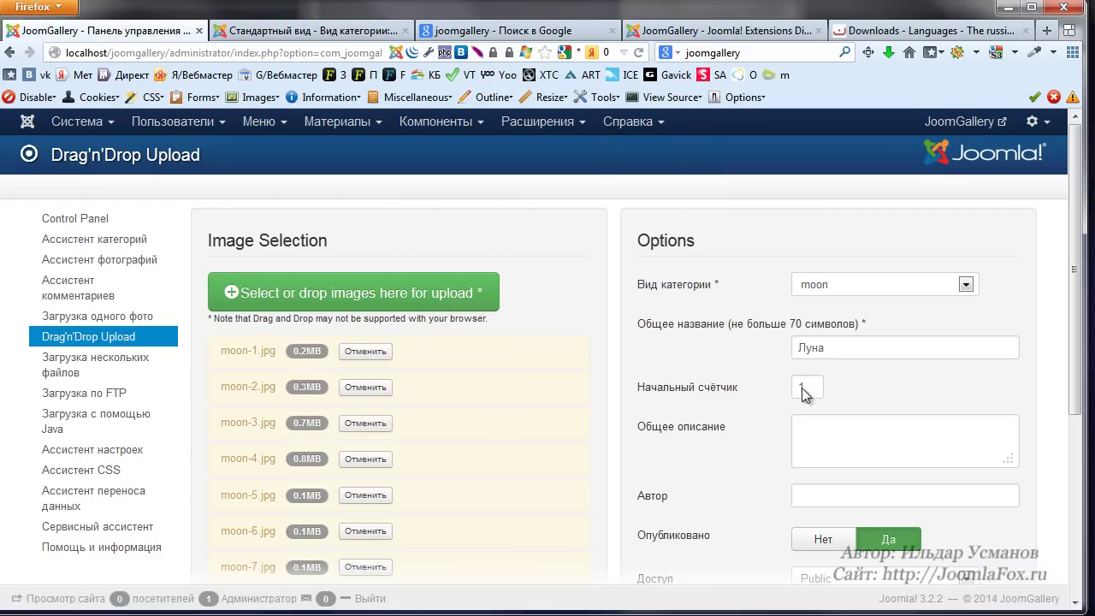
pyautogui.scroll(-3, 883, 443)
pyautogui.click(873, 568)
pyautogui.scroll(3, 976, 399)
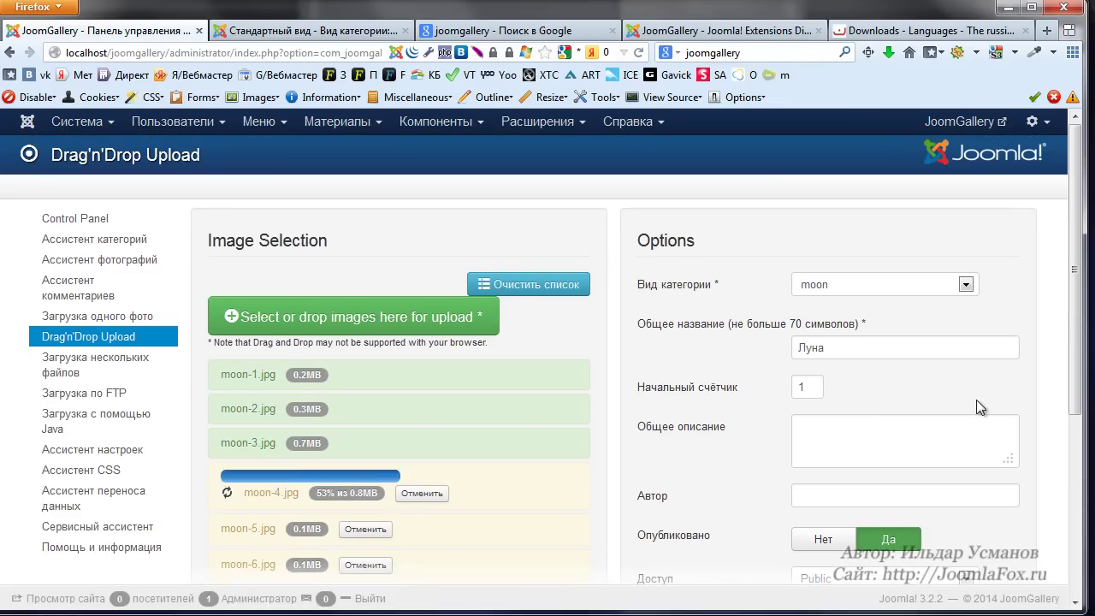
pyautogui.scroll(-5, 916, 397)
pyautogui.scroll(5, 912, 397)
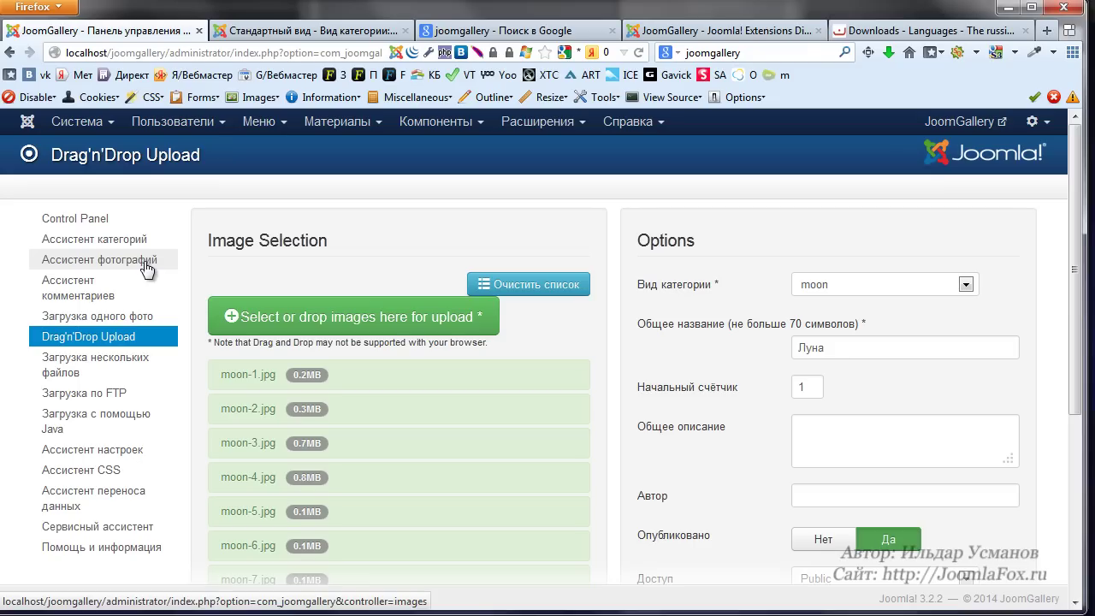
# - Review the uploaded images in the photo assistant, inspecting the edit form of Земля_1 and closing it without changes
pyautogui.click(118, 268)
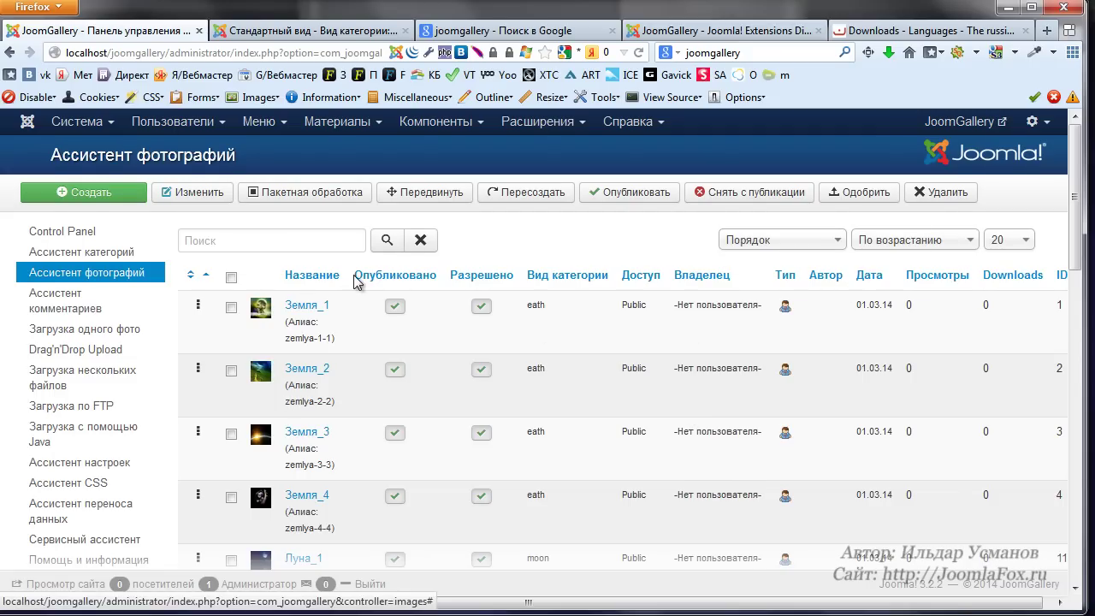
pyautogui.scroll(-4, 357, 282)
pyautogui.scroll(5, 351, 357)
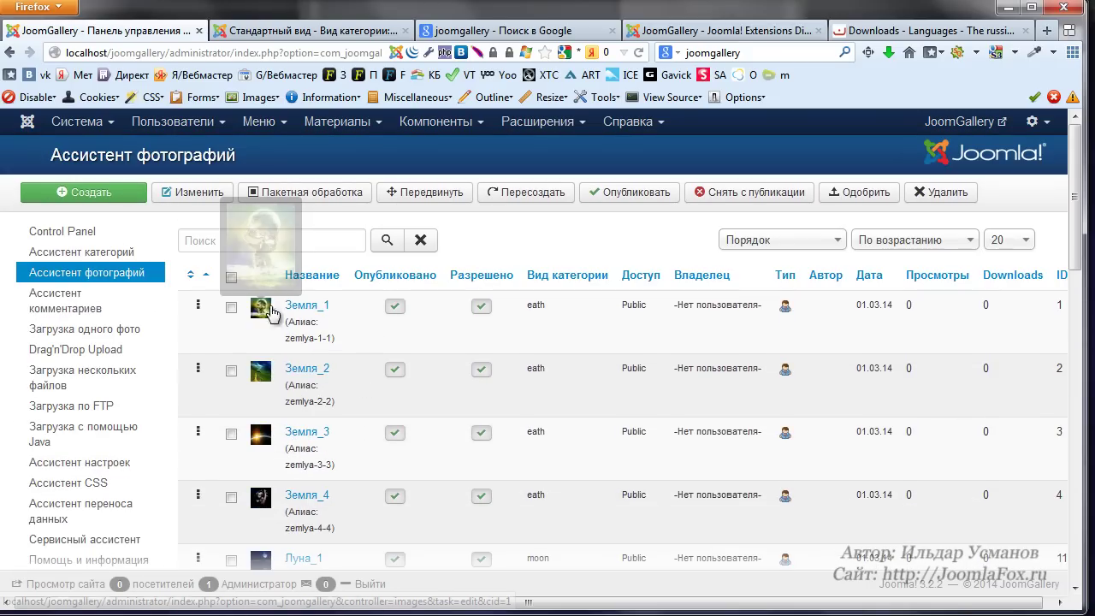
pyautogui.click(296, 307)
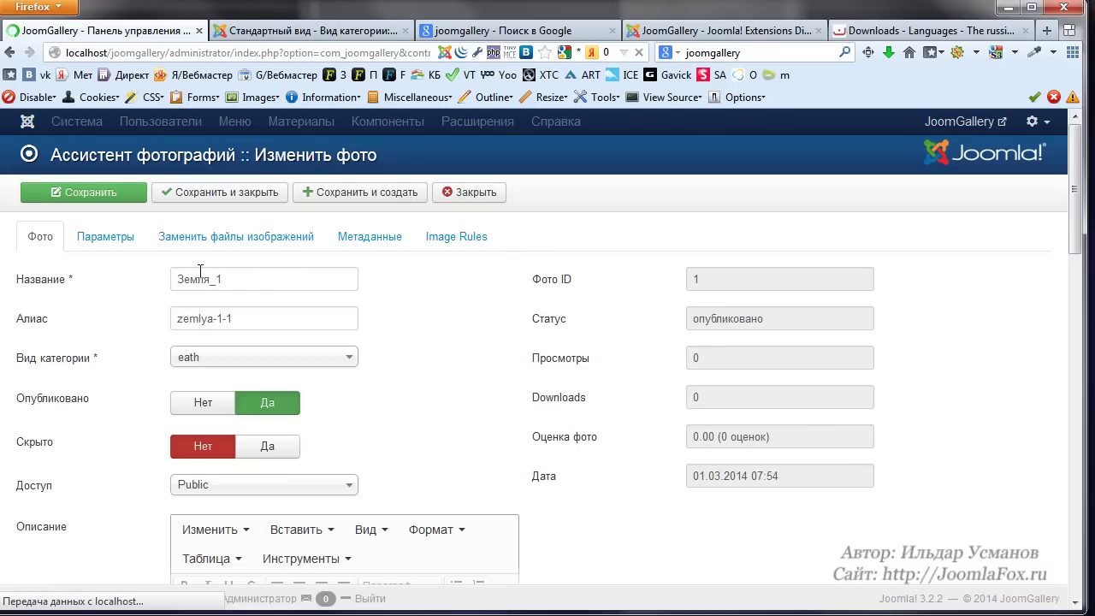
pyautogui.click(468, 196)
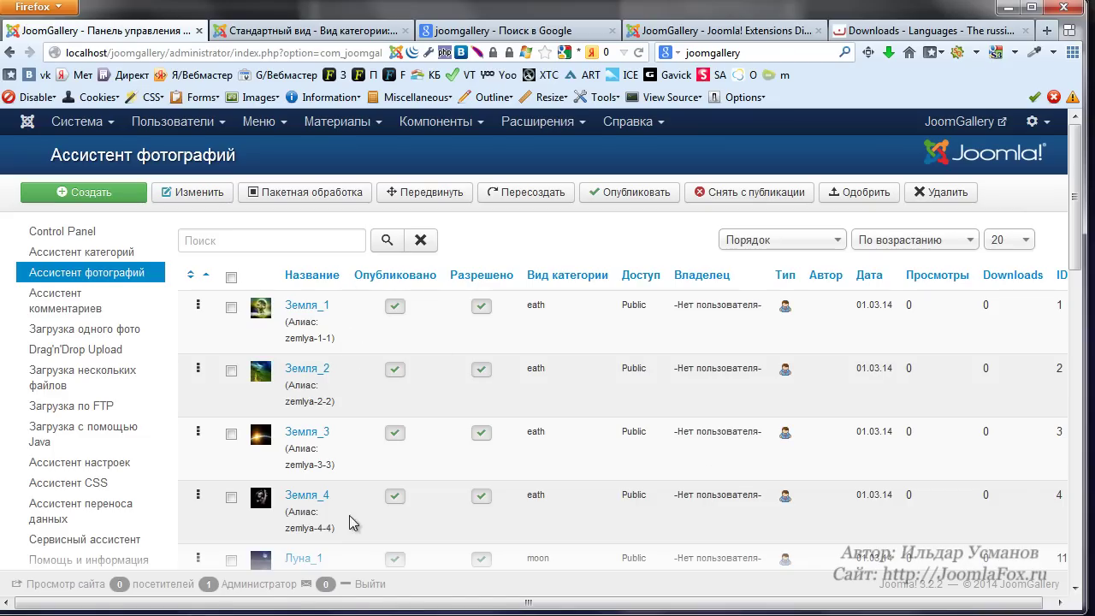
# - Look through the uploaded photo list and the JoomGallery Control Panel, including its list of available extensions
pyautogui.scroll(-10, 374, 379)
pyautogui.scroll(10, 371, 437)
pyautogui.click(89, 232)
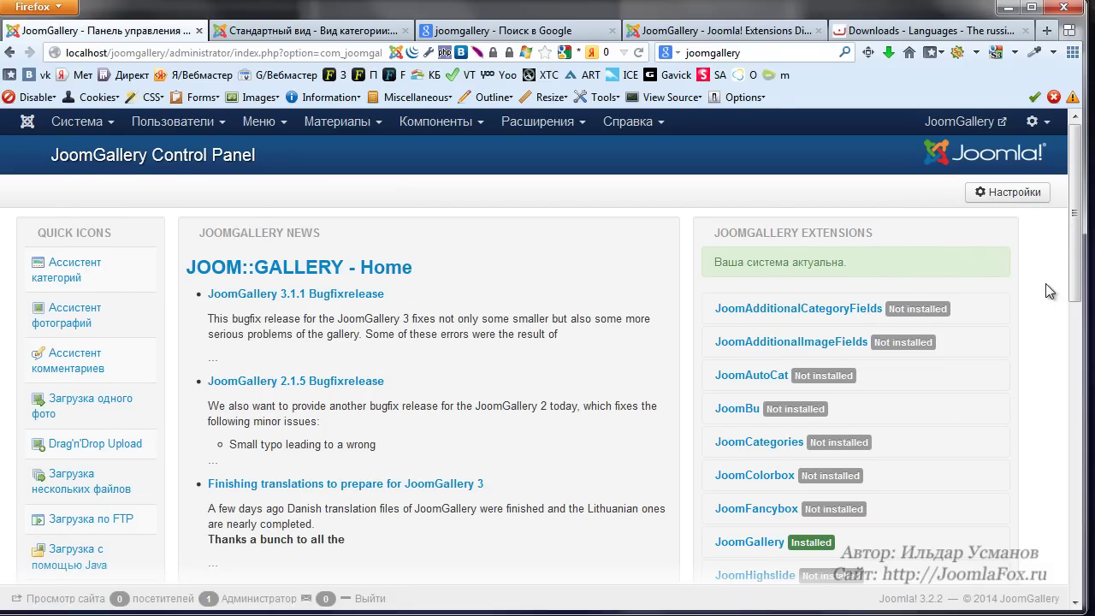
pyautogui.scroll(-10, 1050, 291)
pyautogui.scroll(10, 709, 482)
pyautogui.scroll(-5, 1028, 412)
pyautogui.scroll(-1, 1028, 413)
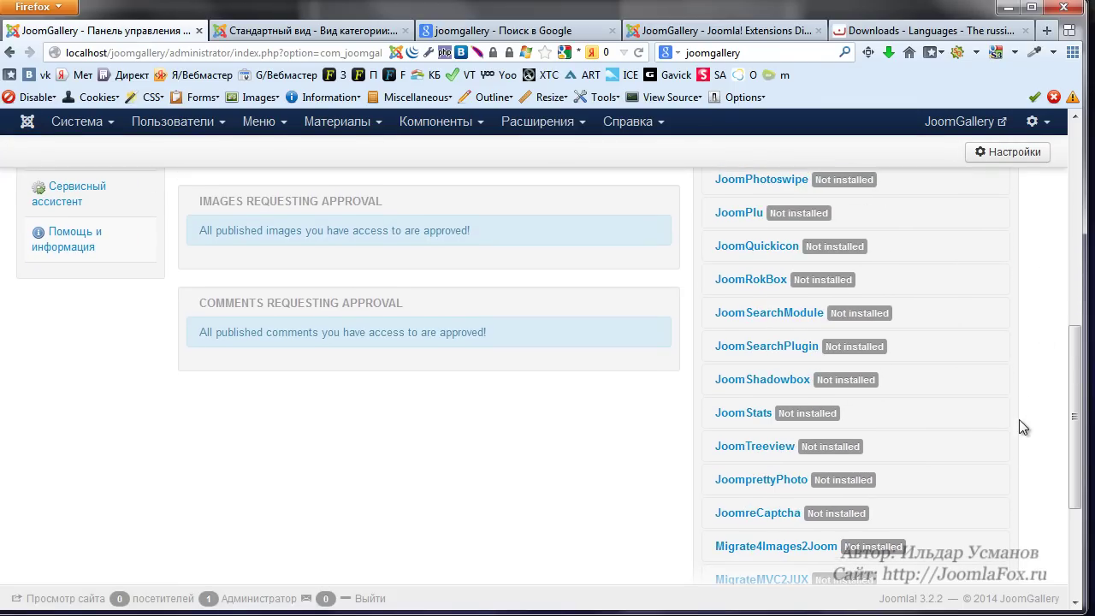
pyautogui.scroll(6, 1023, 423)
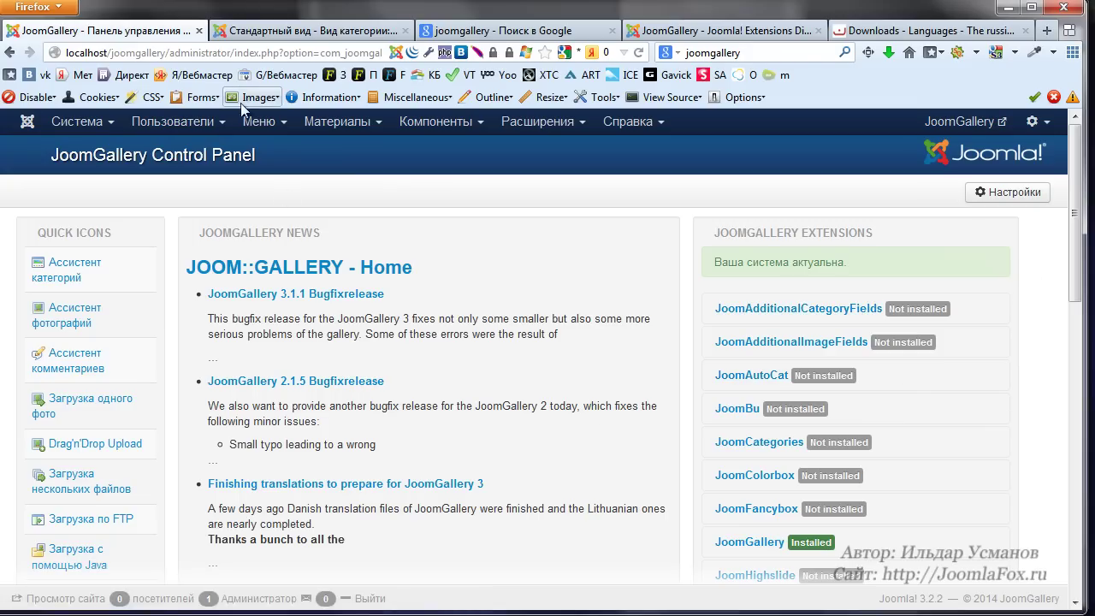
# - Create a new item in Main Menu with the JoomGallery item type "Галерея: Стандартный вид"
pyautogui.click(256, 125)
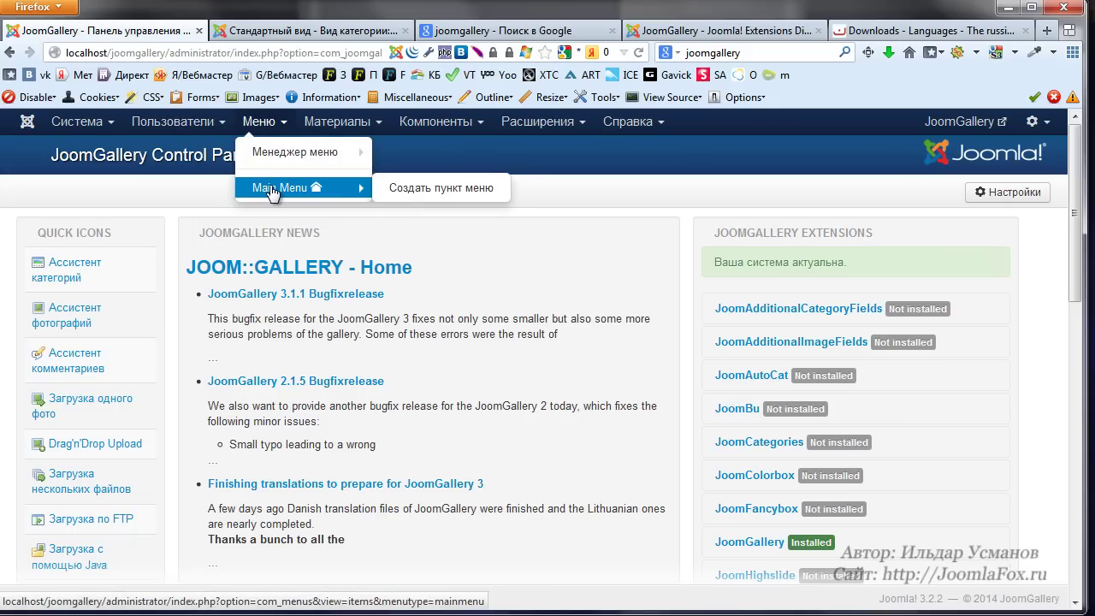
pyautogui.click(417, 192)
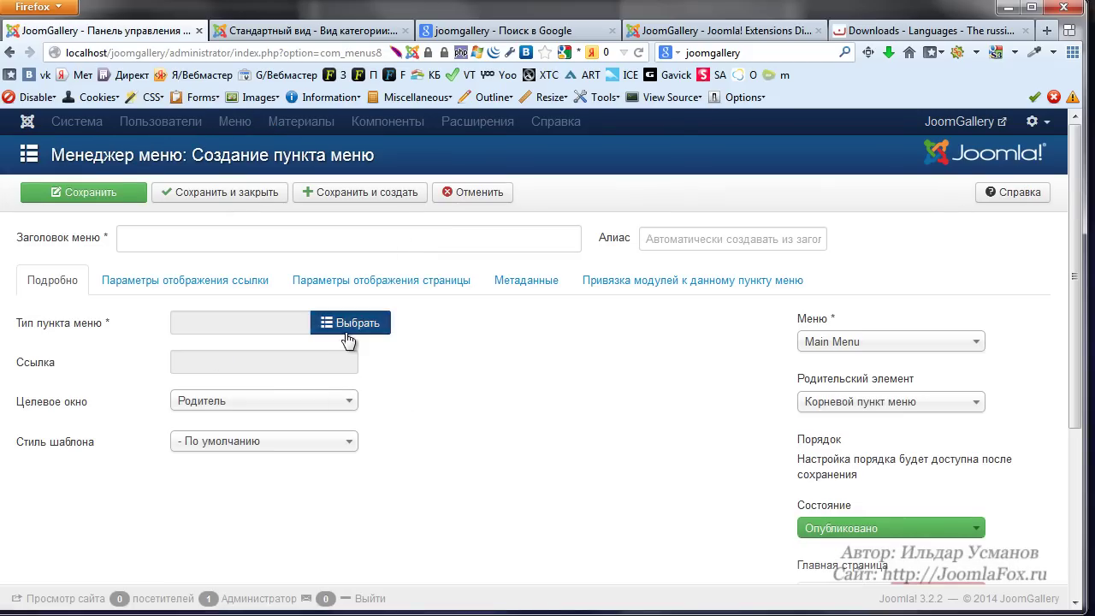
pyautogui.click(349, 329)
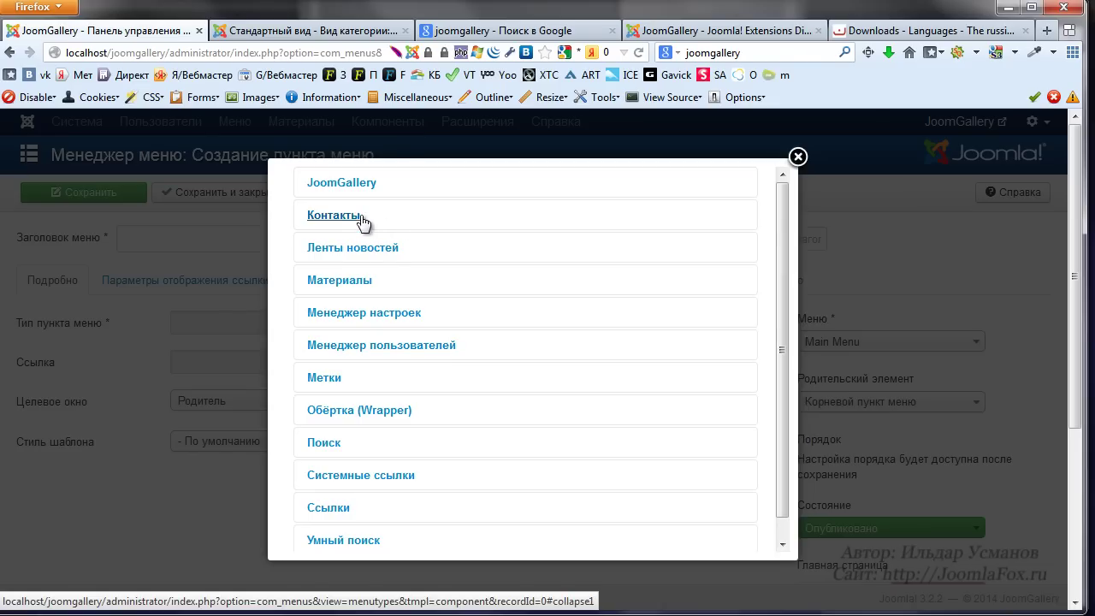
pyautogui.click(320, 187)
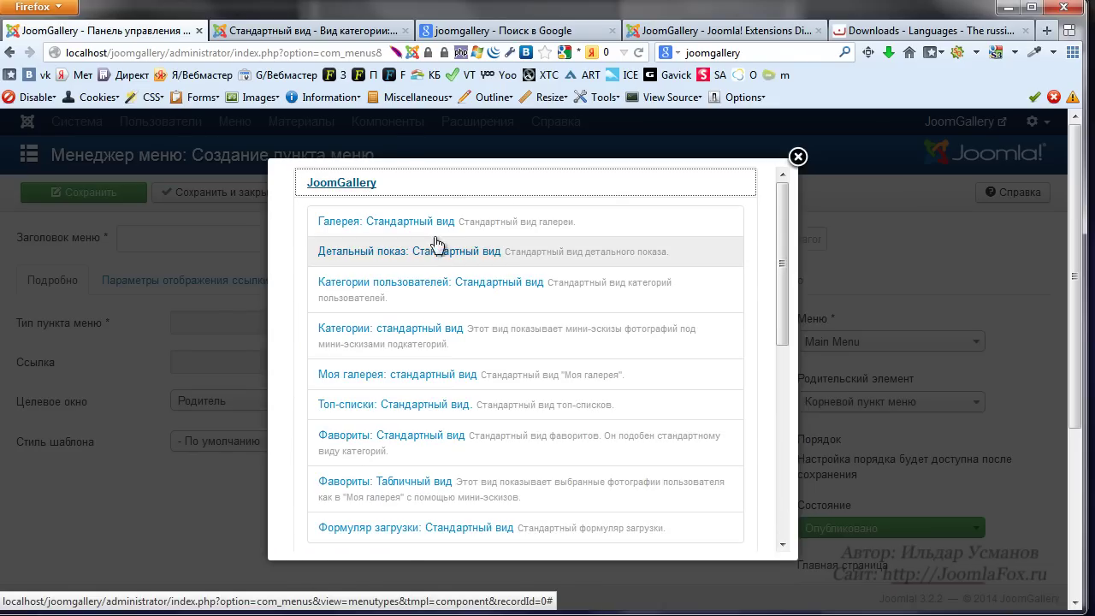
pyautogui.click(691, 224)
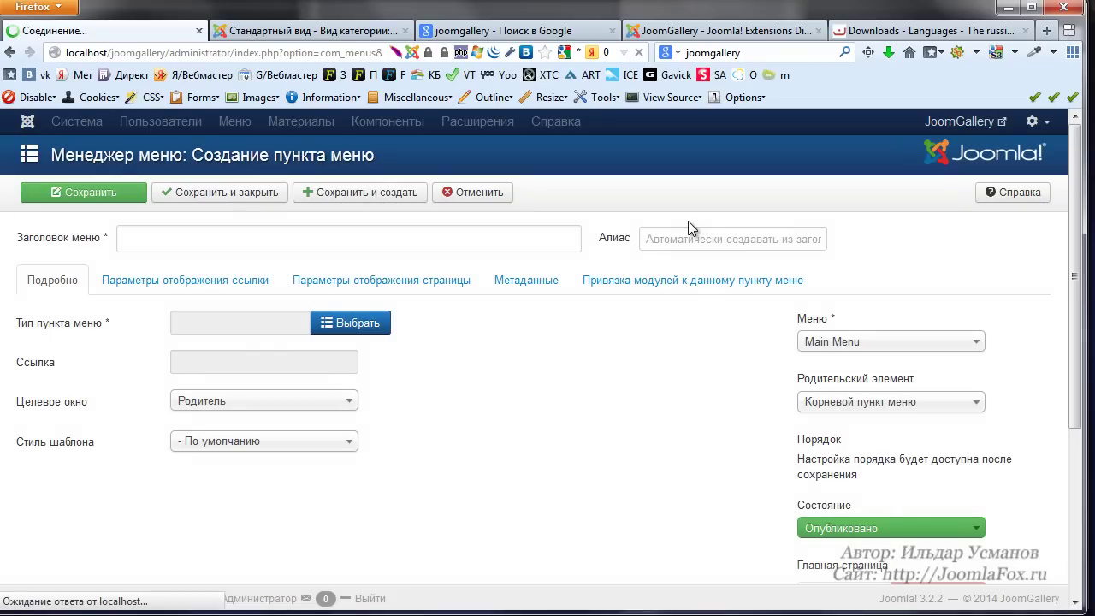
# - Title the new menu item "Галерея", then save and close it
pyautogui.click(169, 242)
pyautogui.write('Г')
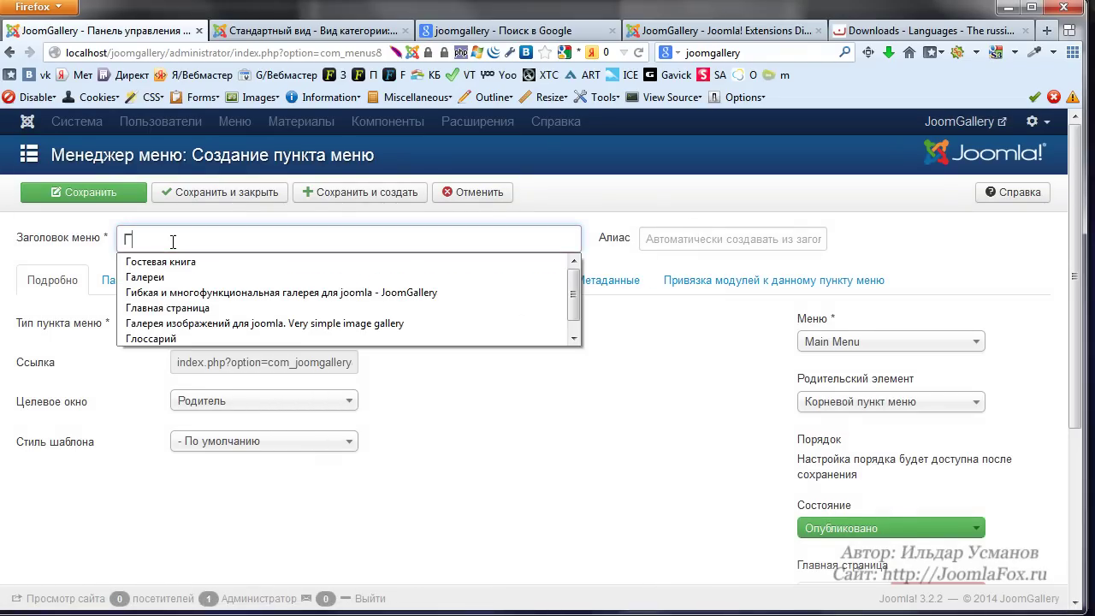
pyautogui.write('алерея')
pyautogui.click(558, 459)
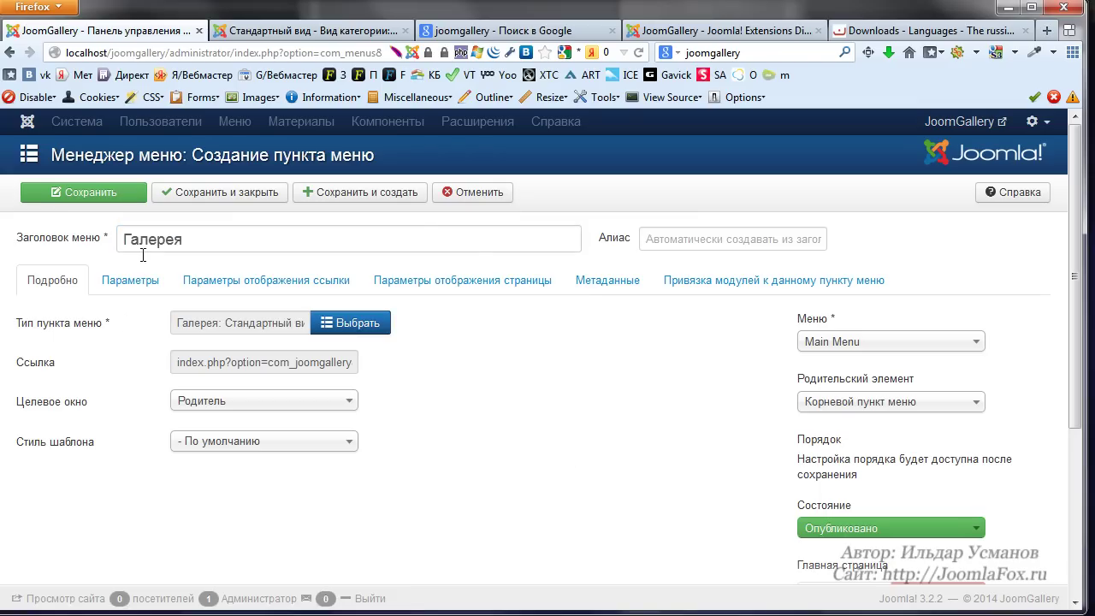
pyautogui.click(206, 195)
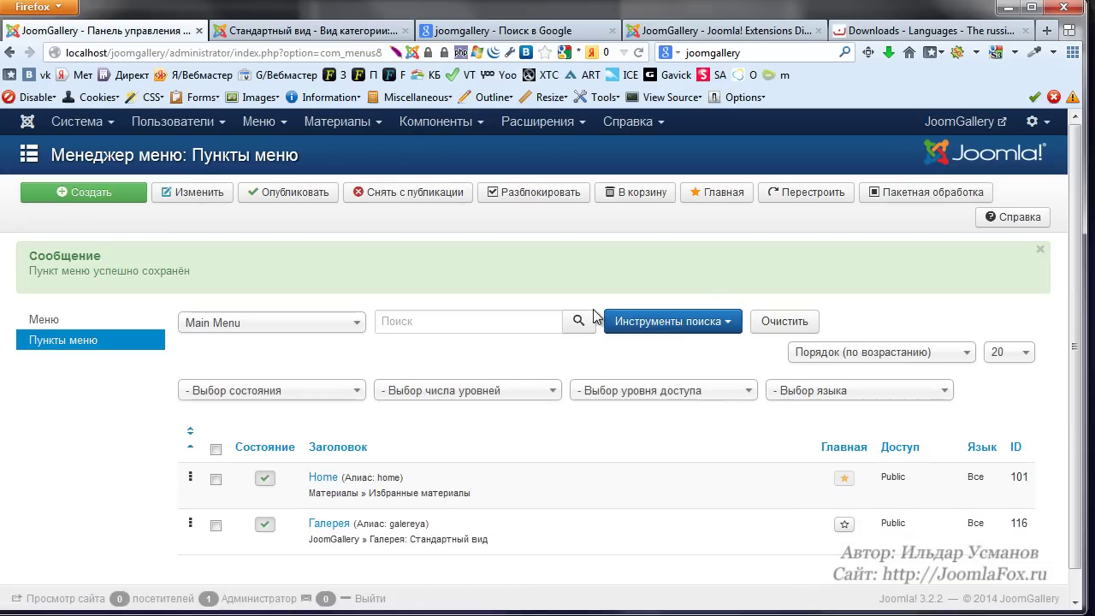
# - Open the public site, go to its Галерея page and look through the photos in the moon category
pyautogui.click(960, 124)
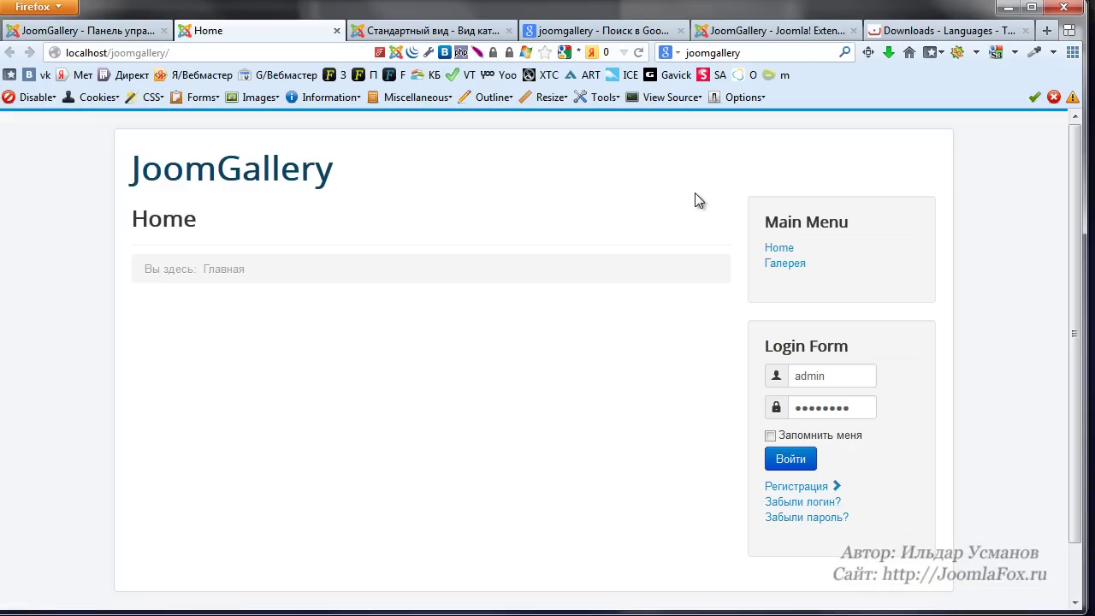
pyautogui.click(774, 263)
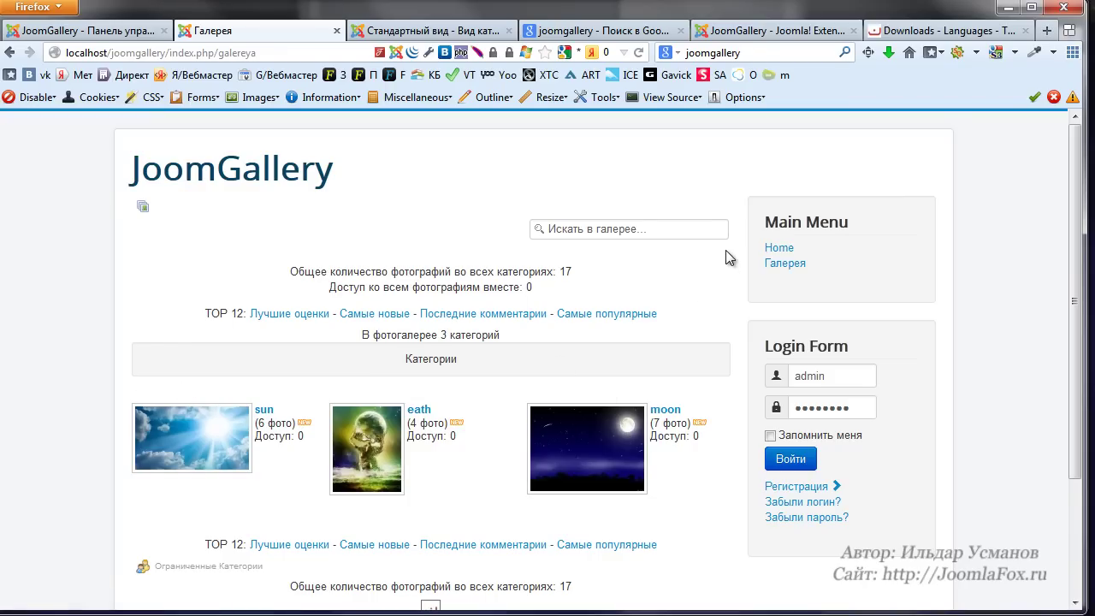
pyautogui.scroll(-2, 724, 249)
pyautogui.scroll(1, 635, 306)
pyautogui.click(586, 391)
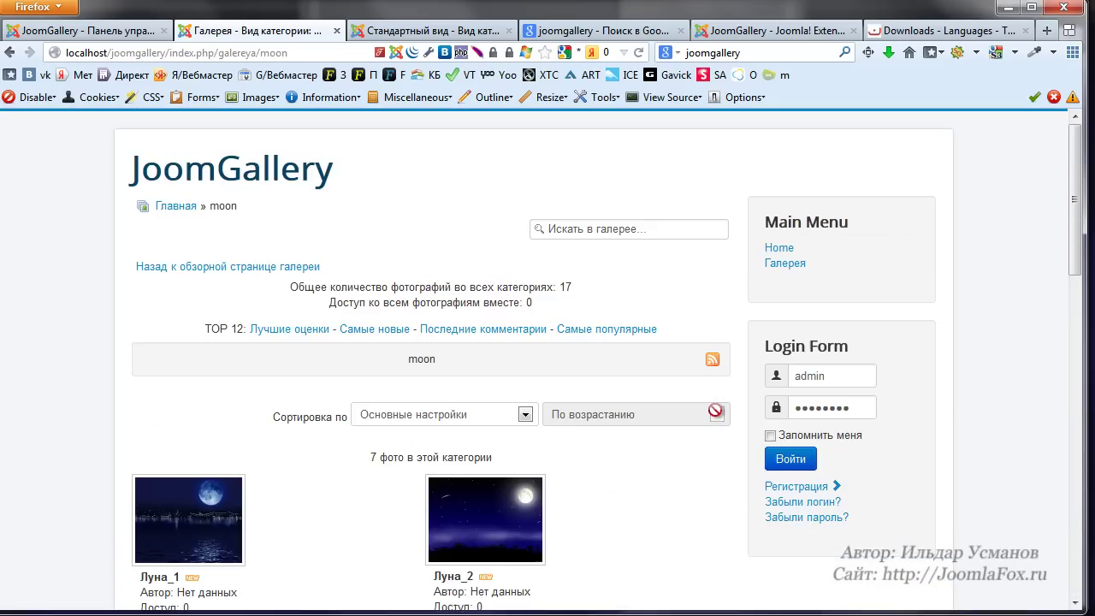
pyautogui.scroll(-2, 564, 429)
pyautogui.scroll(-3, 565, 430)
pyautogui.scroll(5, 567, 432)
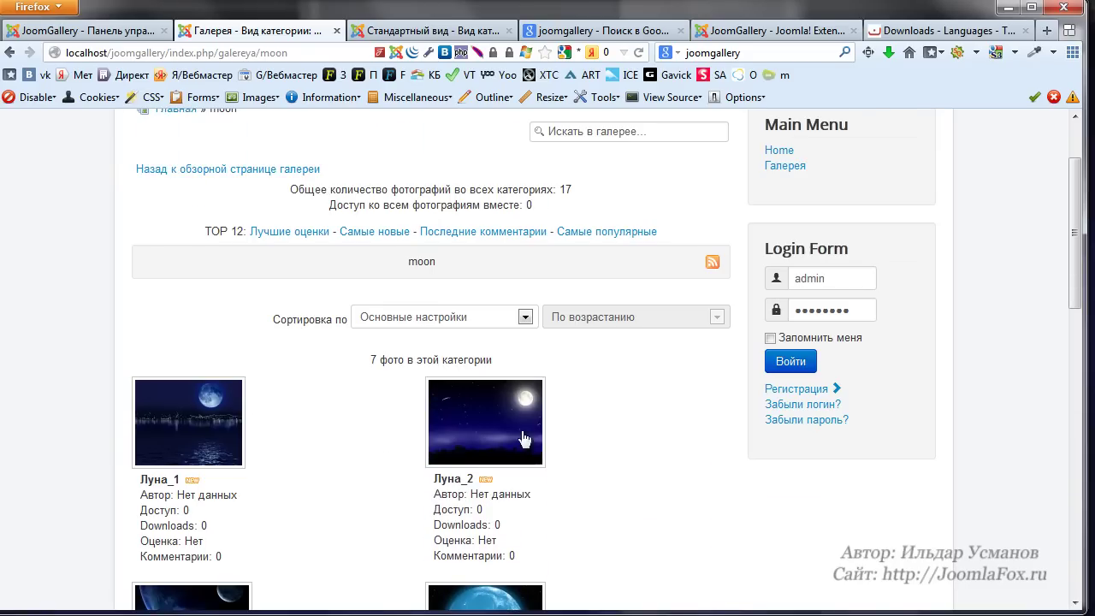
pyautogui.scroll(-2, 214, 396)
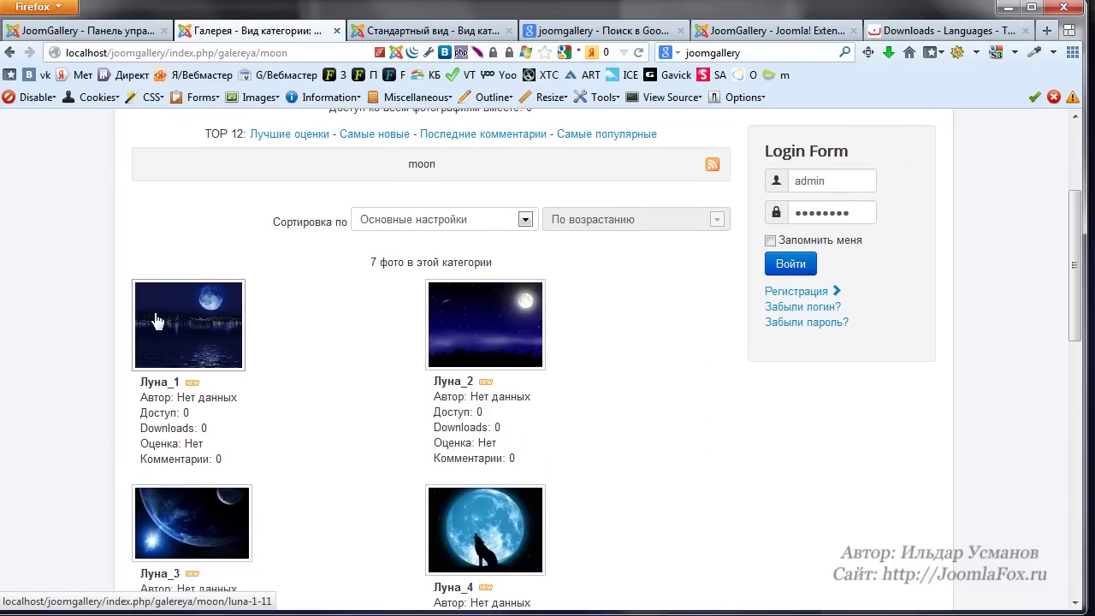
# - Open the photo Луна_1 and examine its details, rating, BBCode link and comment sections, the gallery search field and the breadcrumb
pyautogui.click(231, 331)
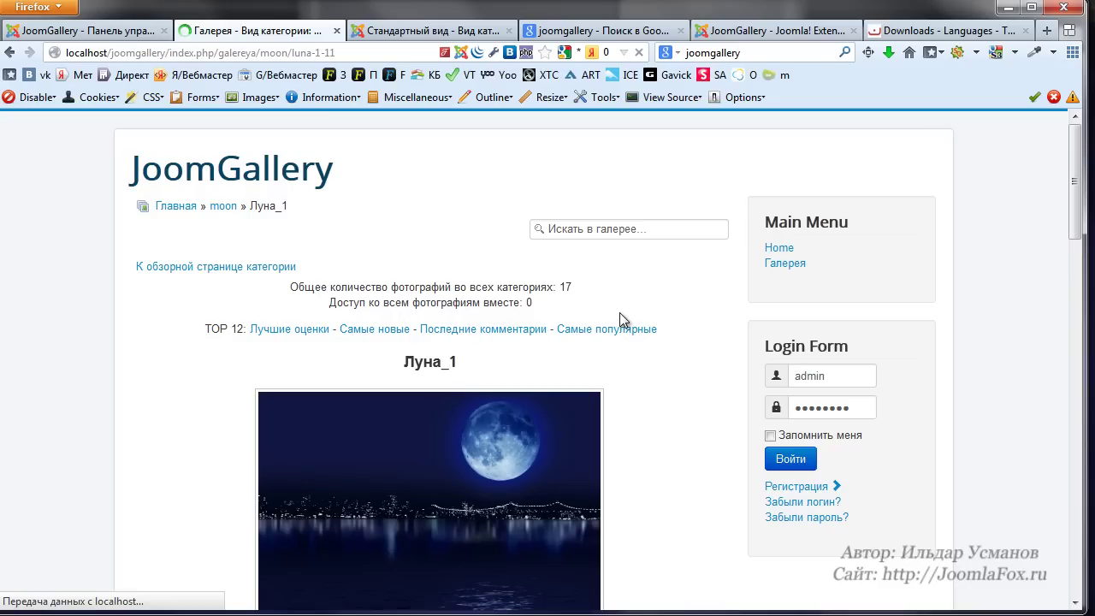
pyautogui.scroll(-3, 654, 308)
pyautogui.scroll(-4, 649, 308)
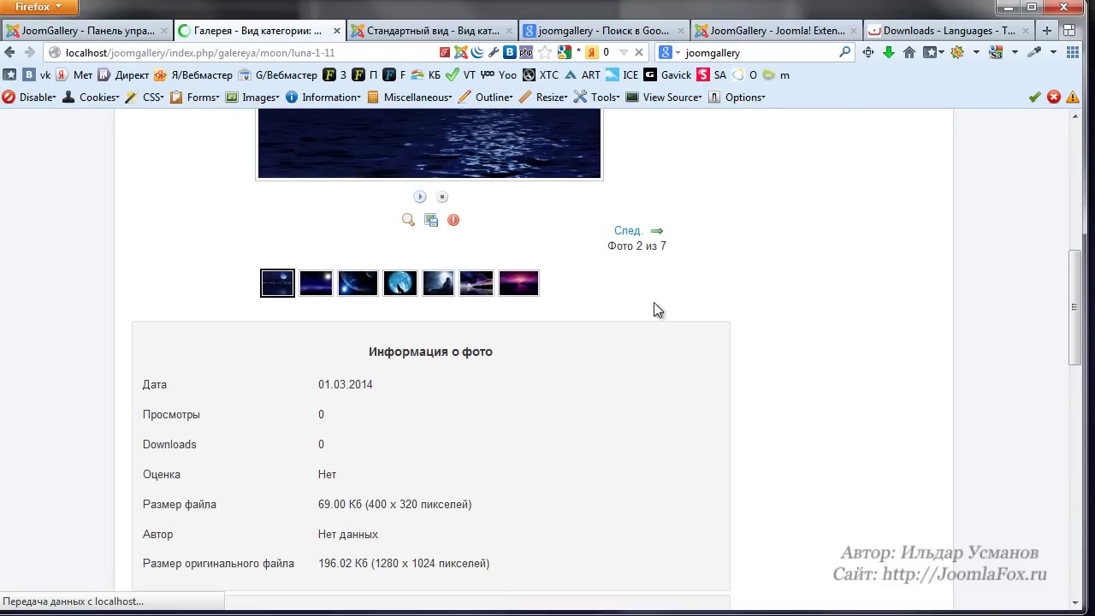
pyautogui.scroll(6, 736, 291)
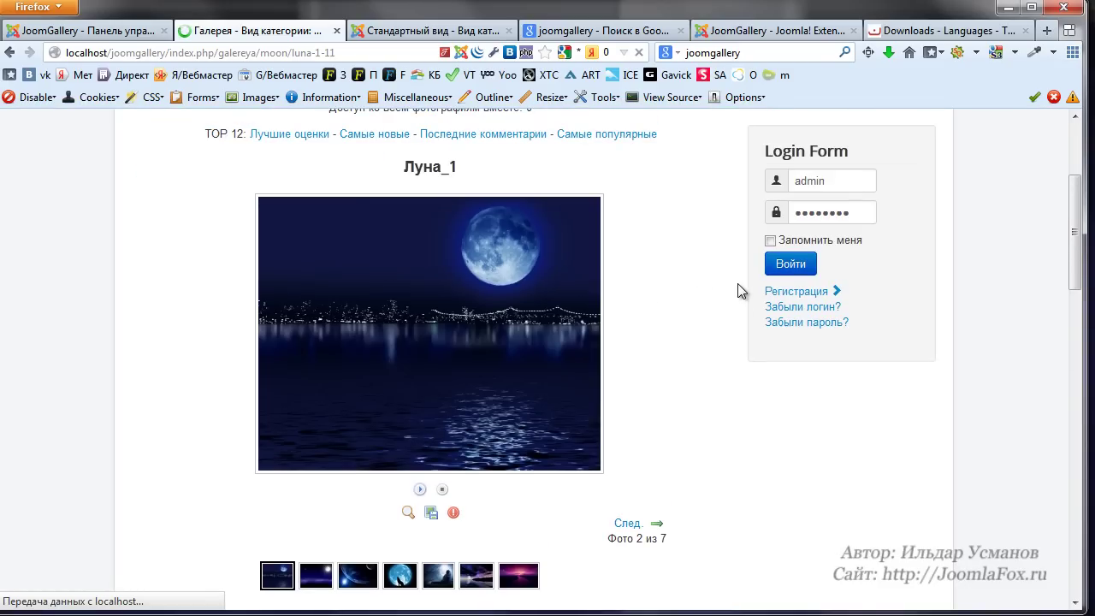
pyautogui.scroll(-12, 721, 306)
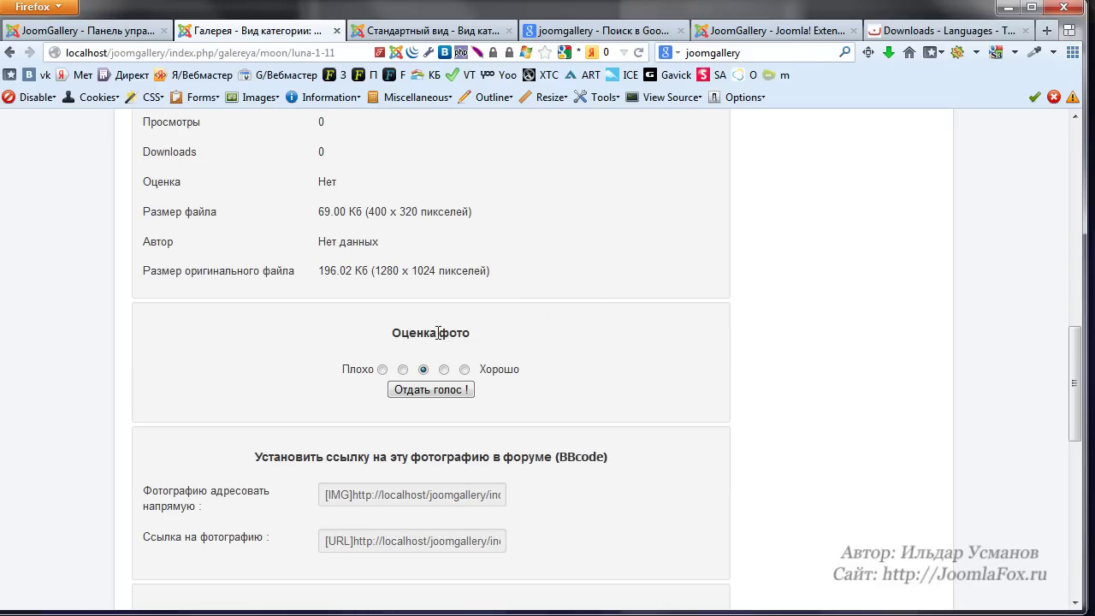
pyautogui.scroll(-11, 462, 334)
pyautogui.scroll(4, 514, 325)
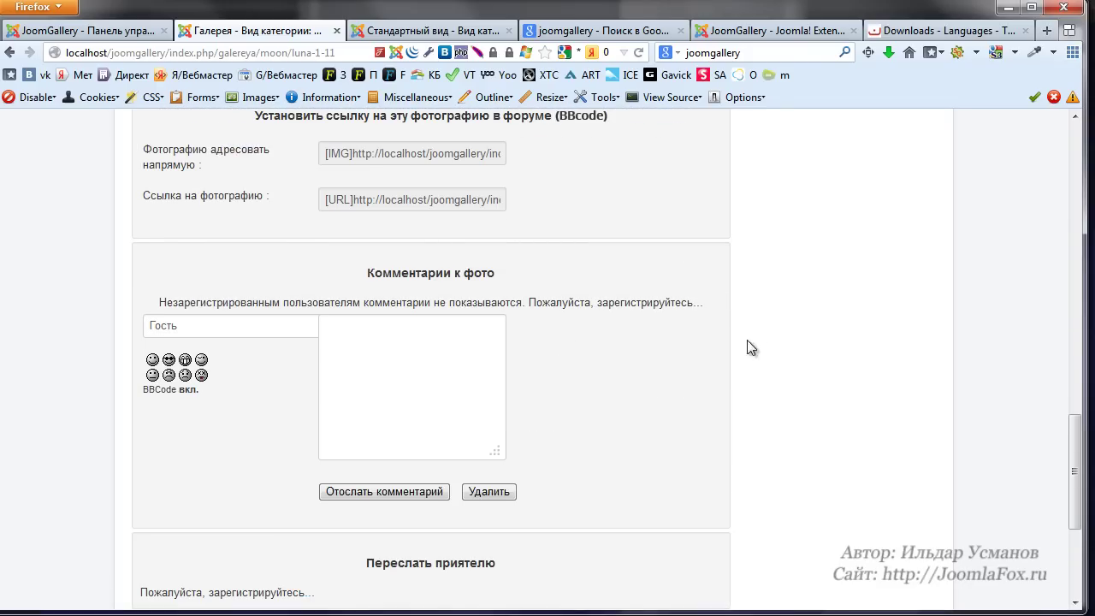
pyautogui.scroll(-5, 396, 416)
pyautogui.scroll(16, 599, 391)
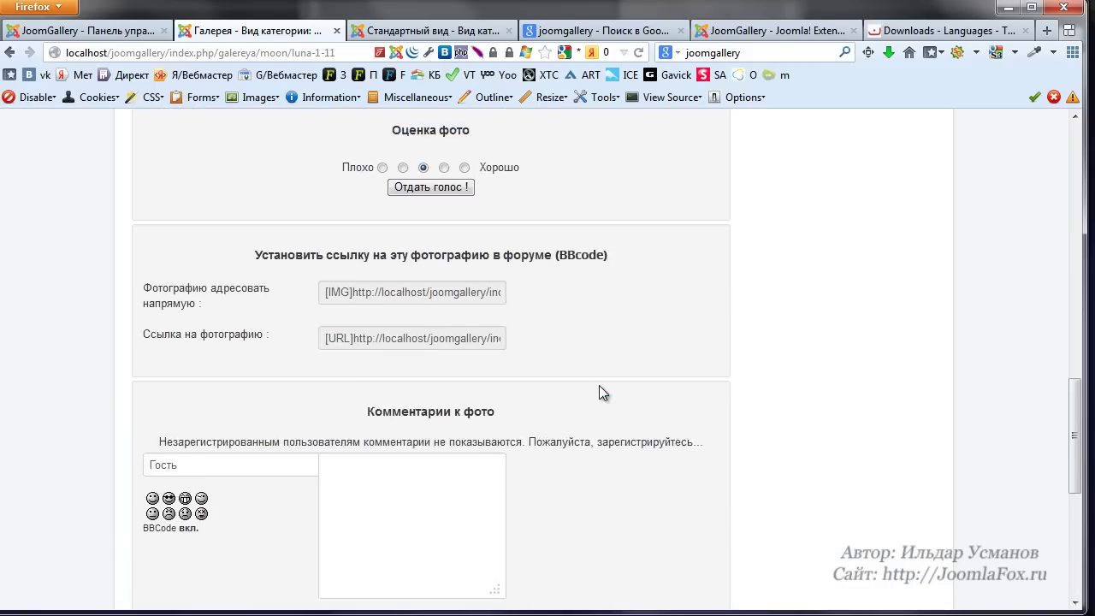
pyautogui.scroll(6, 269, 433)
pyautogui.scroll(4, 694, 460)
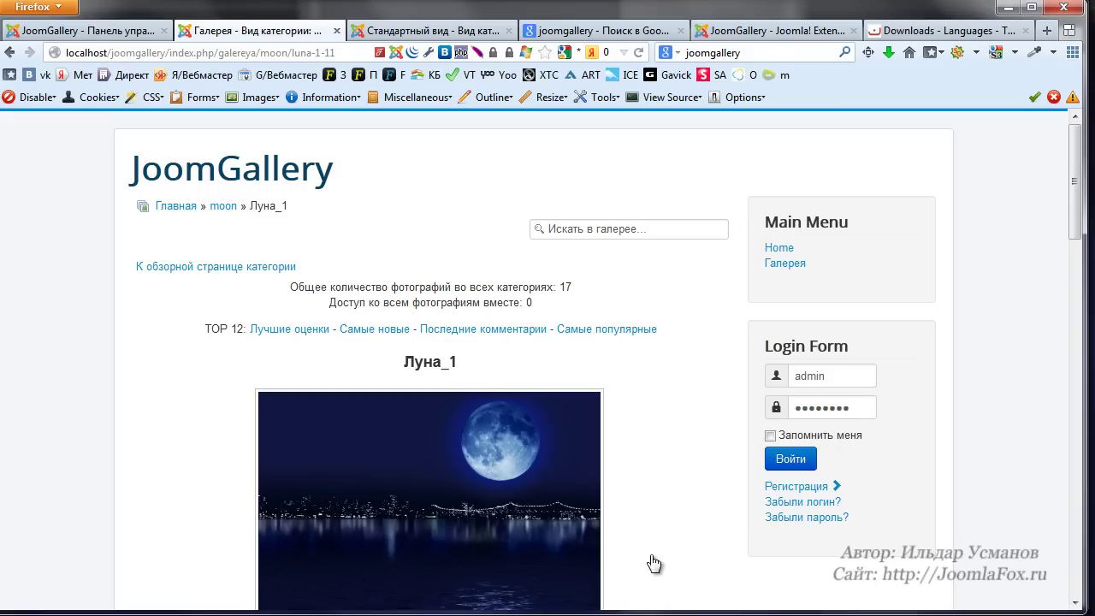
pyautogui.click(557, 231)
pyautogui.click(736, 378)
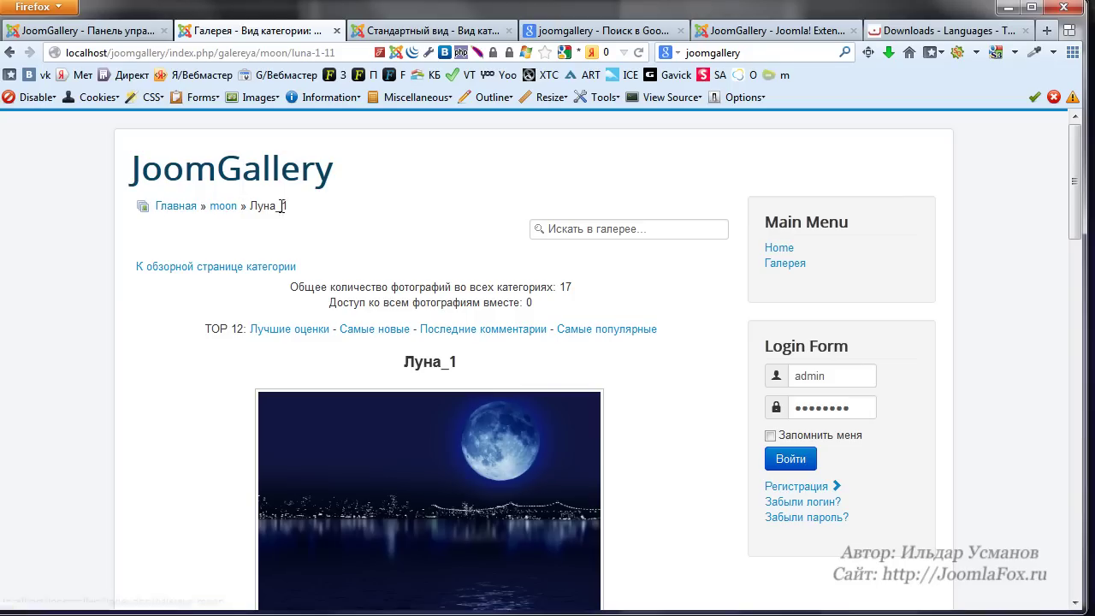
pyautogui.moveTo(251, 211); pyautogui.dragTo(289, 208)
pyautogui.click(264, 227)
# - Return to the Joomla administration, go to the JoomGallery Control Panel and open the configuration manager (Ассистент настроек)
pyautogui.click(115, 31)
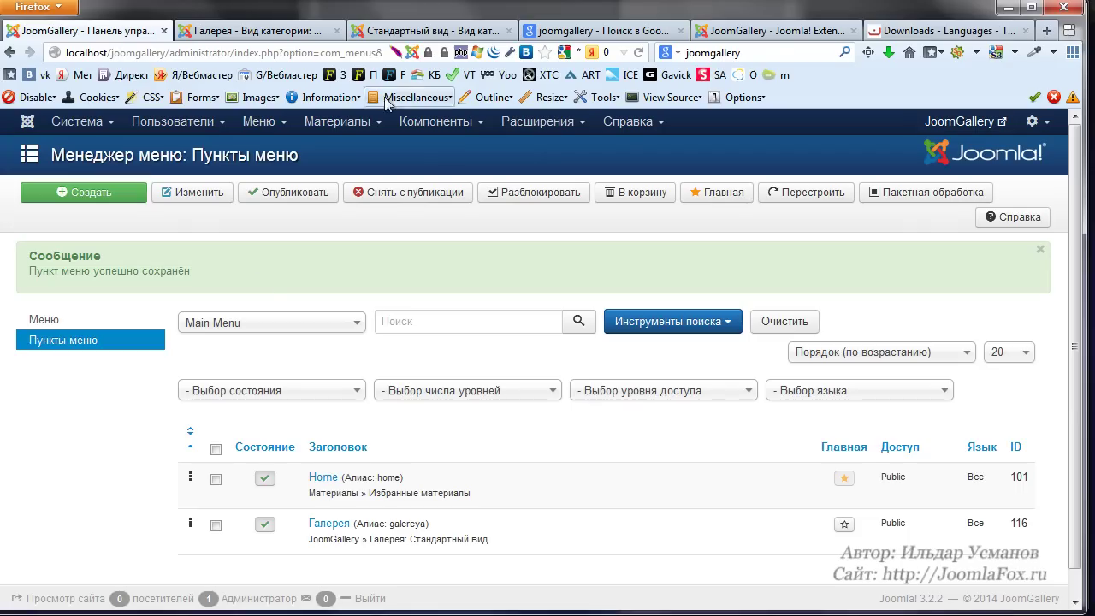
pyautogui.click(436, 121)
pyautogui.click(445, 154)
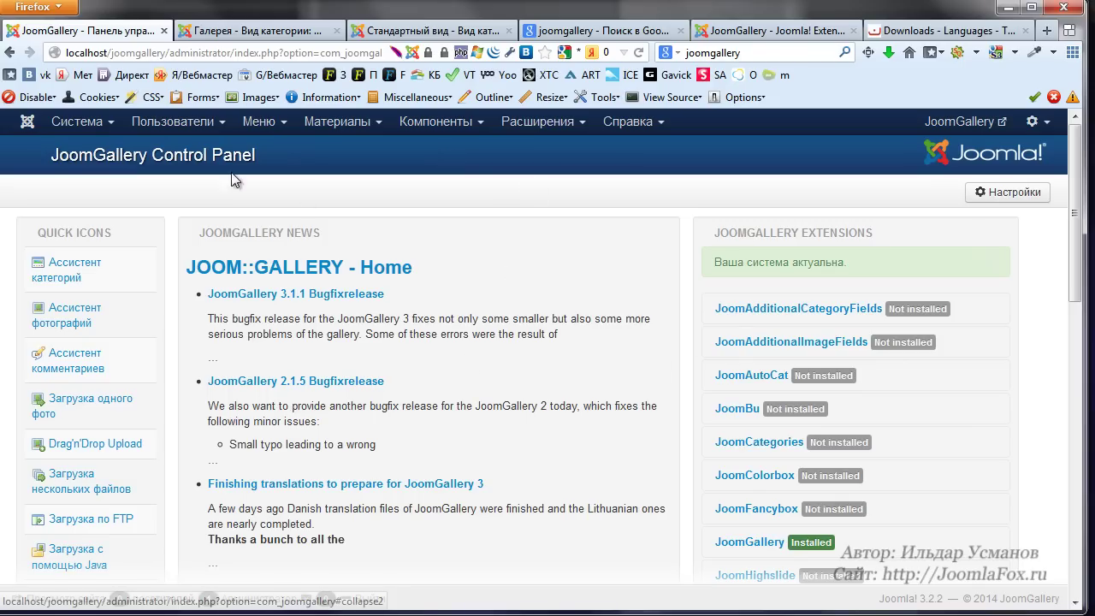
pyautogui.scroll(-1, 242, 393)
pyautogui.scroll(-3, 242, 394)
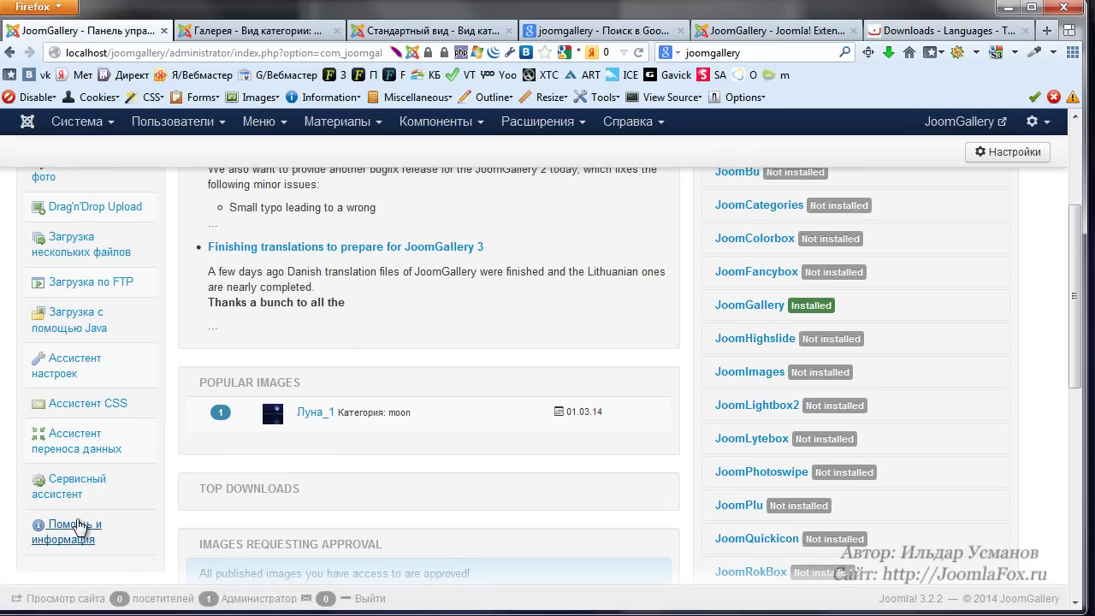
pyautogui.scroll(3, 137, 411)
pyautogui.scroll(-3, 137, 410)
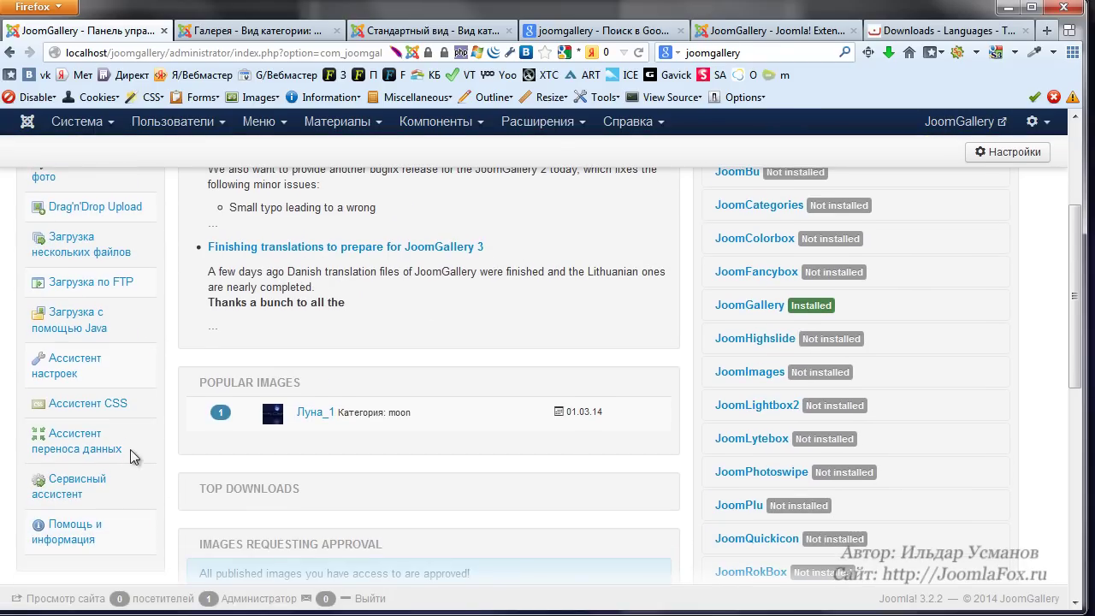
pyautogui.doubleClick(86, 368)
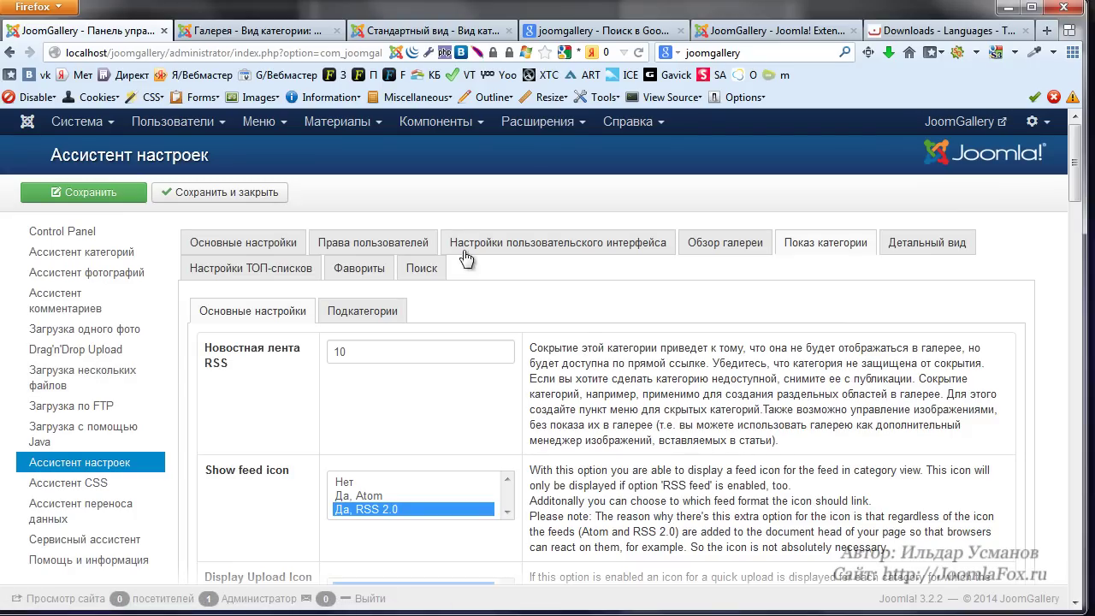
# - In the user rights' rating settings (Оценки), set the rating display type to Graphic (Stars) and AJAX рейтинг to Да, and save
pyautogui.click(420, 248)
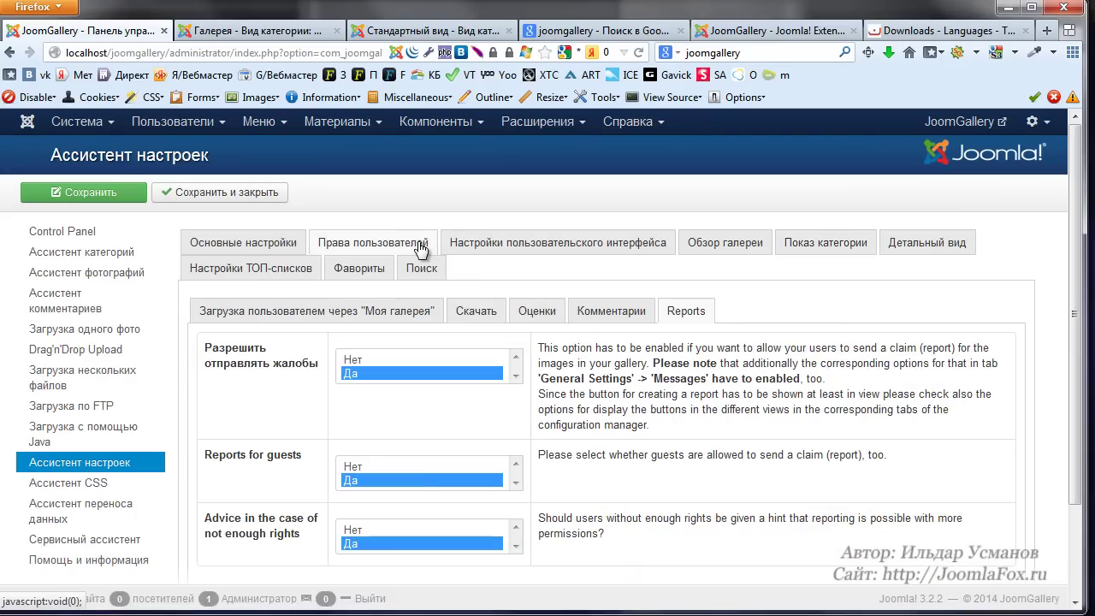
pyautogui.click(544, 316)
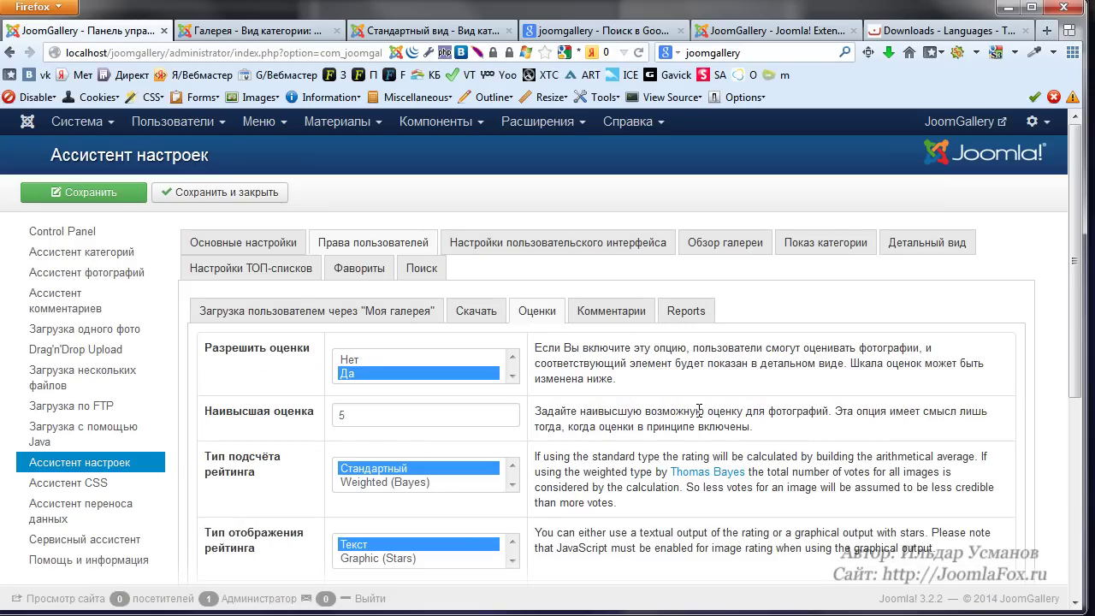
pyautogui.scroll(-5, 851, 333)
pyautogui.scroll(2, 467, 315)
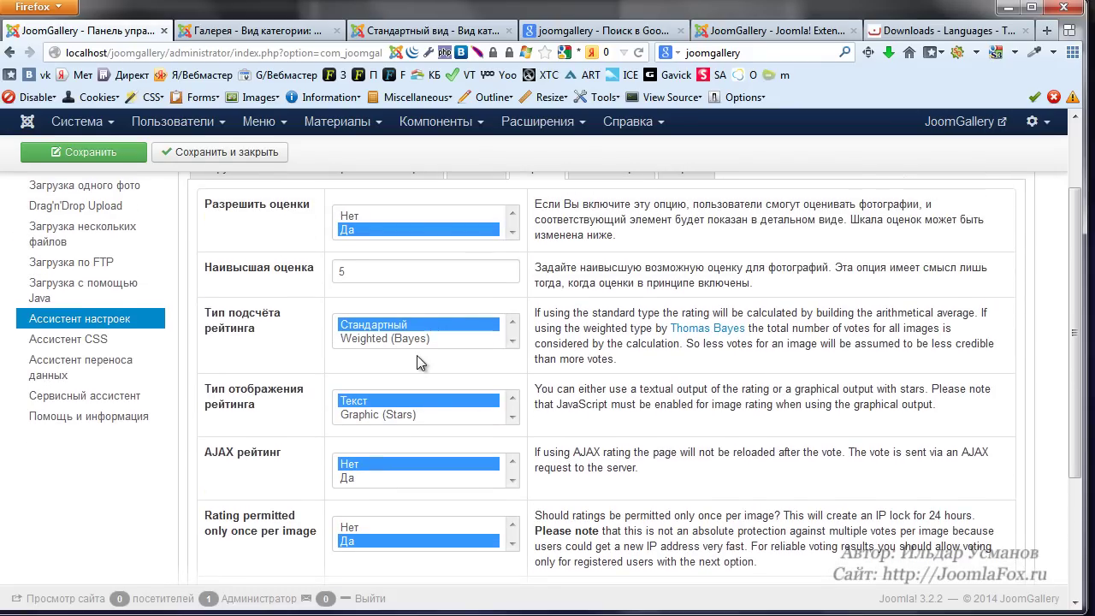
pyautogui.click(382, 417)
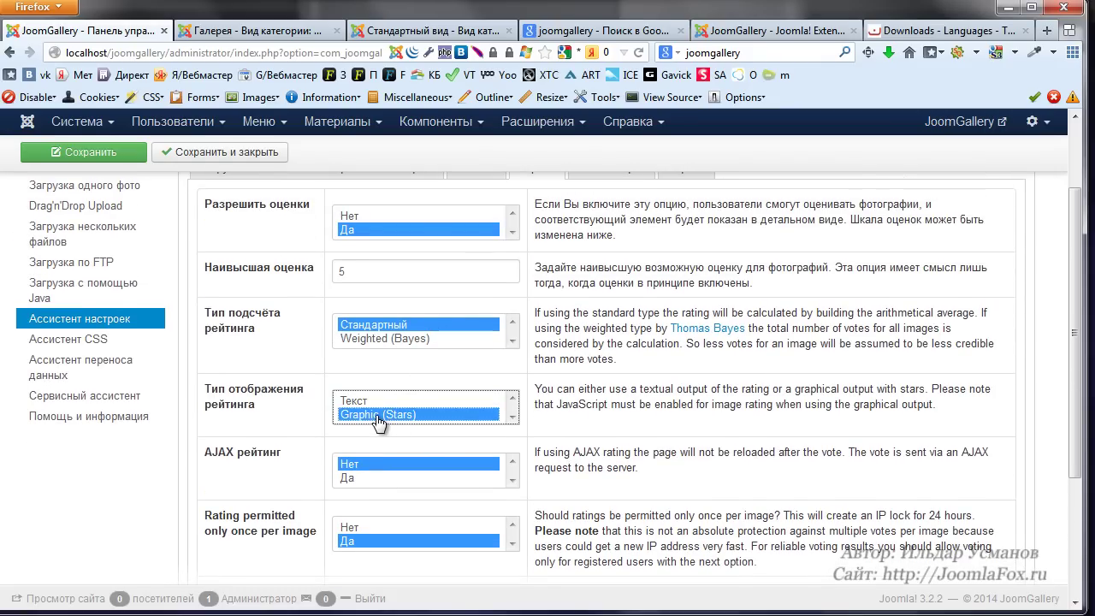
pyautogui.click(349, 479)
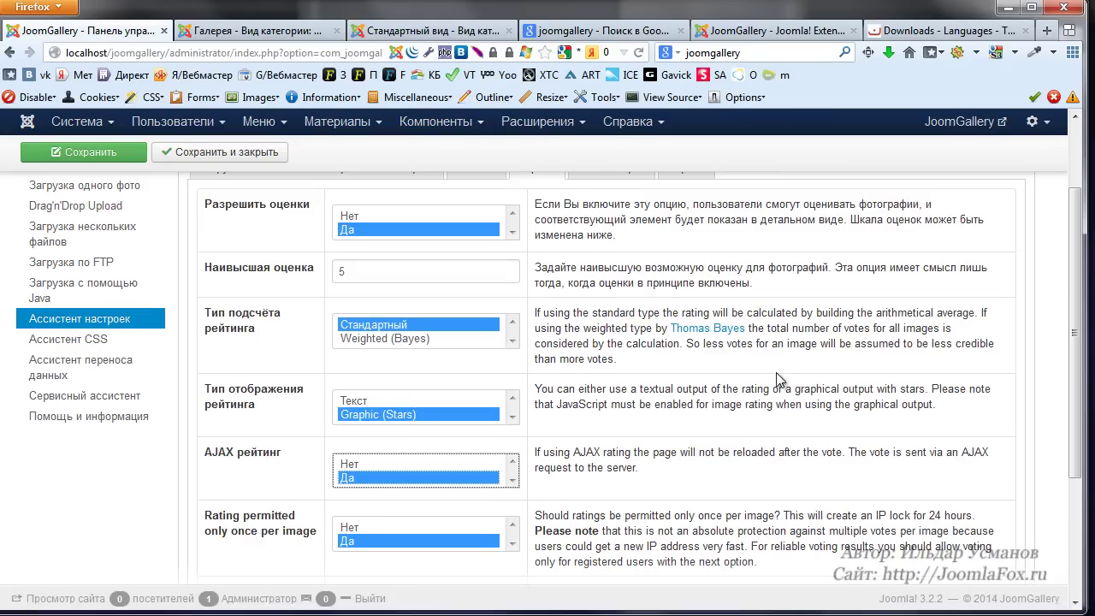
pyautogui.scroll(-4, 778, 364)
pyautogui.scroll(2, 778, 364)
pyautogui.scroll(3, 779, 364)
pyautogui.click(86, 191)
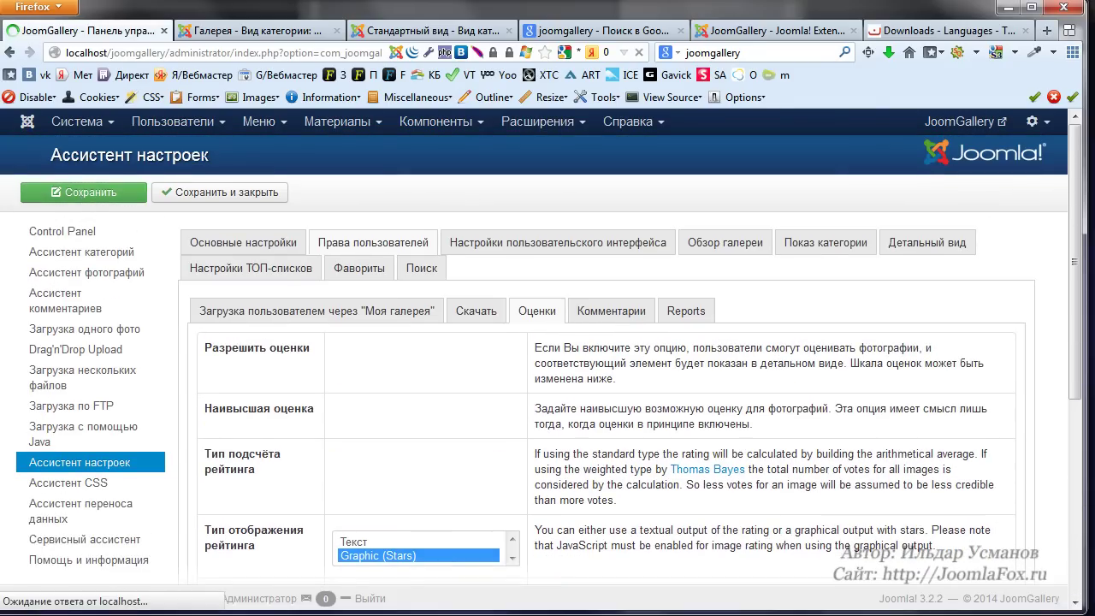
# - Switch to the public page of the photo Луна_1 and rate it five stars out of 5
pyautogui.click(246, 31)
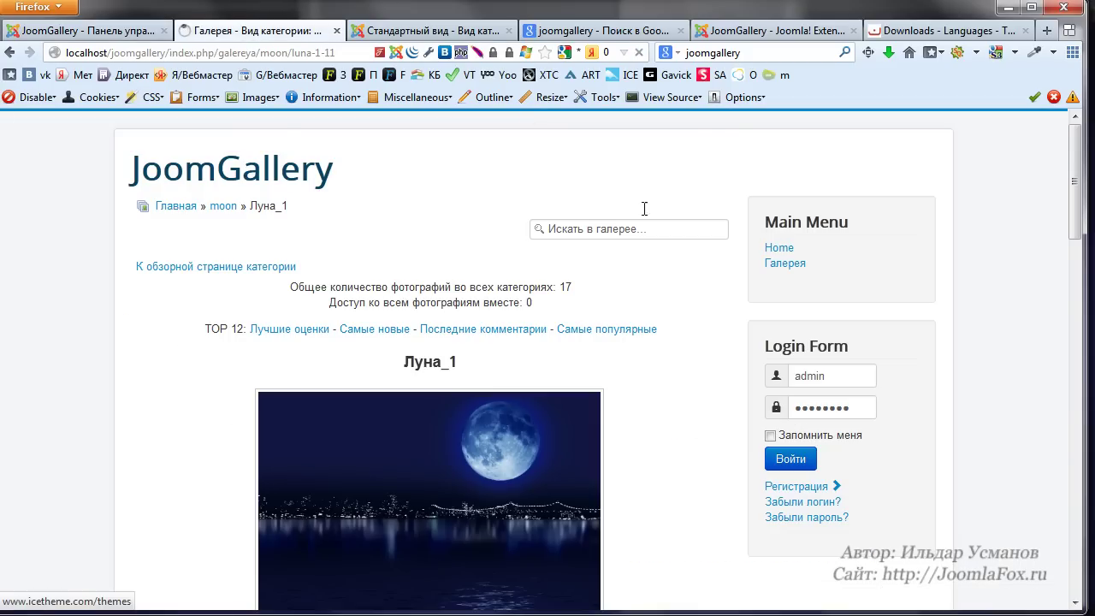
pyautogui.scroll(-6, 640, 210)
pyautogui.scroll(-2, 640, 211)
pyautogui.scroll(1, 640, 211)
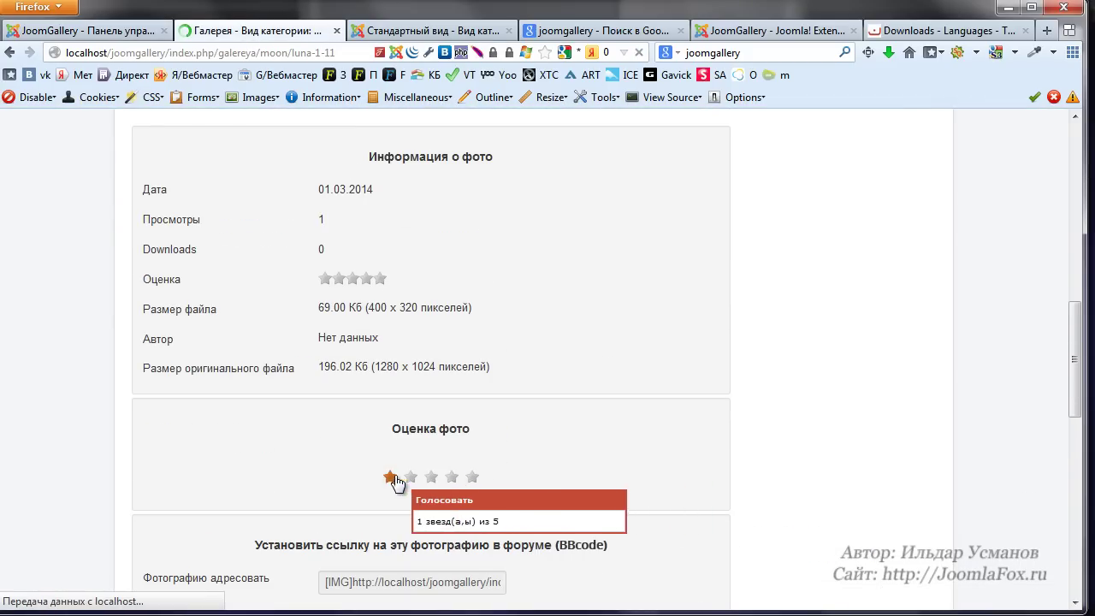
pyautogui.click(480, 480)
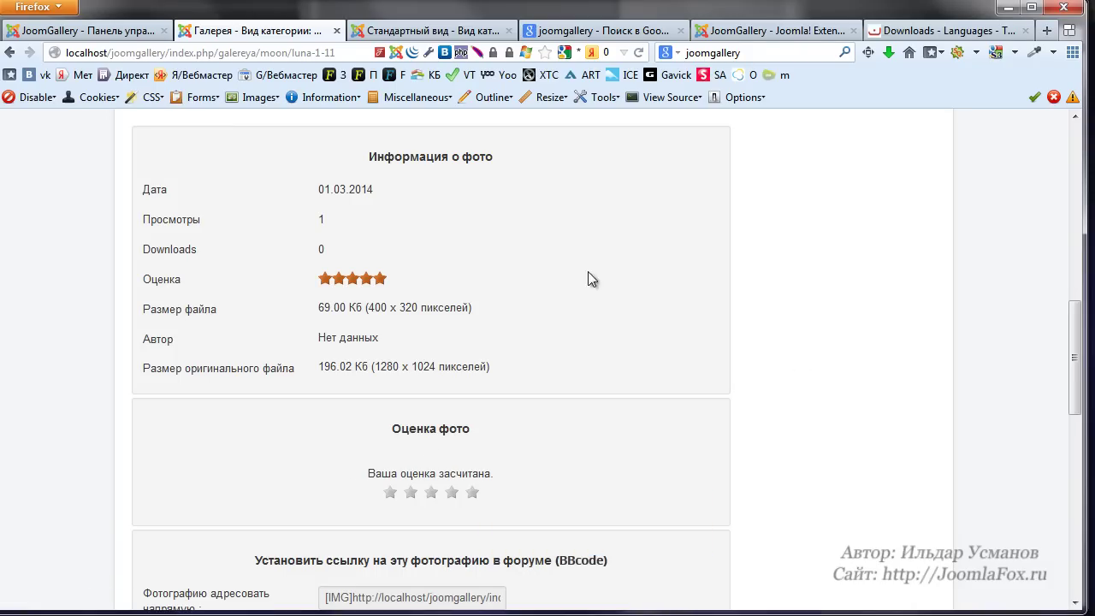
pyautogui.scroll(10, 547, 256)
# - Return to the configuration manager, set Показать логотип to Нет in the user interface's header and footer settings (Верхний и нижний разделы), and save
pyautogui.click(421, 32)
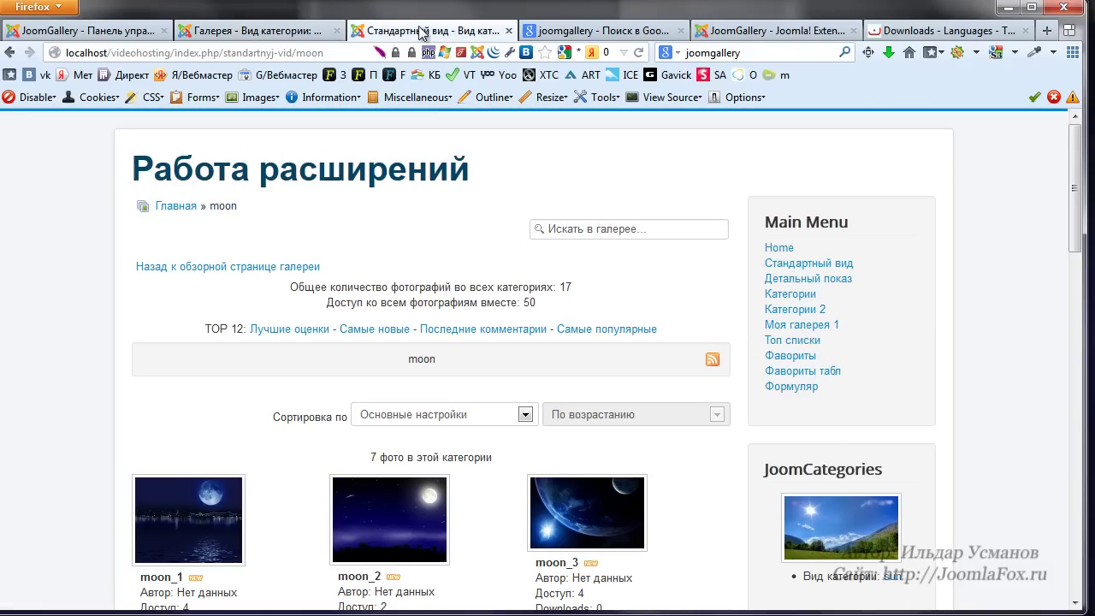
pyautogui.click(128, 31)
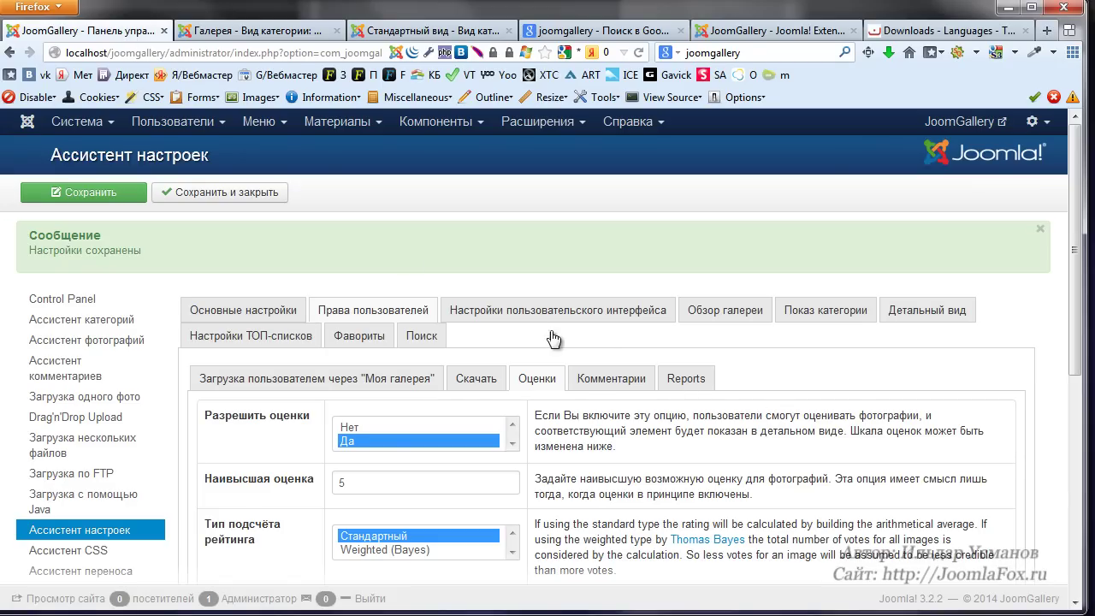
pyautogui.click(530, 316)
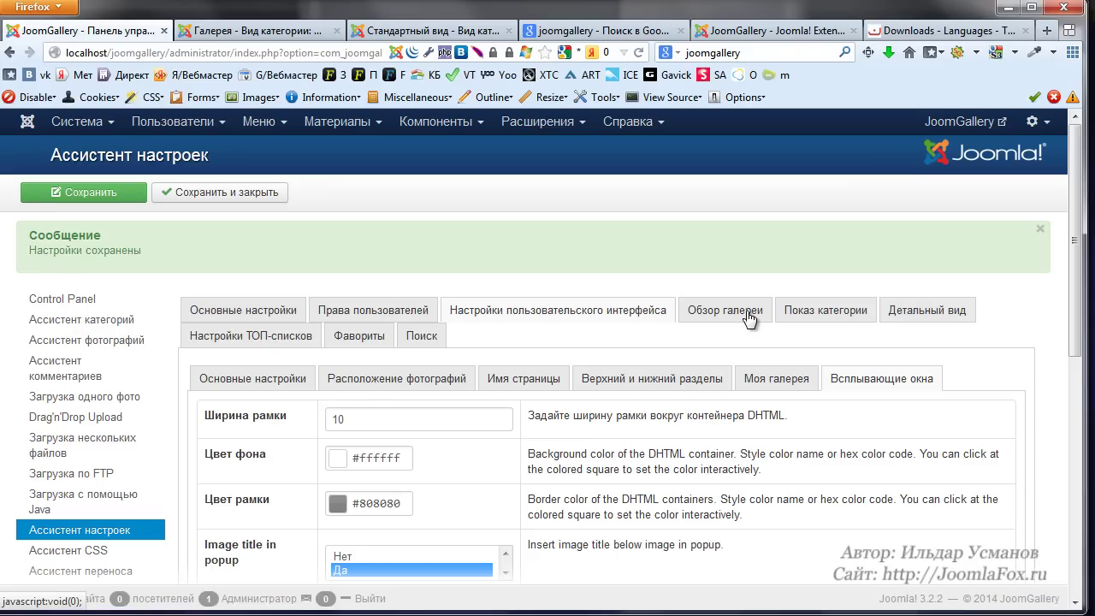
pyautogui.click(689, 380)
pyautogui.scroll(-10, 590, 317)
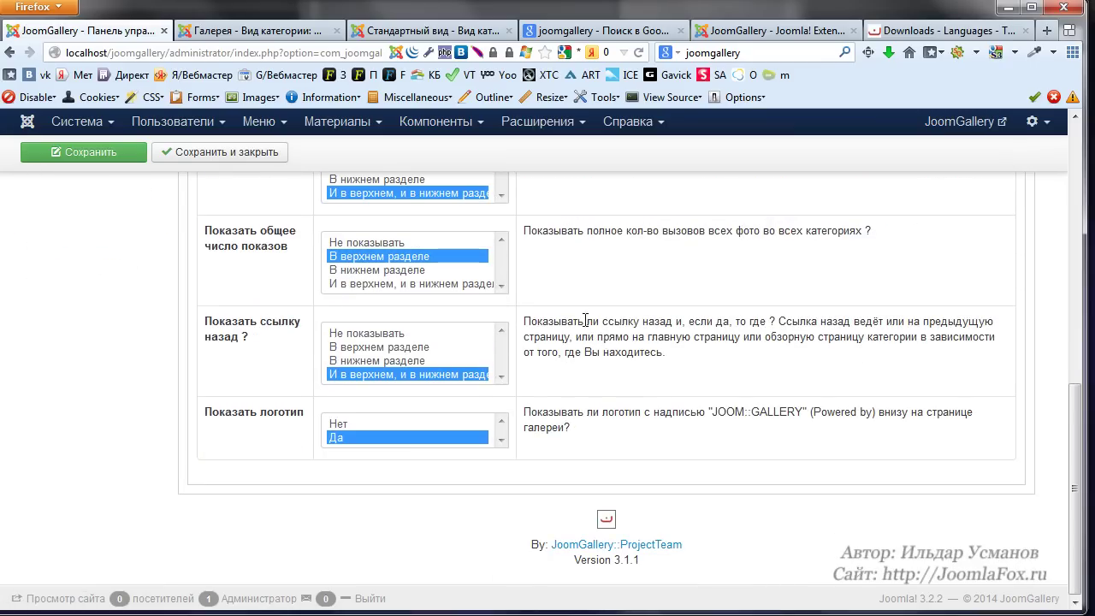
pyautogui.click(441, 423)
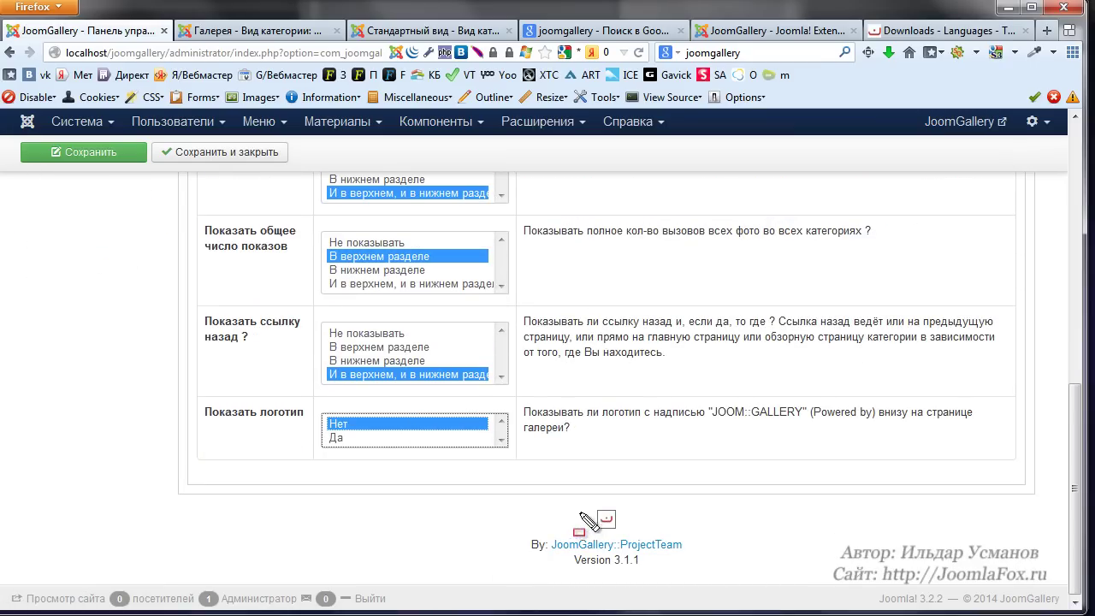
pyautogui.moveTo(579, 498); pyautogui.dragTo(633, 538)
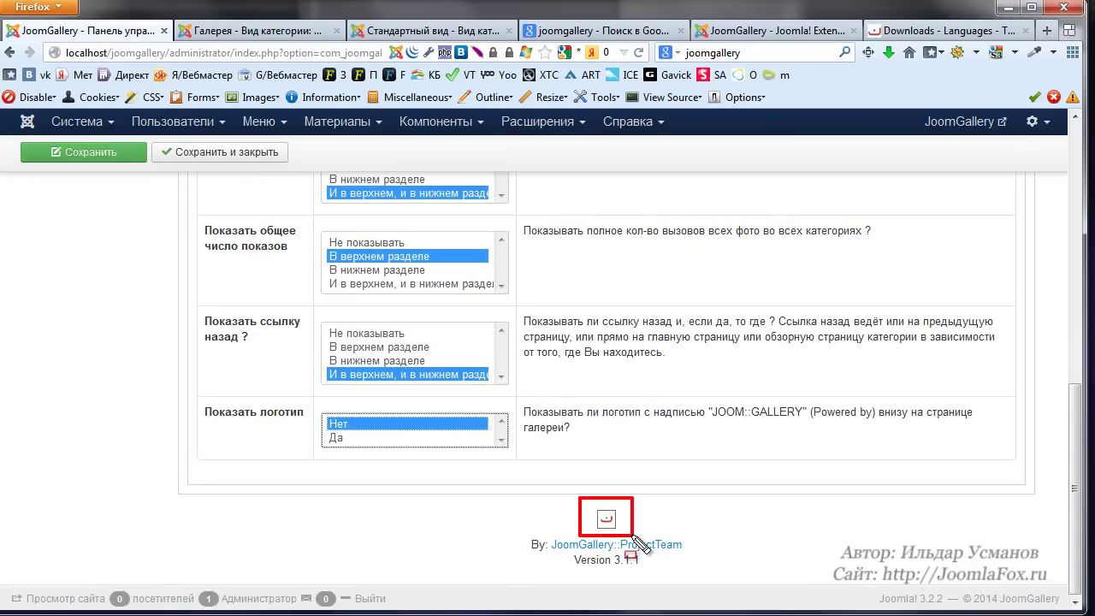
pyautogui.press('Escape')
pyautogui.click(128, 154)
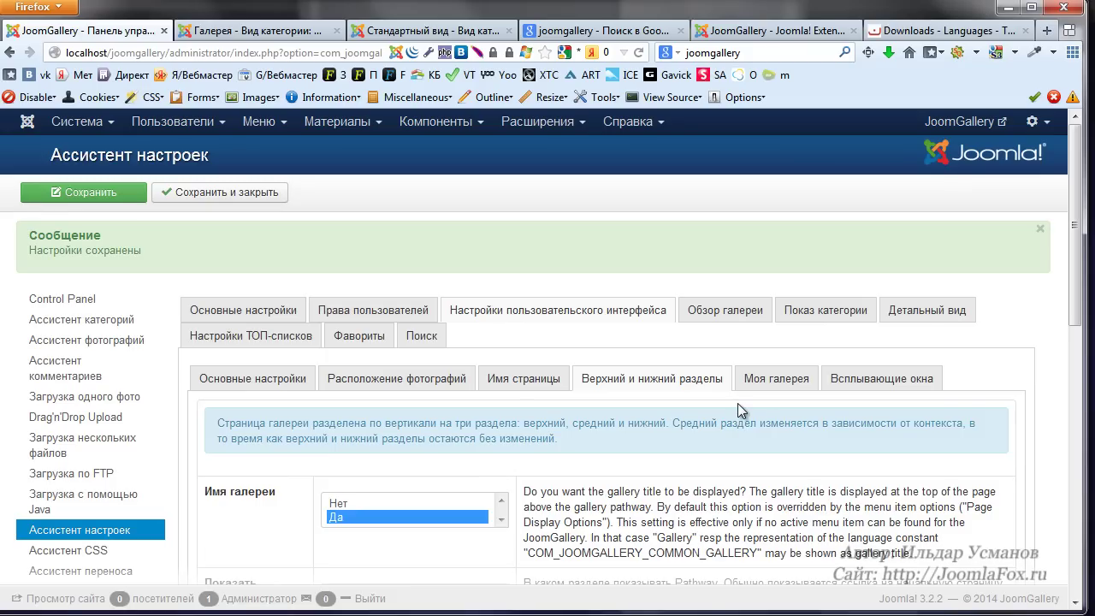
# - In the basic settings of the detail view (Детальный вид), set Вставлять водяной знак to Да and save
pyautogui.click(919, 324)
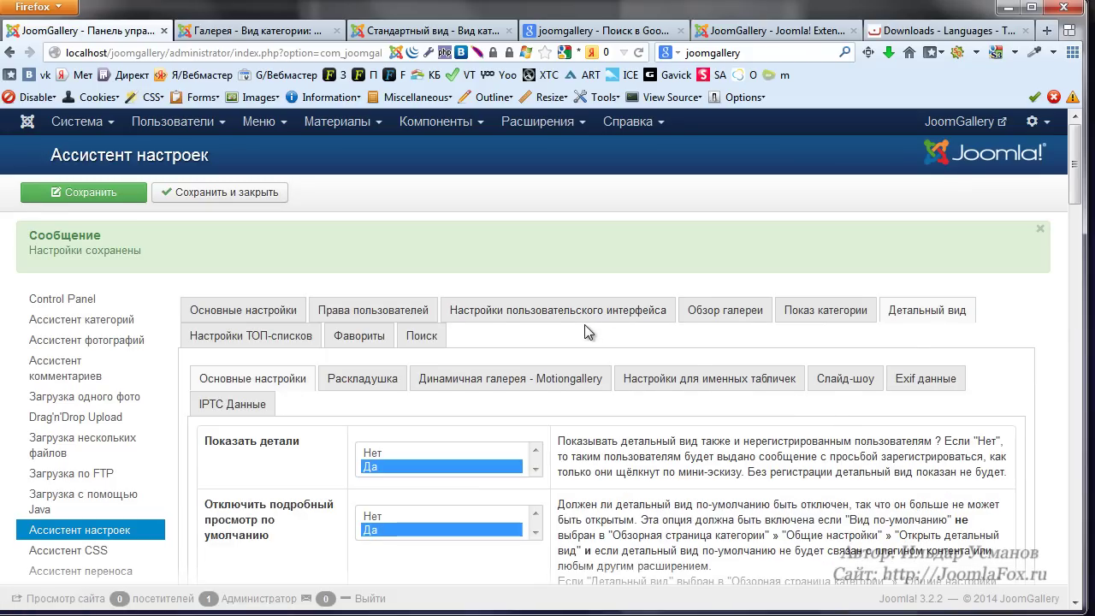
pyautogui.scroll(-5, 740, 323)
pyautogui.scroll(-4, 740, 324)
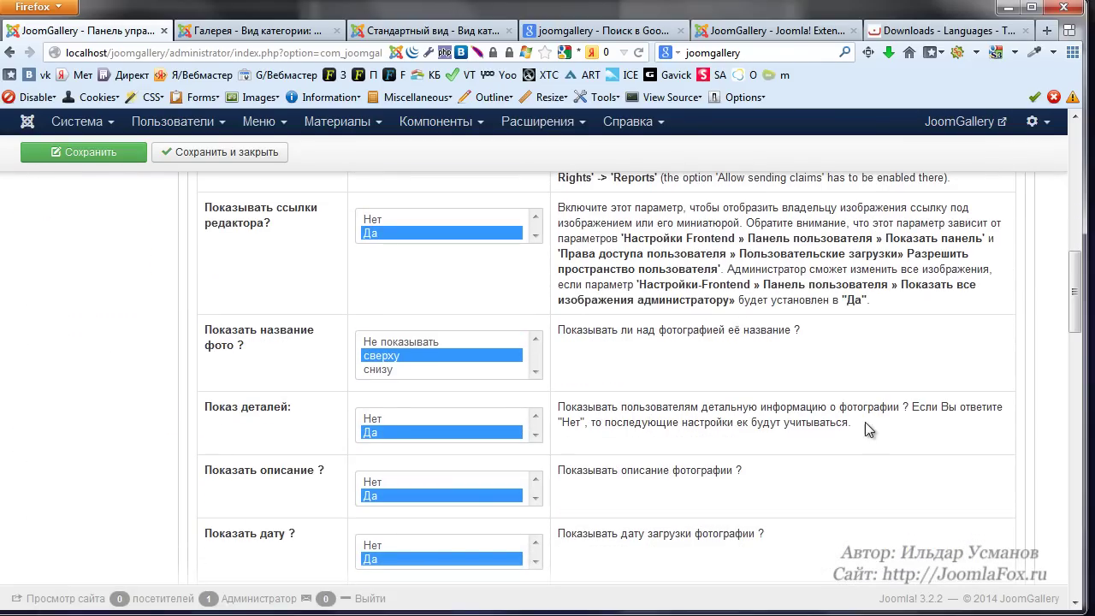
pyautogui.scroll(4, 800, 402)
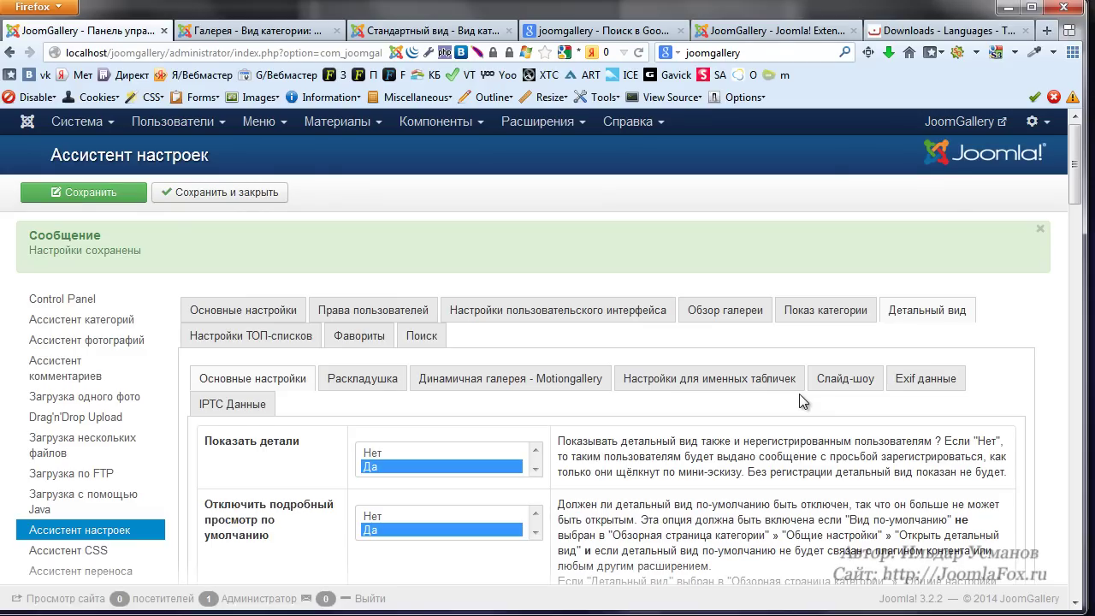
pyautogui.scroll(-15, 802, 401)
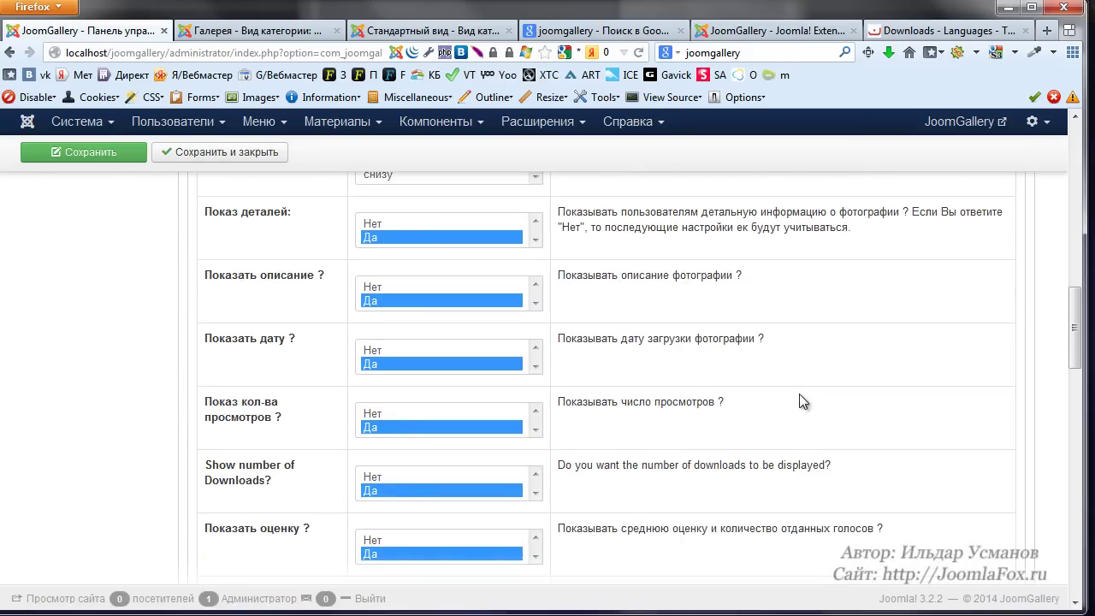
pyautogui.scroll(-5, 802, 401)
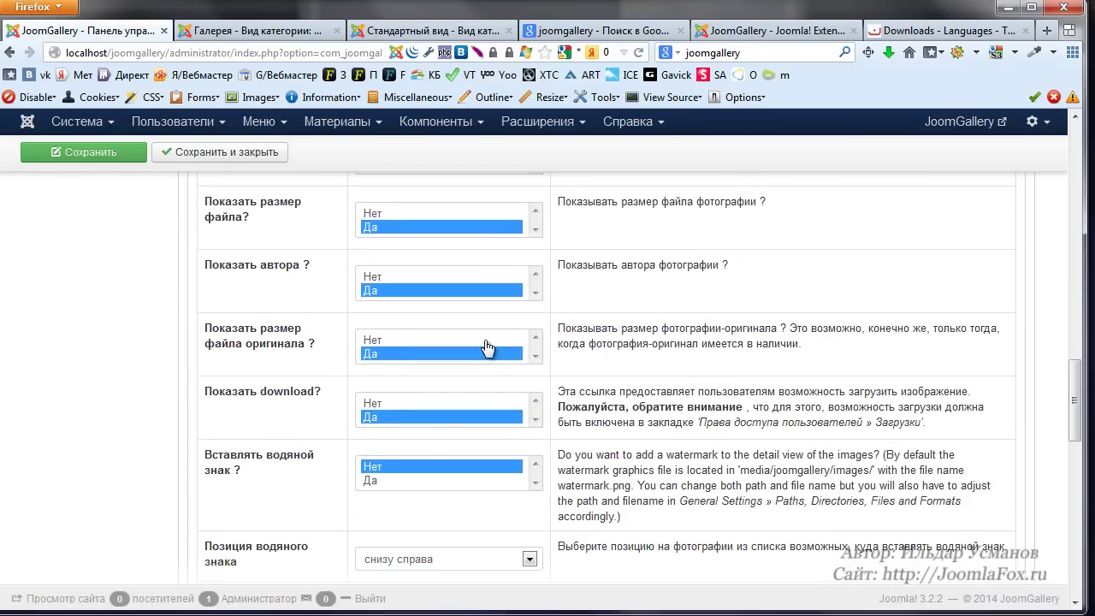
pyautogui.click(445, 482)
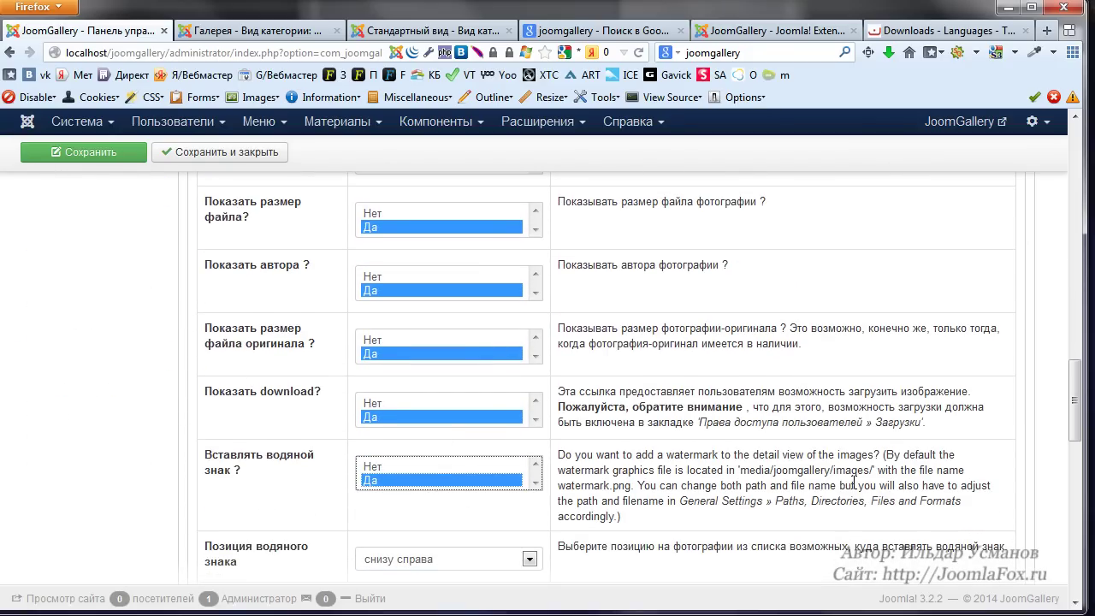
pyautogui.scroll(20, 854, 483)
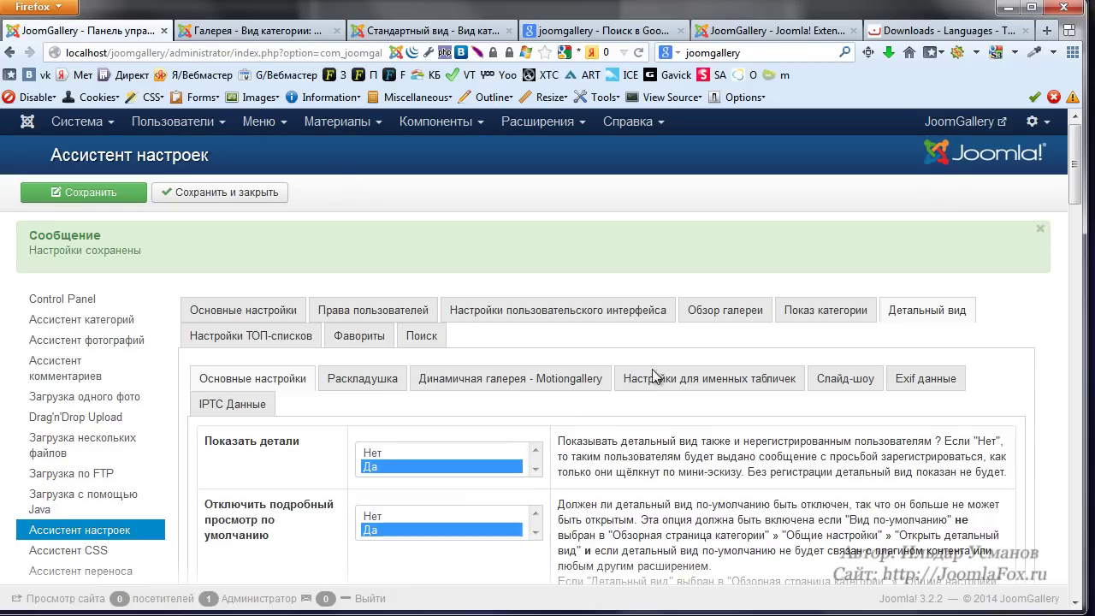
pyautogui.click(133, 194)
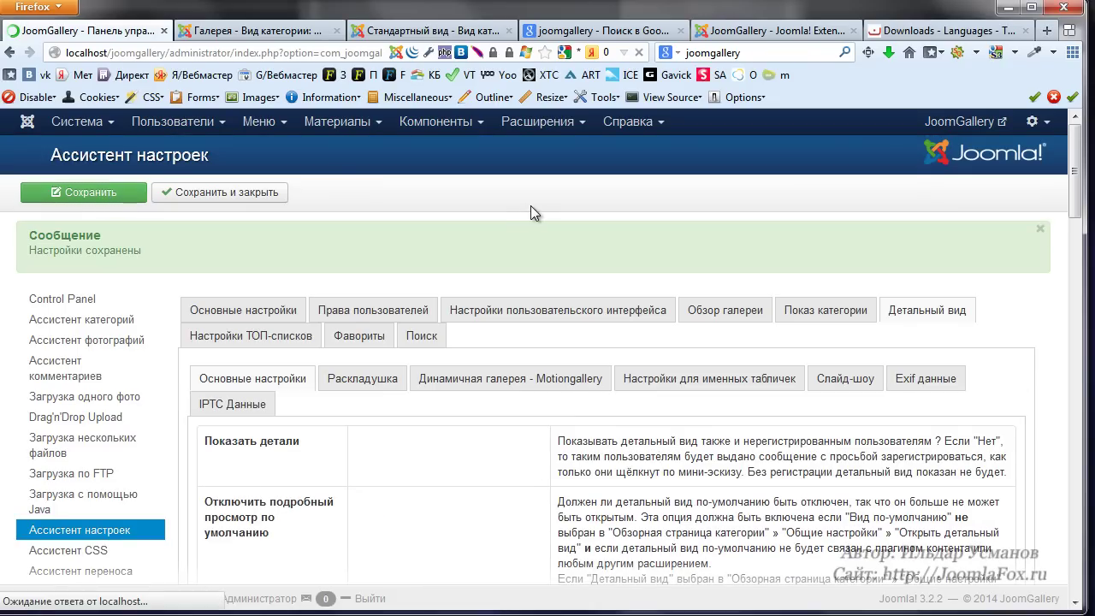
# - Reload the public page of the photo Луна_1 and check the photo for the watermark
pyautogui.hotkey('ctrl', 'Tab')
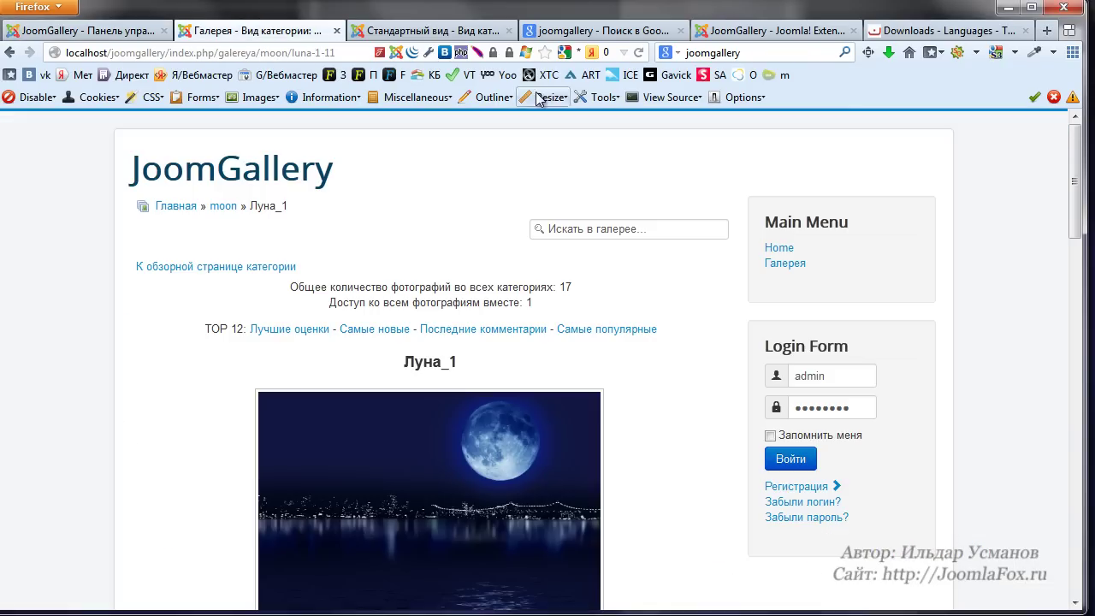
pyautogui.click(639, 52)
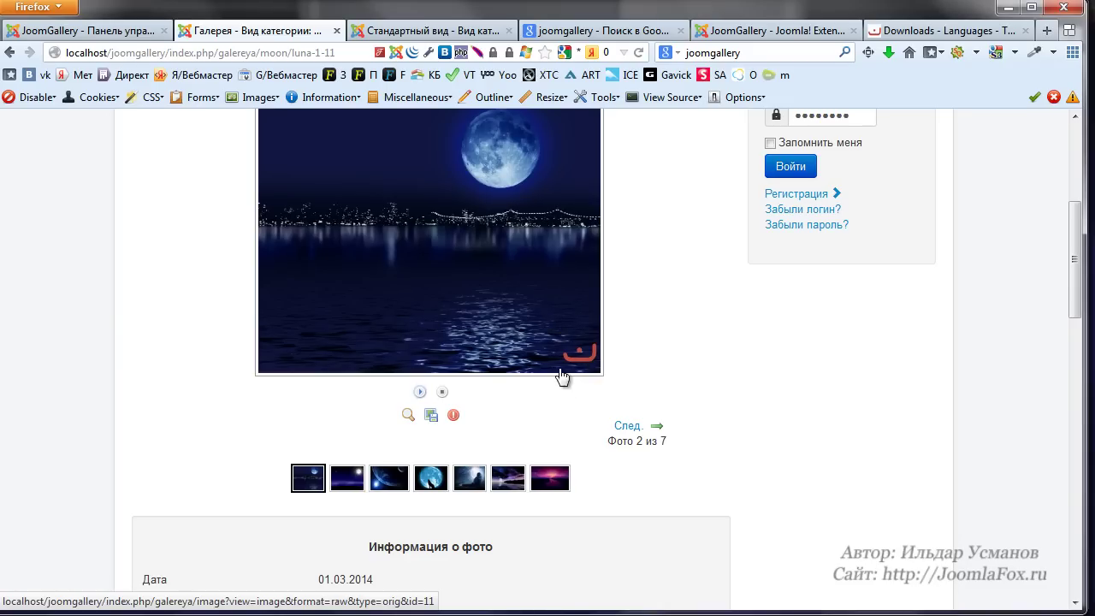
pyautogui.scroll(-4, 624, 360)
pyautogui.scroll(6, 635, 360)
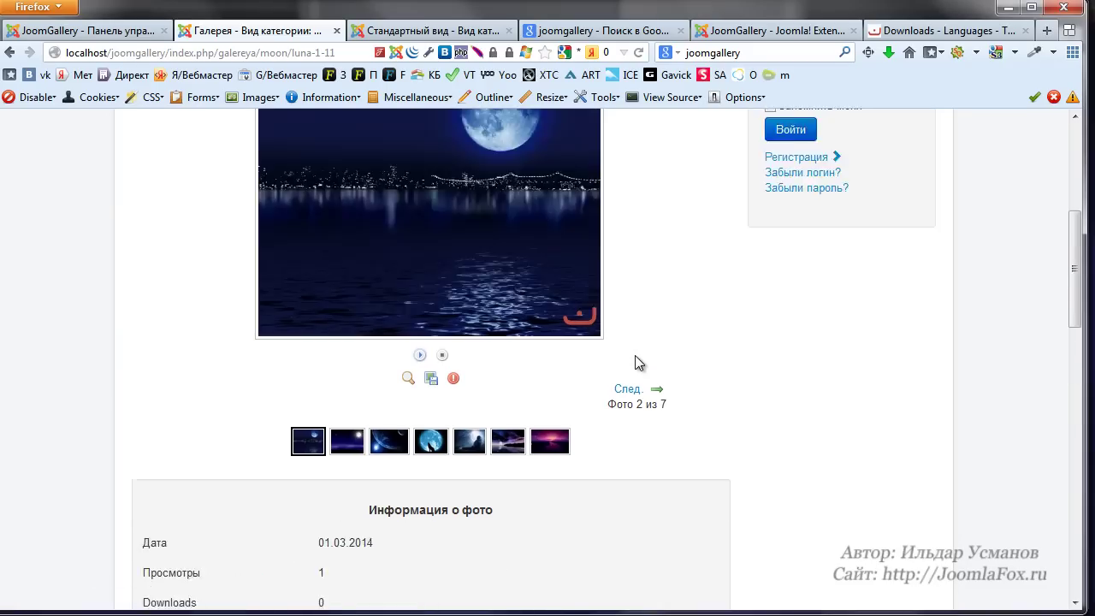
# - In the configuration manager's basic settings, open Пути и каталоги and examine the watermark path and watermark file name fields
pyautogui.click(392, 37)
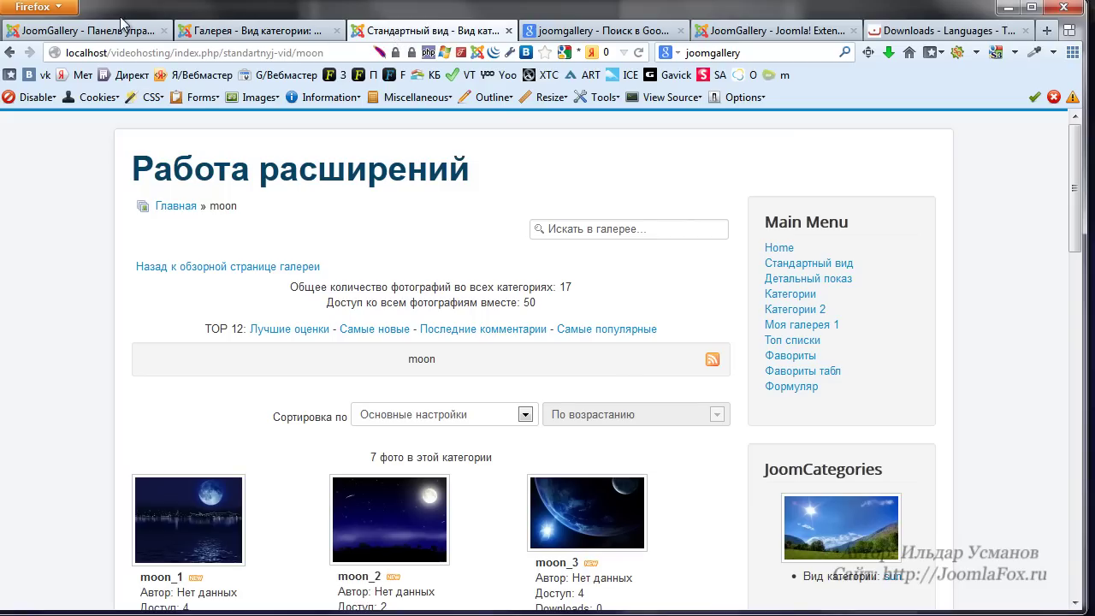
pyautogui.click(114, 30)
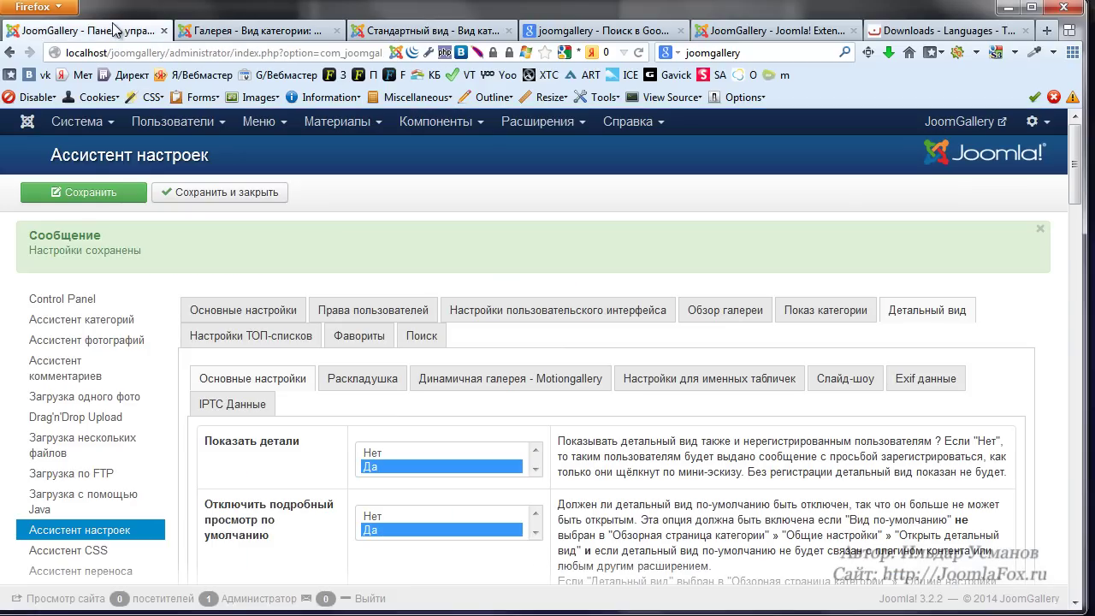
pyautogui.click(229, 315)
pyautogui.scroll(-3, 601, 358)
pyautogui.scroll(3, 601, 358)
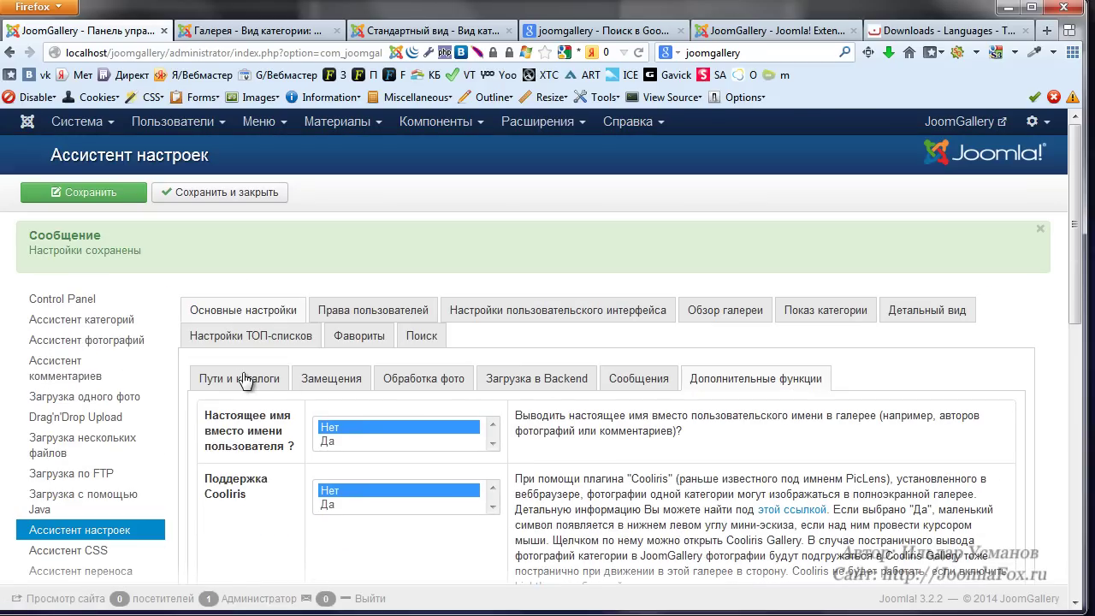
pyautogui.click(238, 378)
pyautogui.scroll(-8, 637, 377)
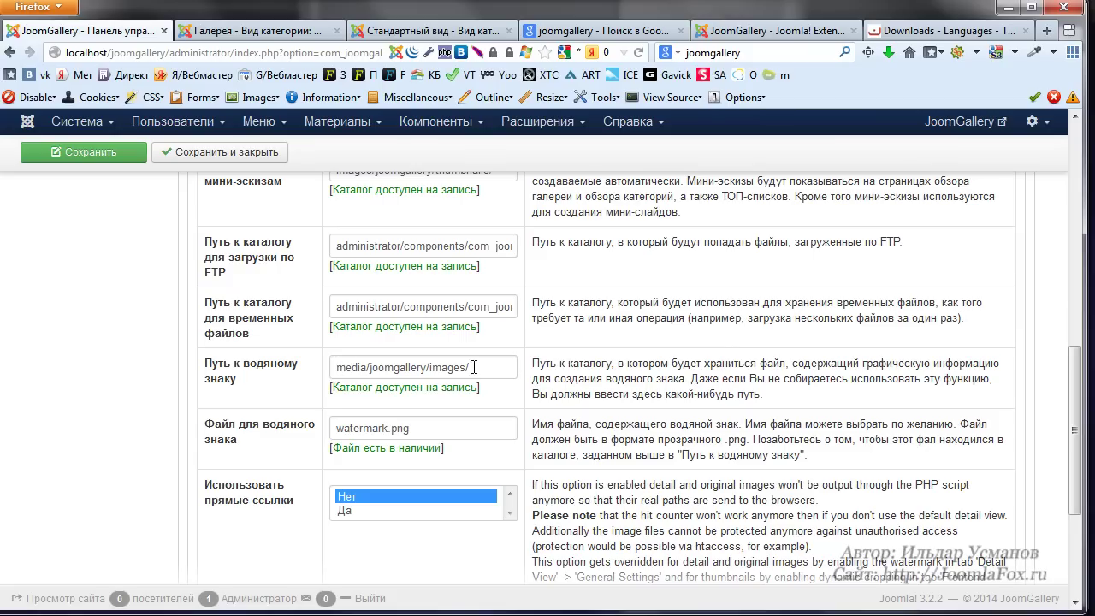
pyautogui.tripleClick(412, 367)
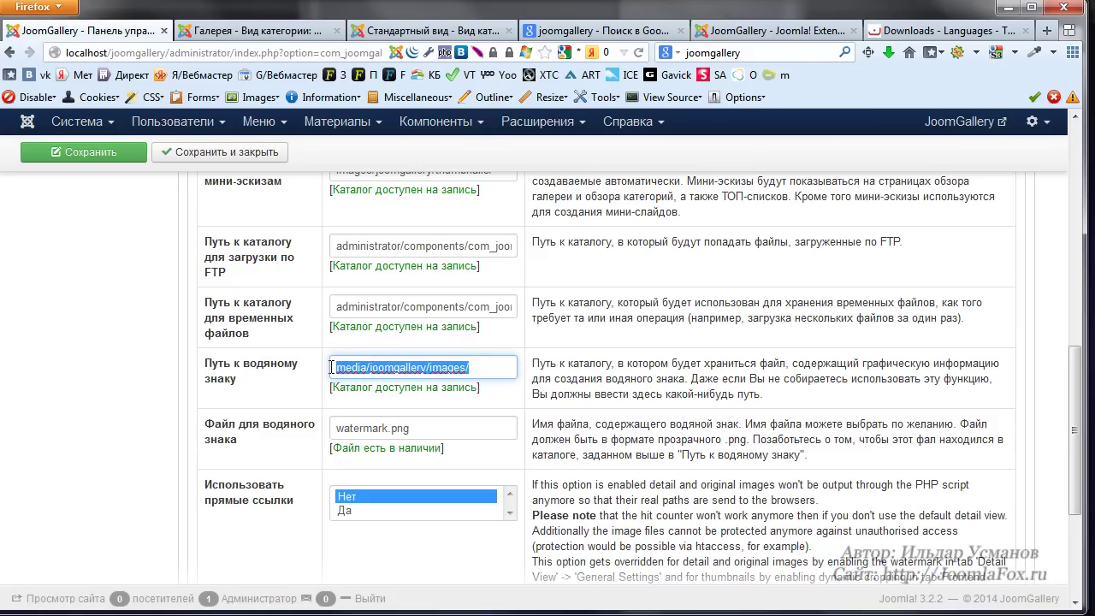
pyautogui.click(492, 367)
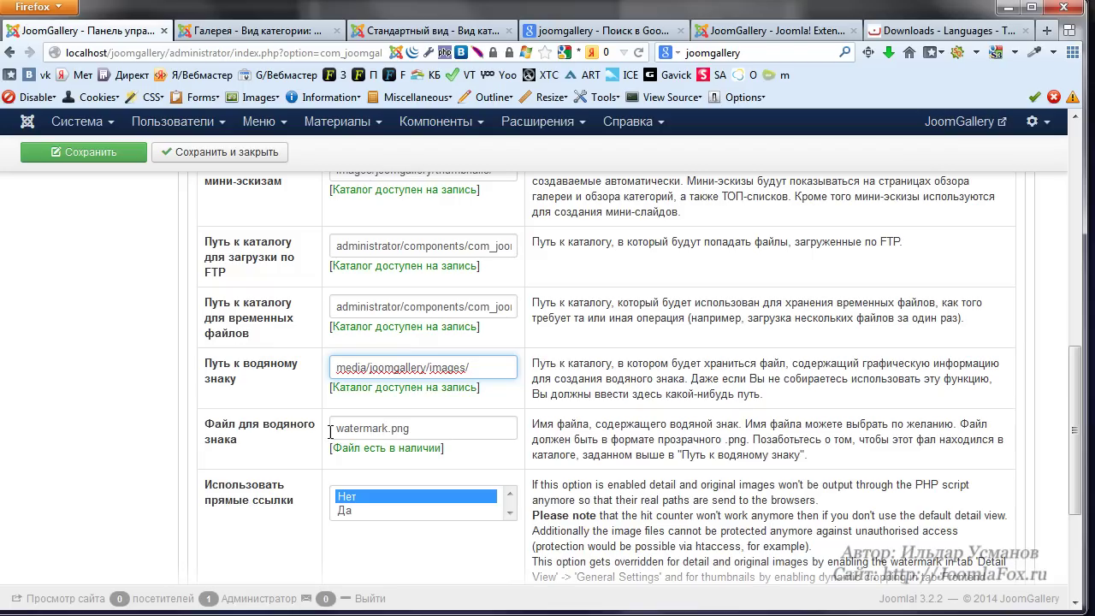
pyautogui.moveTo(387, 428); pyautogui.dragTo(324, 423)
pyautogui.click(485, 366)
pyautogui.doubleClick(389, 428)
pyautogui.click(390, 428)
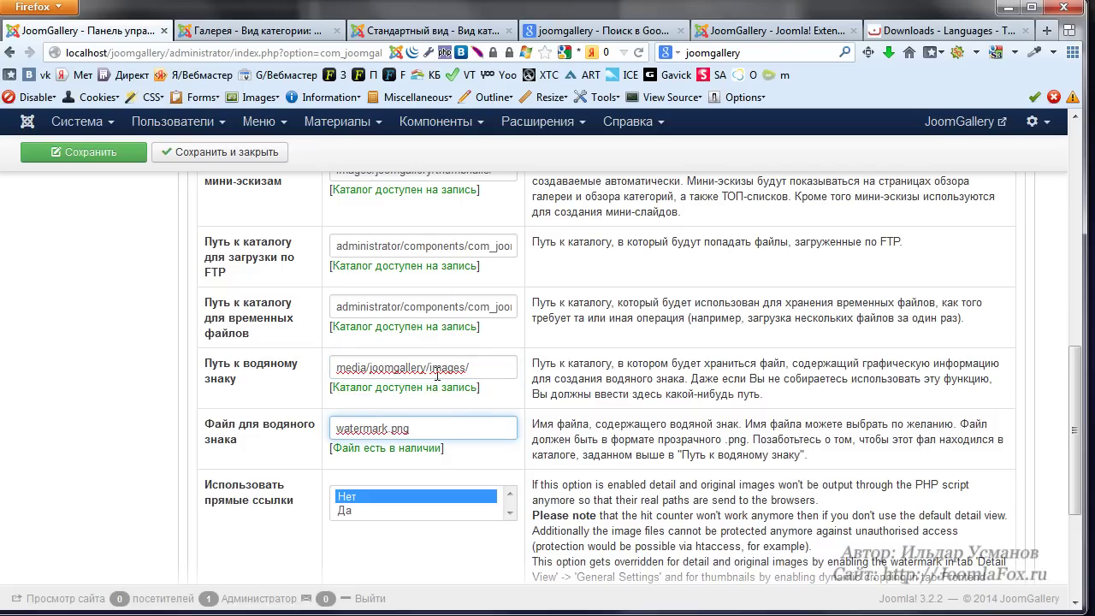
# - On the public site, enlarge the photo Луна_1, inspect its watermark and close the enlarged view
pyautogui.click(228, 34)
pyautogui.scroll(-2, 556, 469)
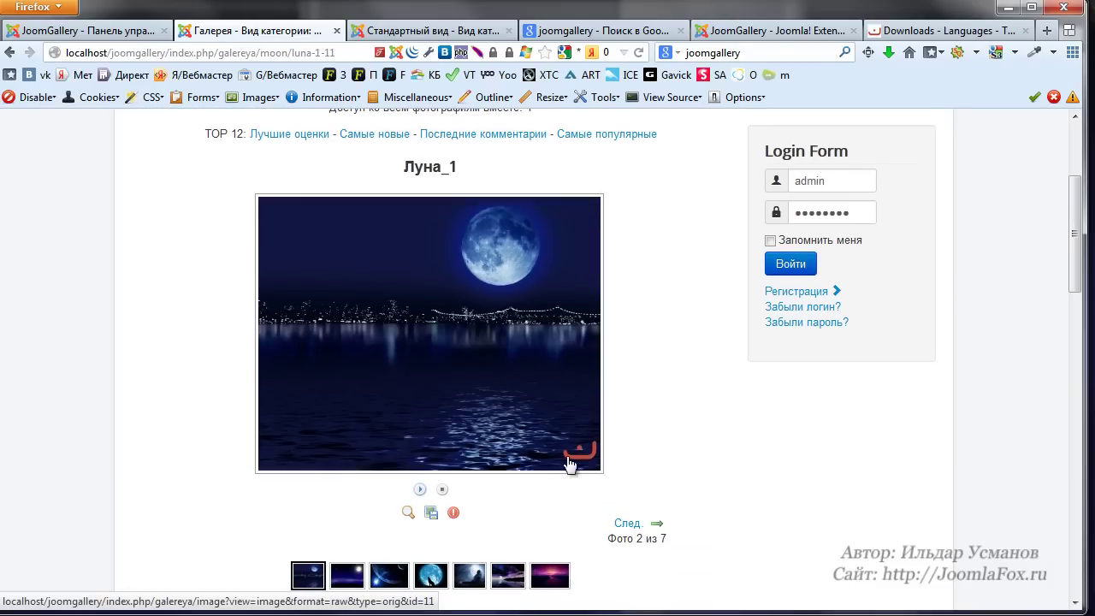
pyautogui.click(581, 454)
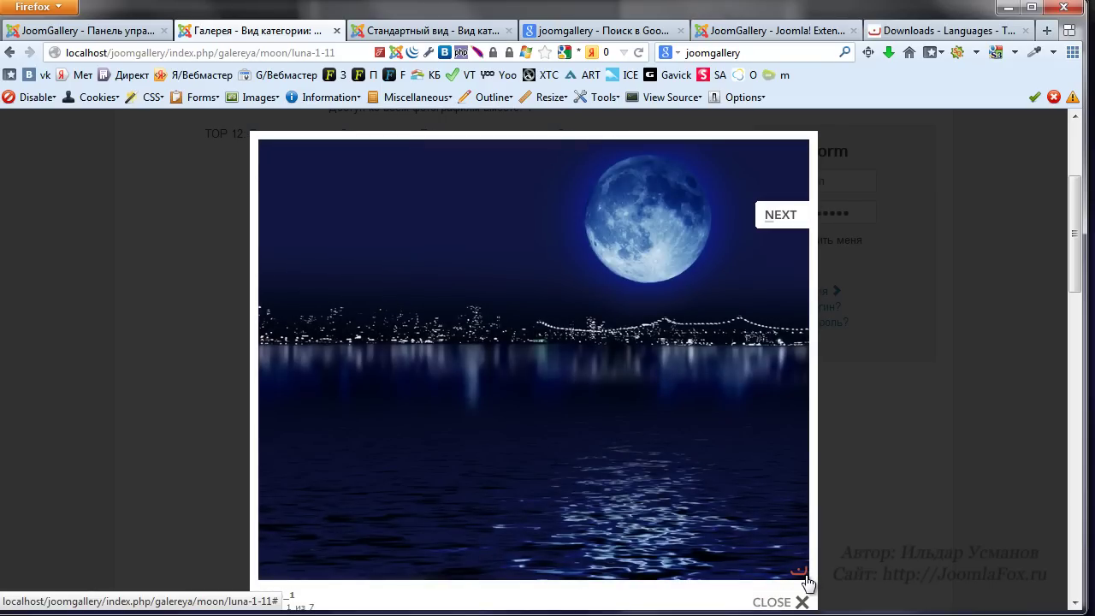
pyautogui.click(968, 233)
pyautogui.scroll(3, 406, 338)
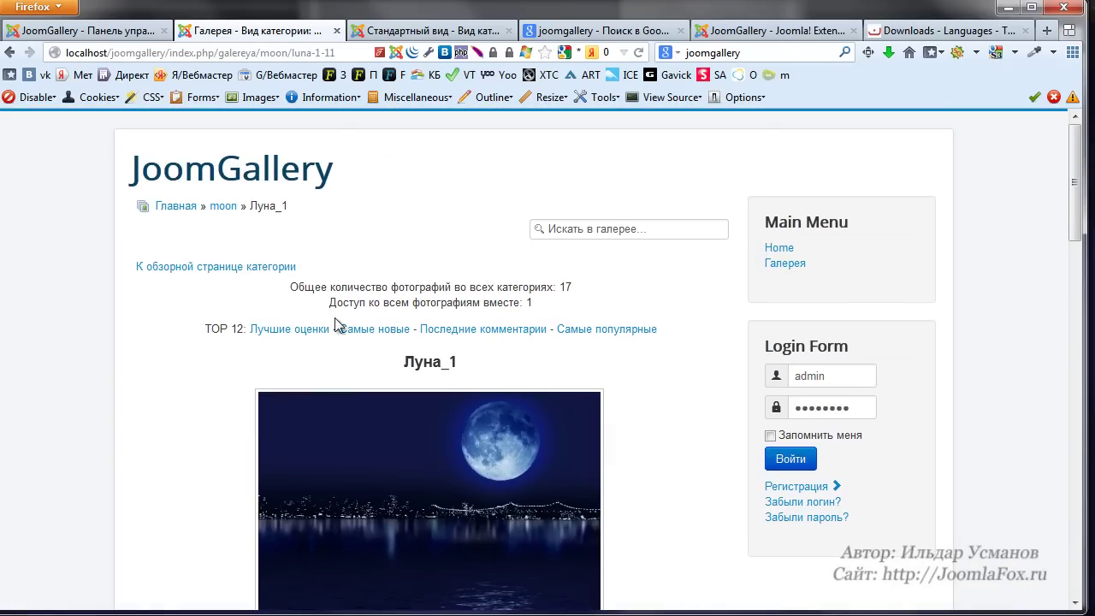
# - Return to the Joomla administration, open the items of Main Menu and start a new menu item
pyautogui.click(399, 32)
pyautogui.click(257, 33)
pyautogui.click(114, 32)
pyautogui.press('Return')
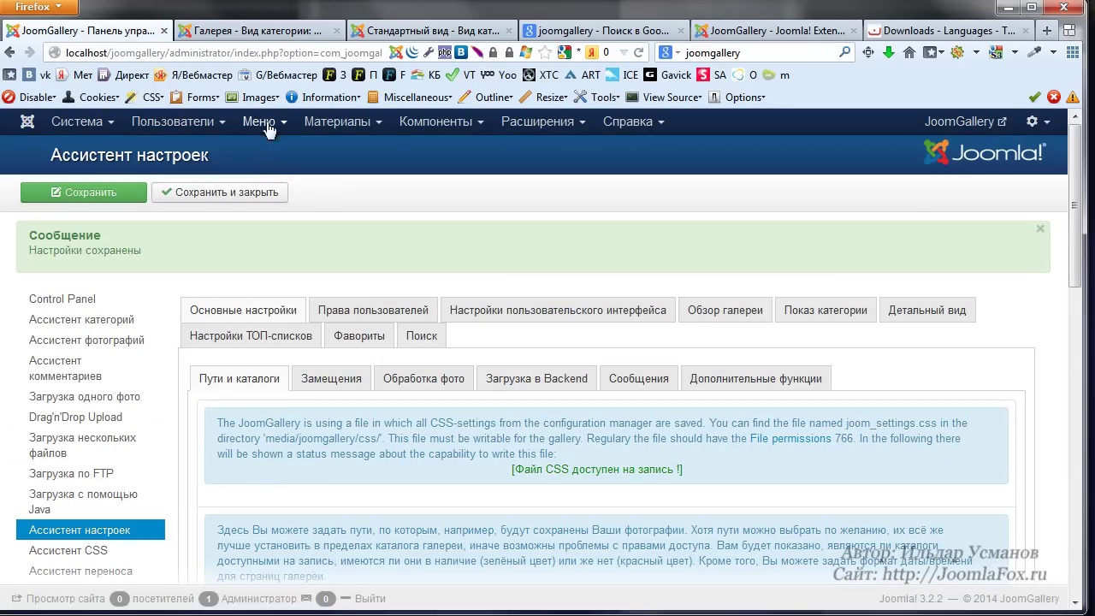
pyautogui.click(272, 131)
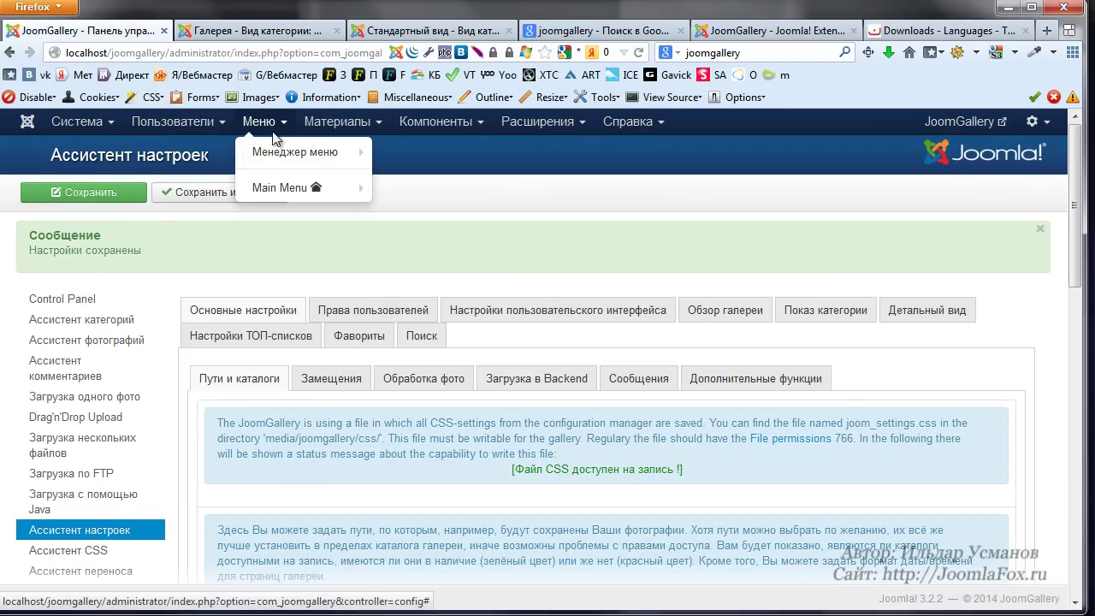
pyautogui.click(275, 189)
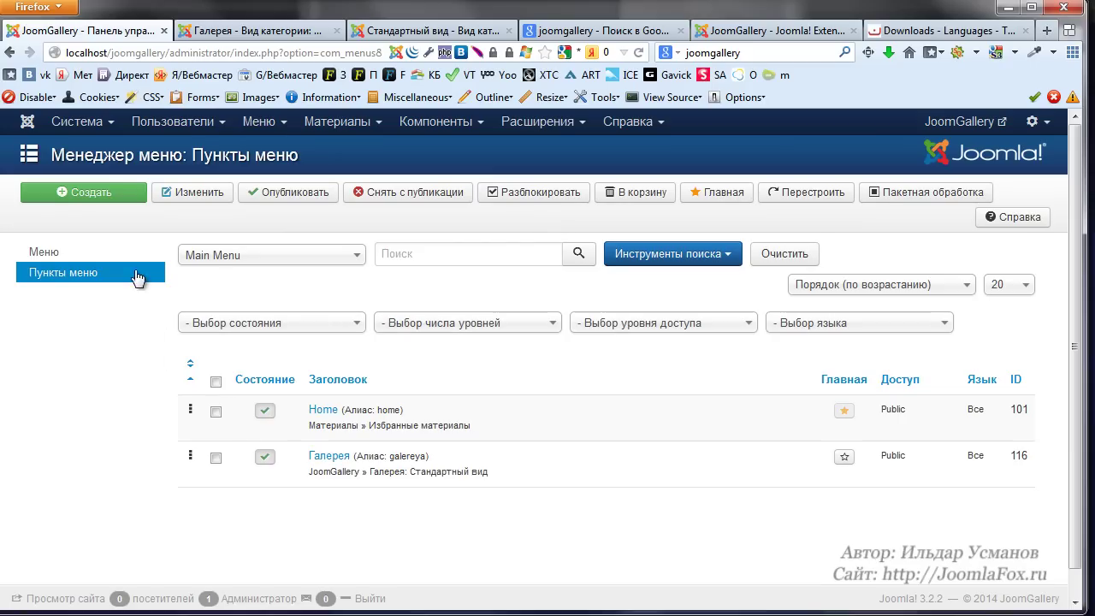
pyautogui.click(93, 190)
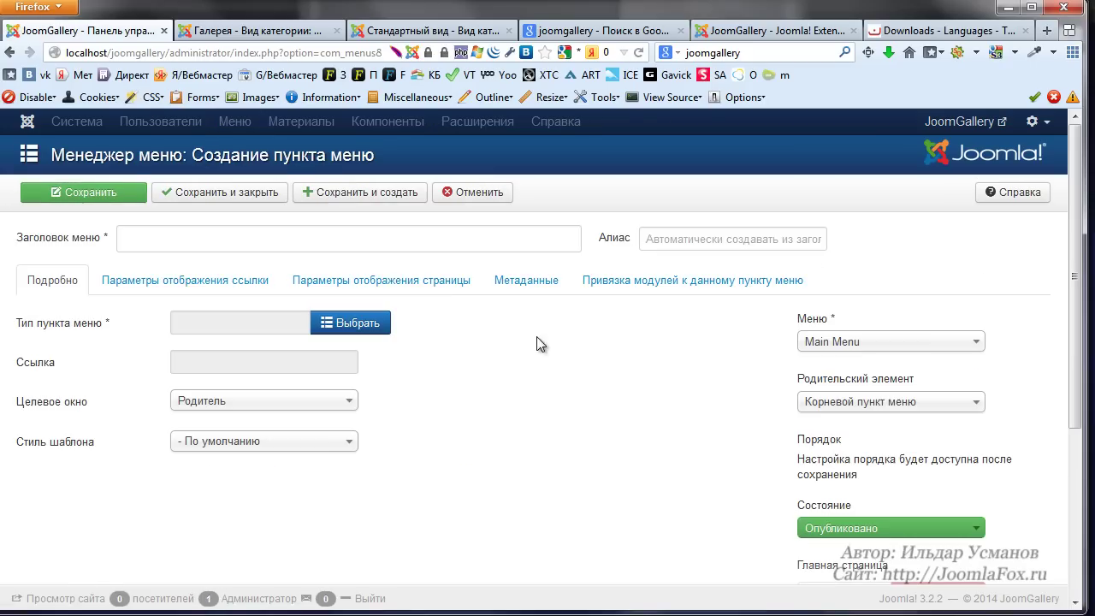
# - Open the type selection for the new menu item and expand the JoomGallery view types
pyautogui.click(351, 323)
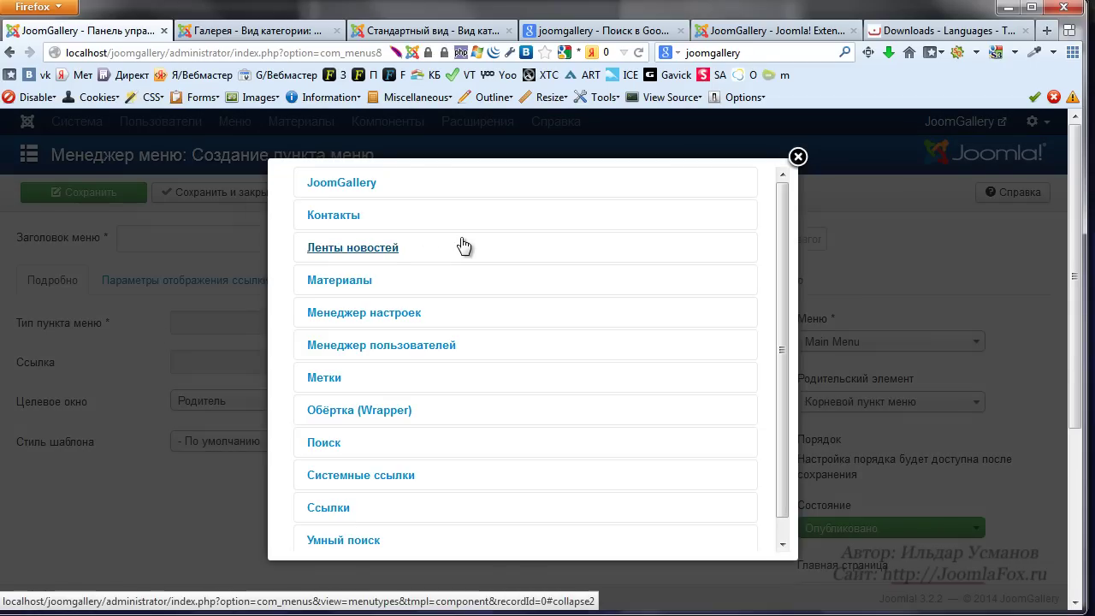
pyautogui.click(360, 182)
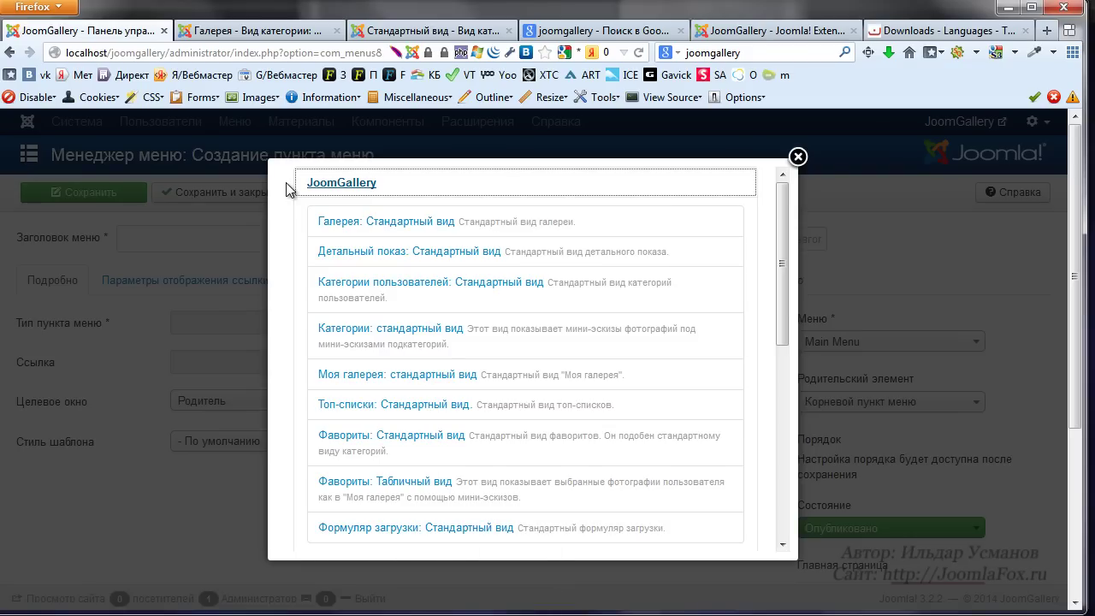
# - In the browser tab showing the gallery photo, load localhost/videohosting and view its Стандартный вид page
pyautogui.click(247, 32)
pyautogui.write('lo')
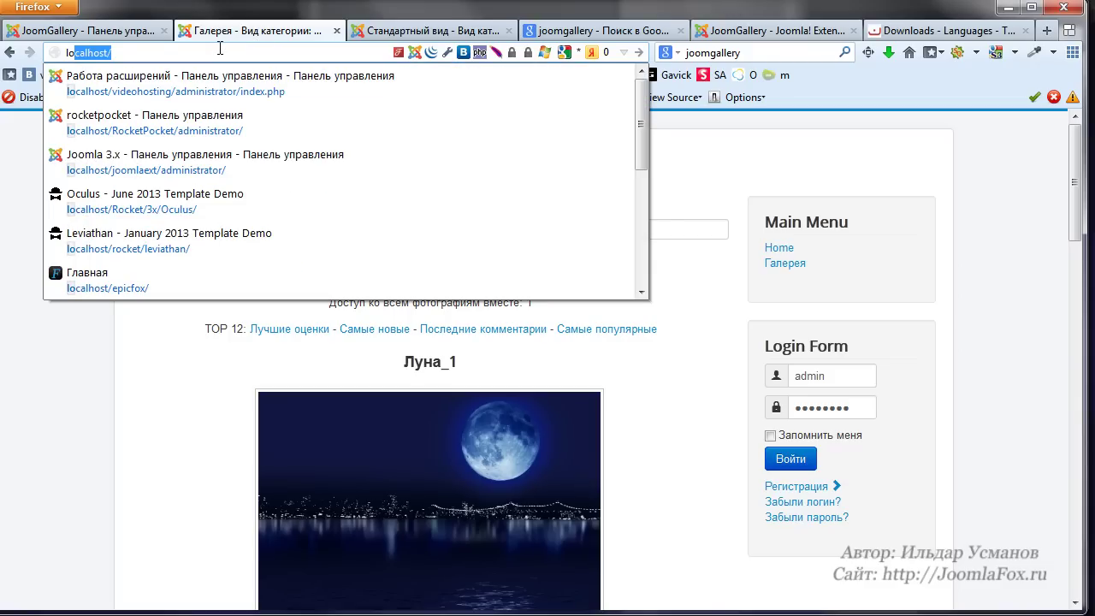
pyautogui.write('calhost/j')
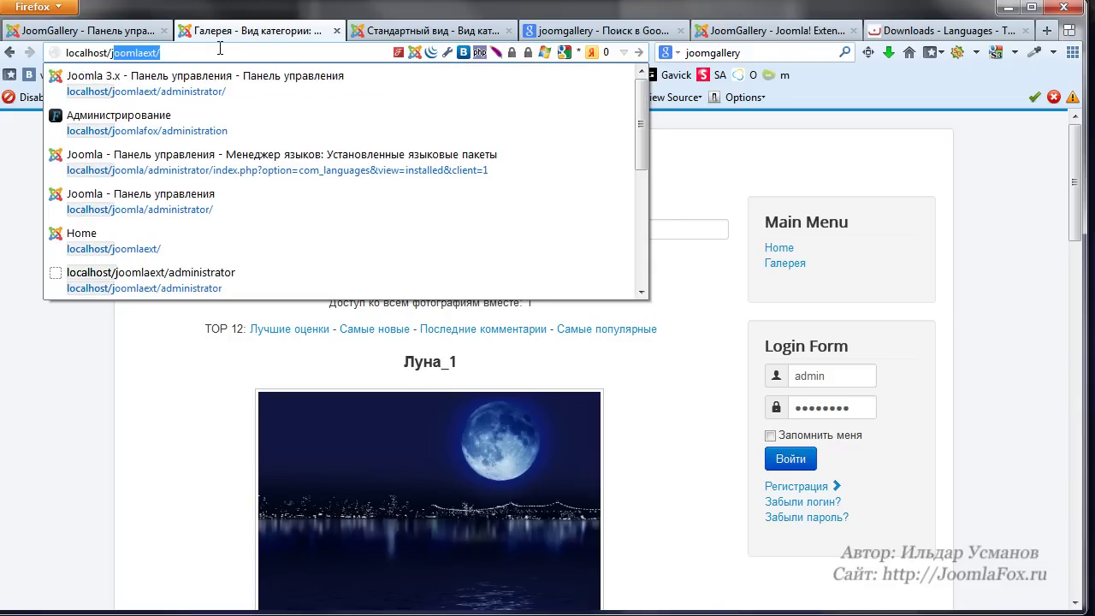
pyautogui.press('BackSpace')
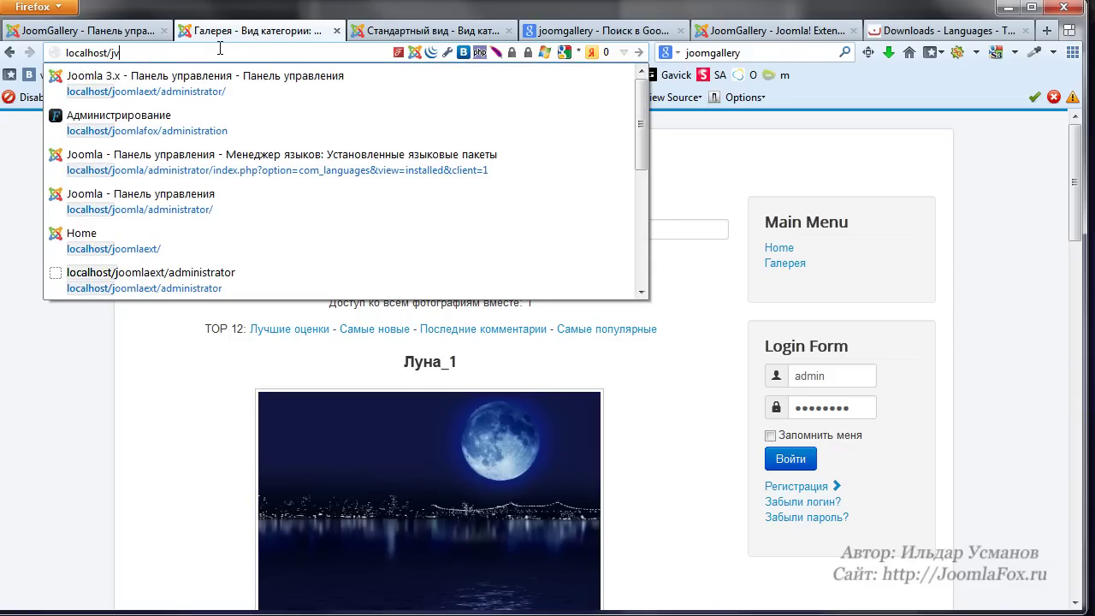
pyautogui.press('BackSpace')
pyautogui.write('v')
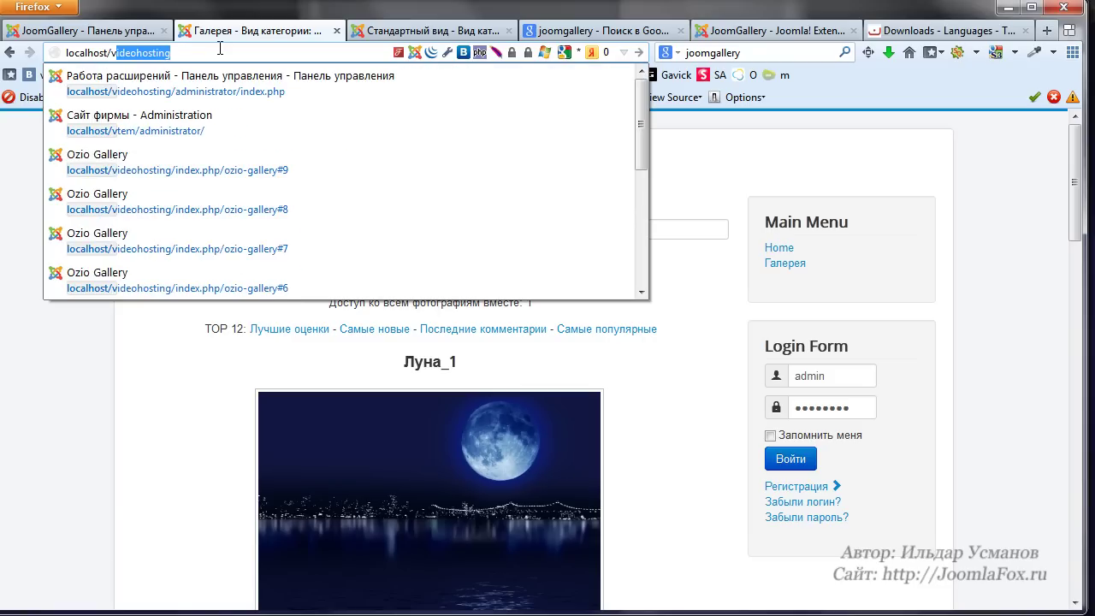
pyautogui.press('Return')
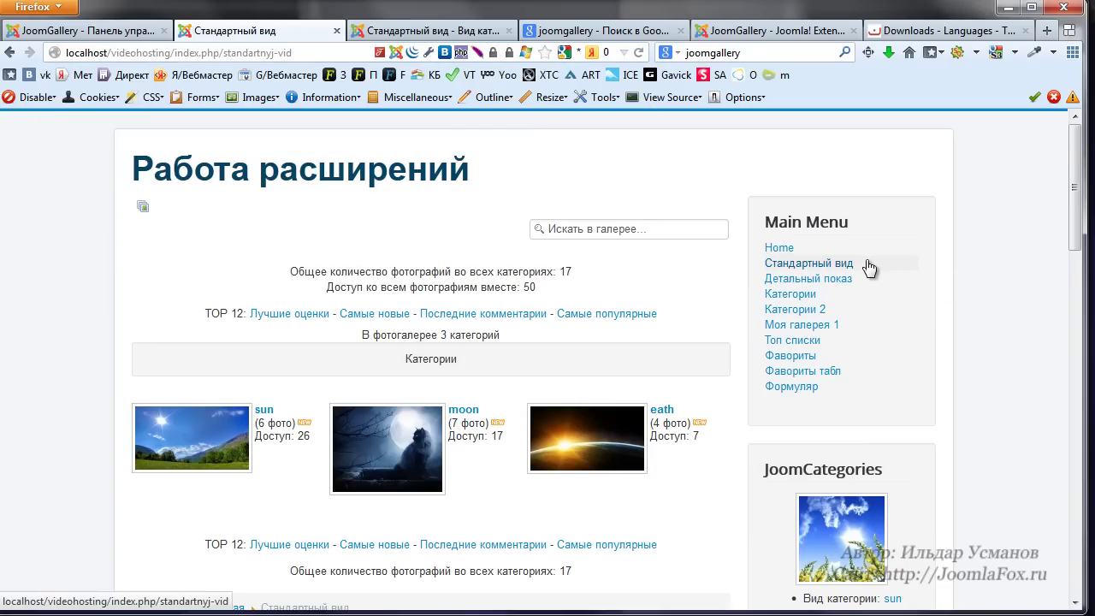
# - In the browser tab showing the moon category, replace the site address with localhost/joomgallery and load it
pyautogui.click(411, 31)
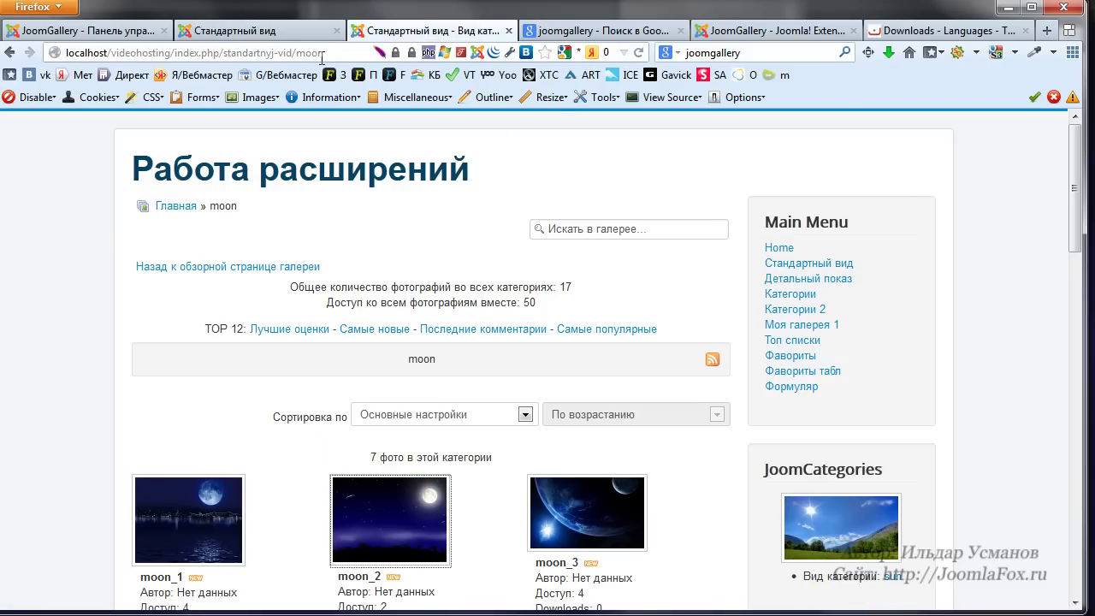
pyautogui.click(322, 53)
pyautogui.click(118, 53)
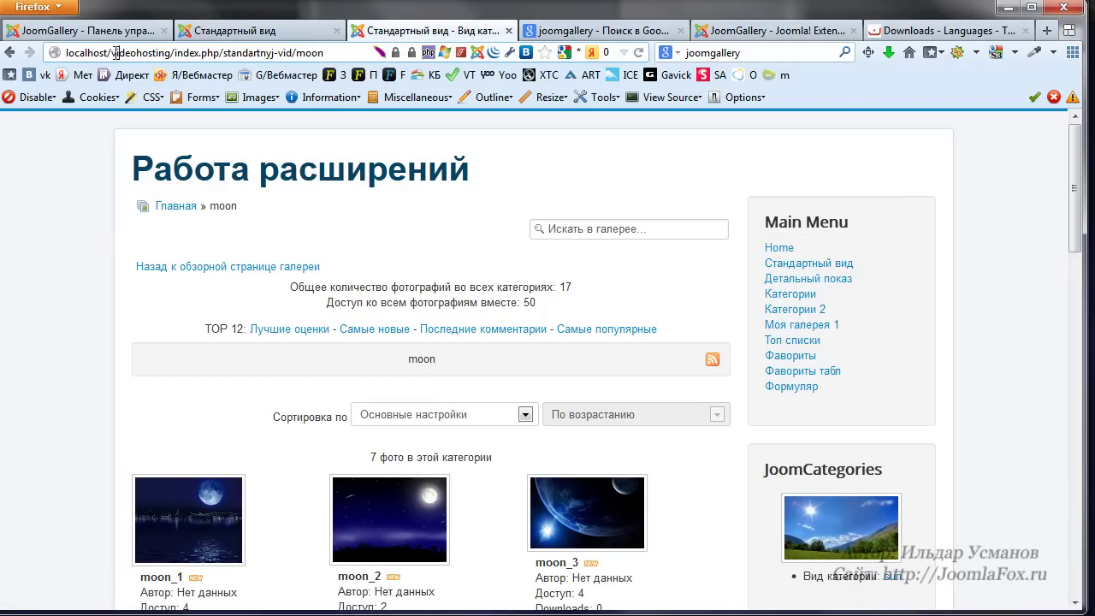
pyautogui.keyDown('shift'); pyautogui.click(344, 52); pyautogui.keyUp('shift')
pyautogui.write('j')
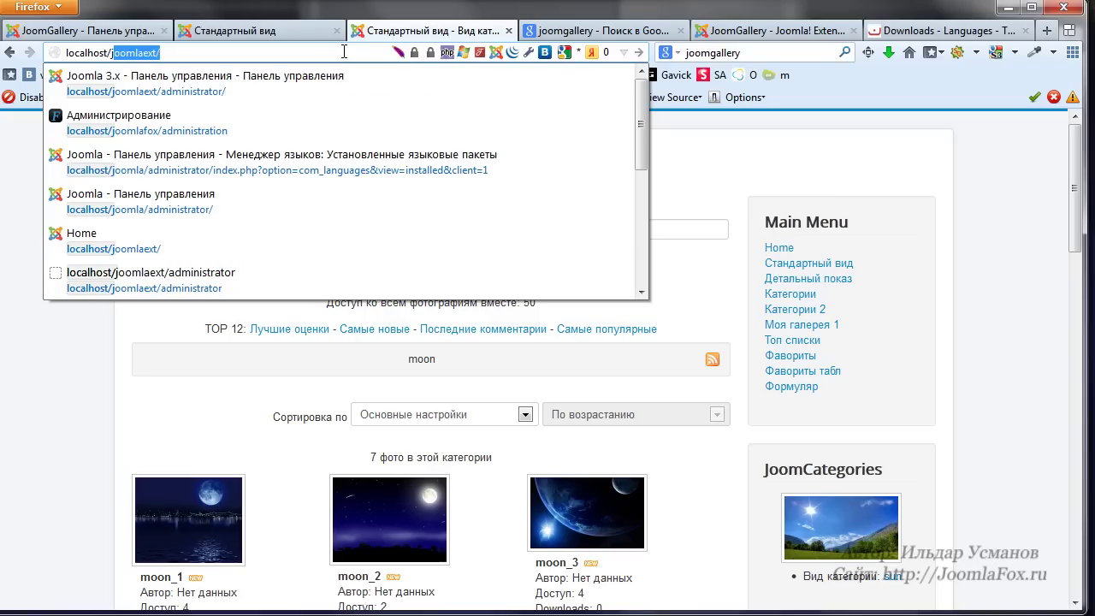
pyautogui.write('oom')
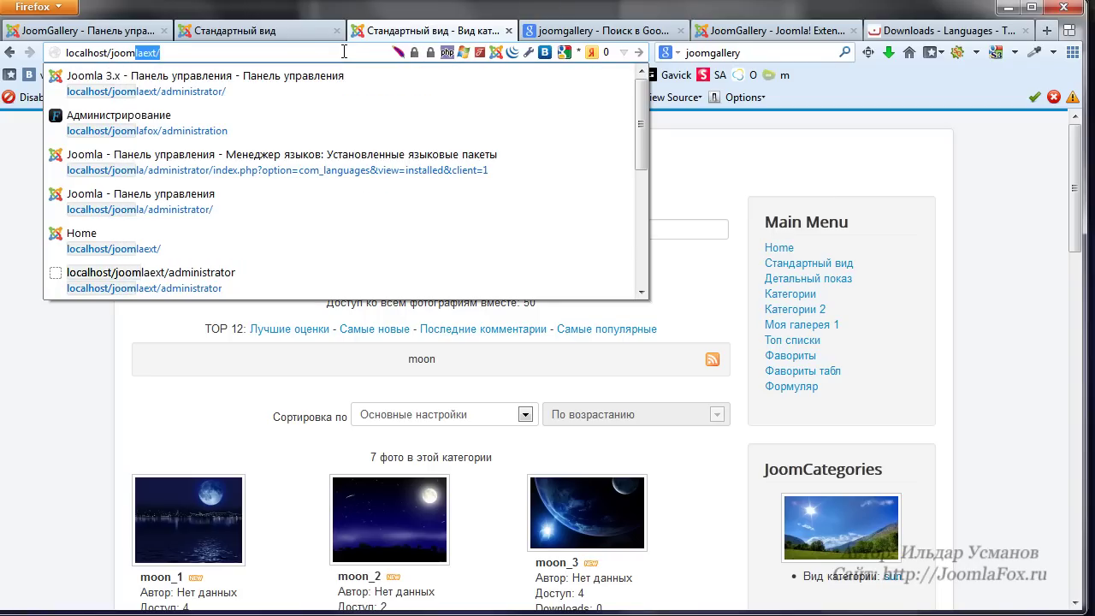
pyautogui.write('gallery')
pyautogui.press('Return')
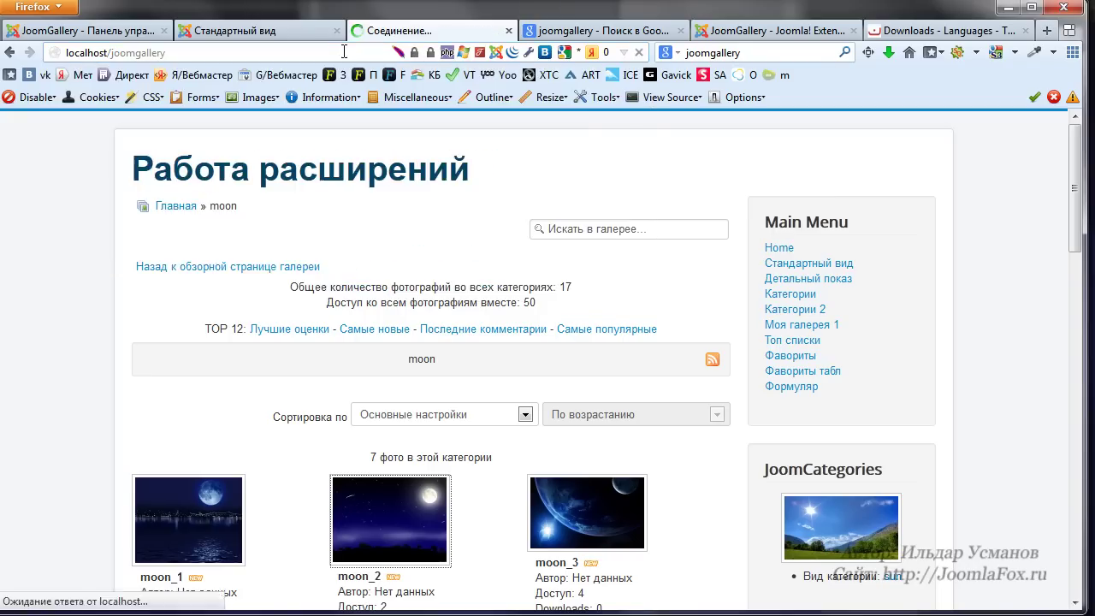
# - Open Галерея on the JoomGallery site, enter the category eath and view the photo Земля_2 with its watermark
pyautogui.click(792, 265)
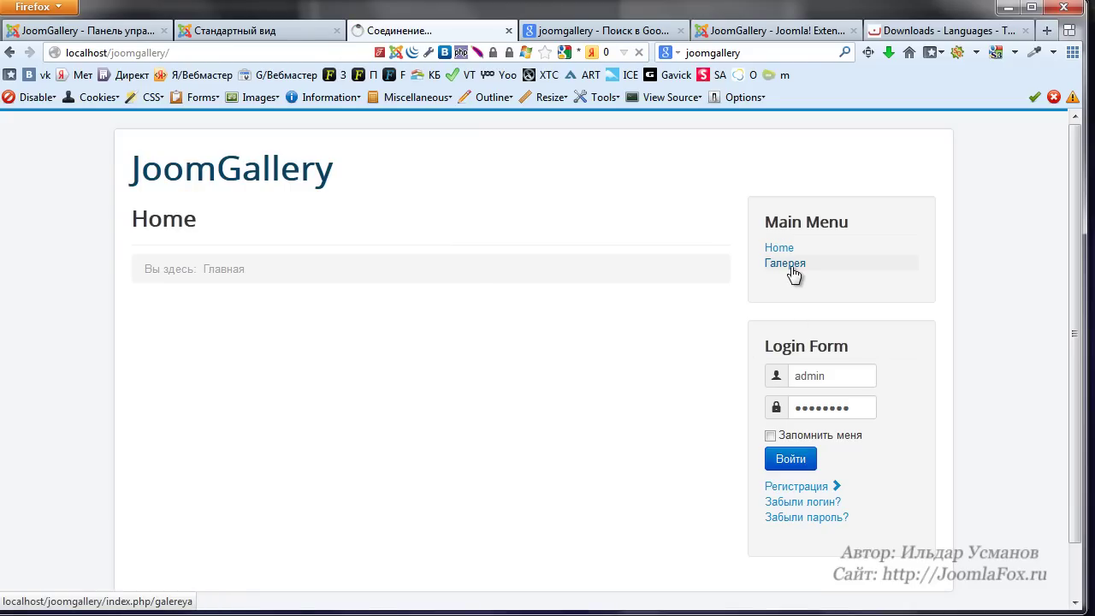
pyautogui.click(471, 432)
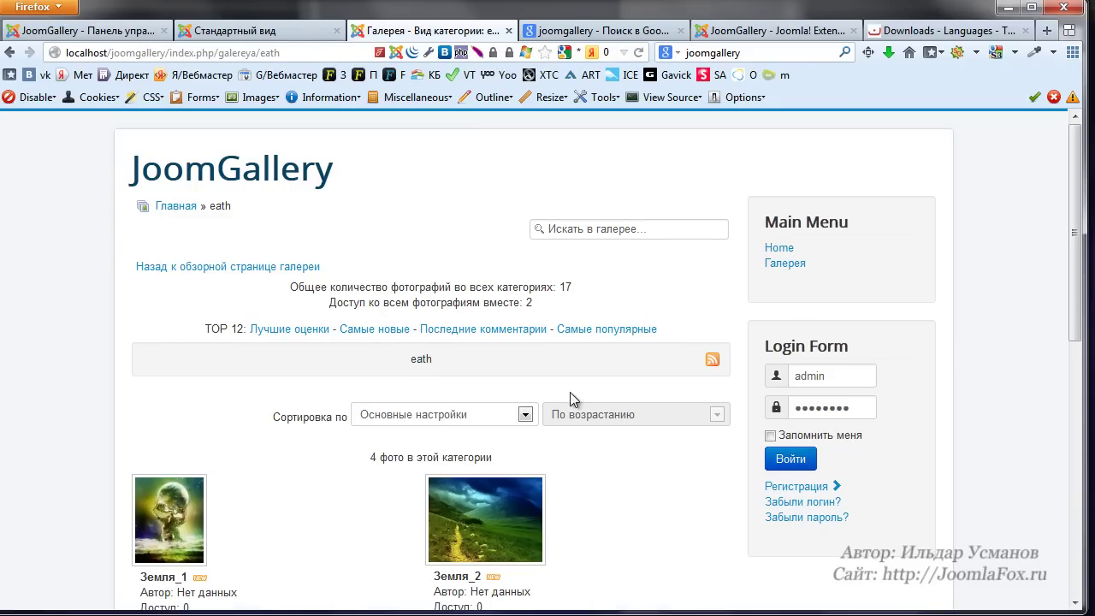
pyautogui.scroll(-5, 385, 379)
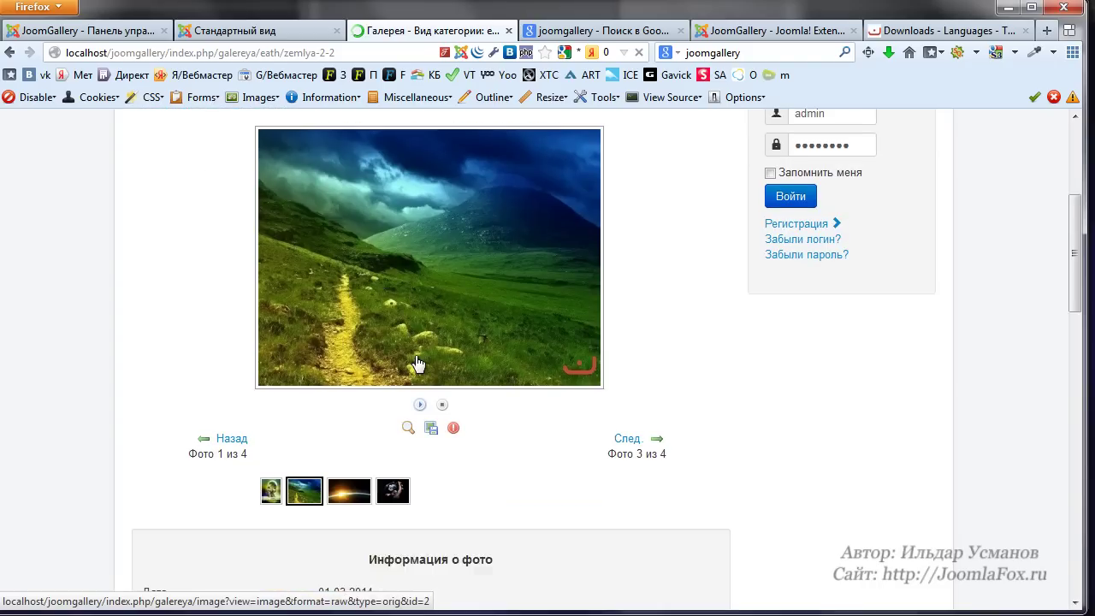
pyautogui.scroll(5, 599, 316)
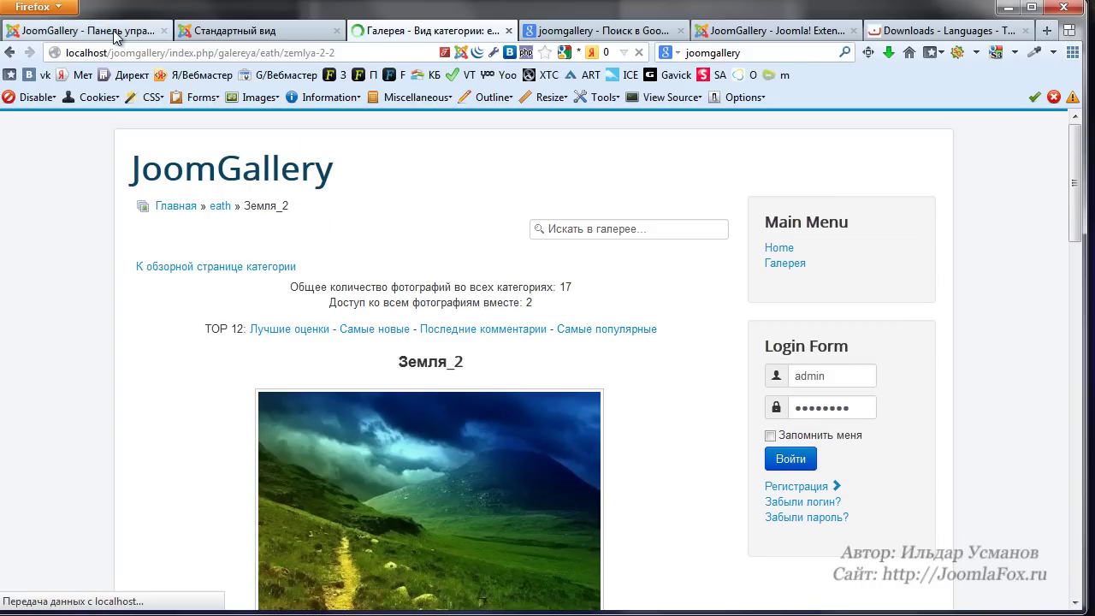
# - Return to the videohosting site and log in through its login form with the prefilled credentials
pyautogui.click(149, 36)
pyautogui.click(239, 30)
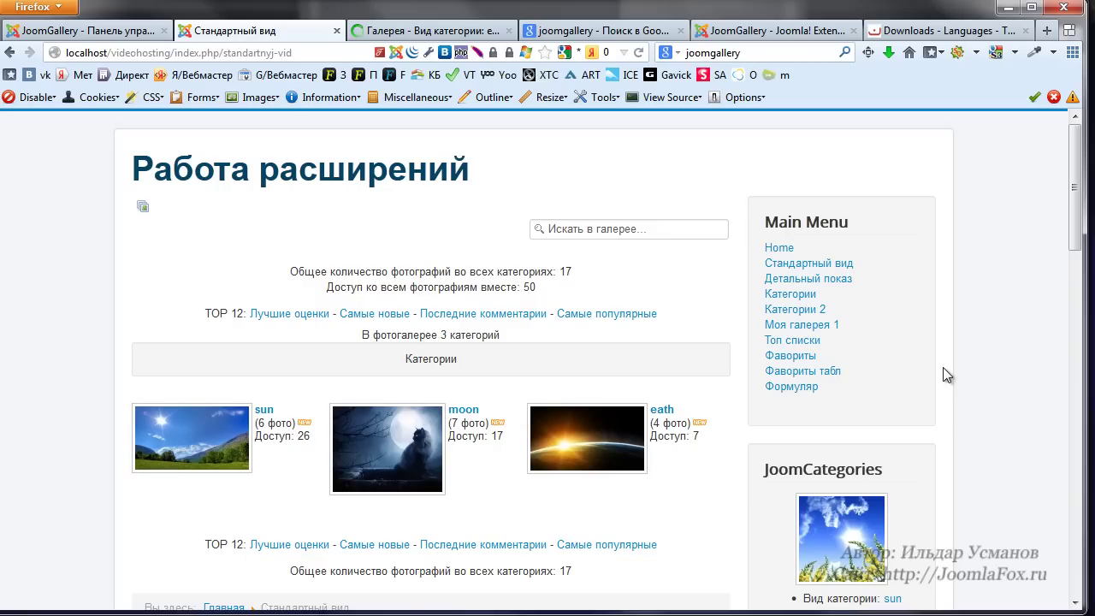
pyautogui.press('F5')
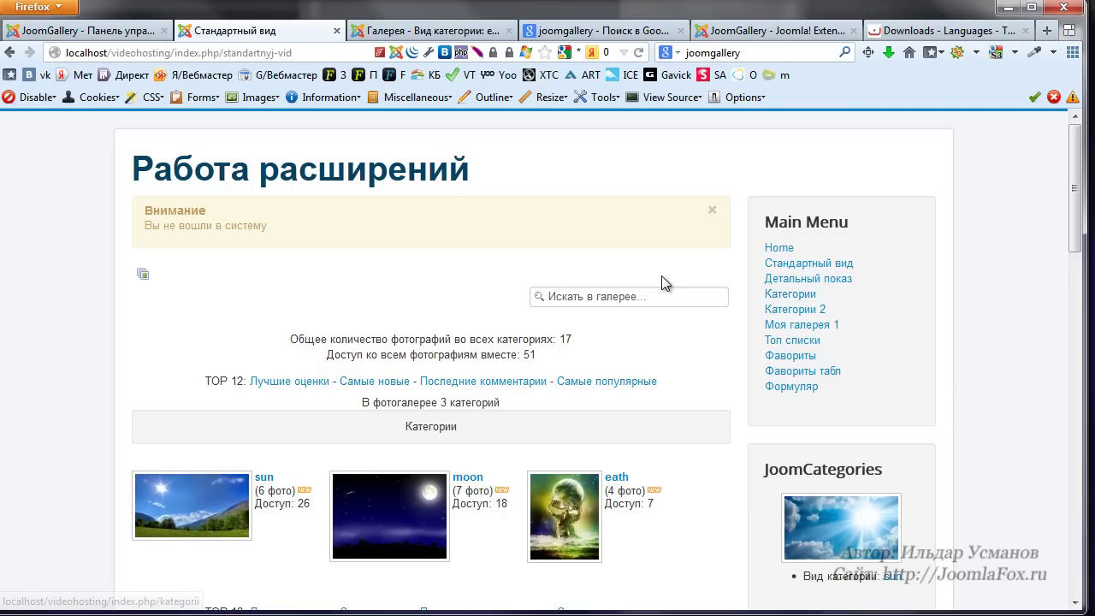
pyautogui.scroll(-6, 895, 294)
pyautogui.scroll(-7, 776, 370)
pyautogui.click(792, 406)
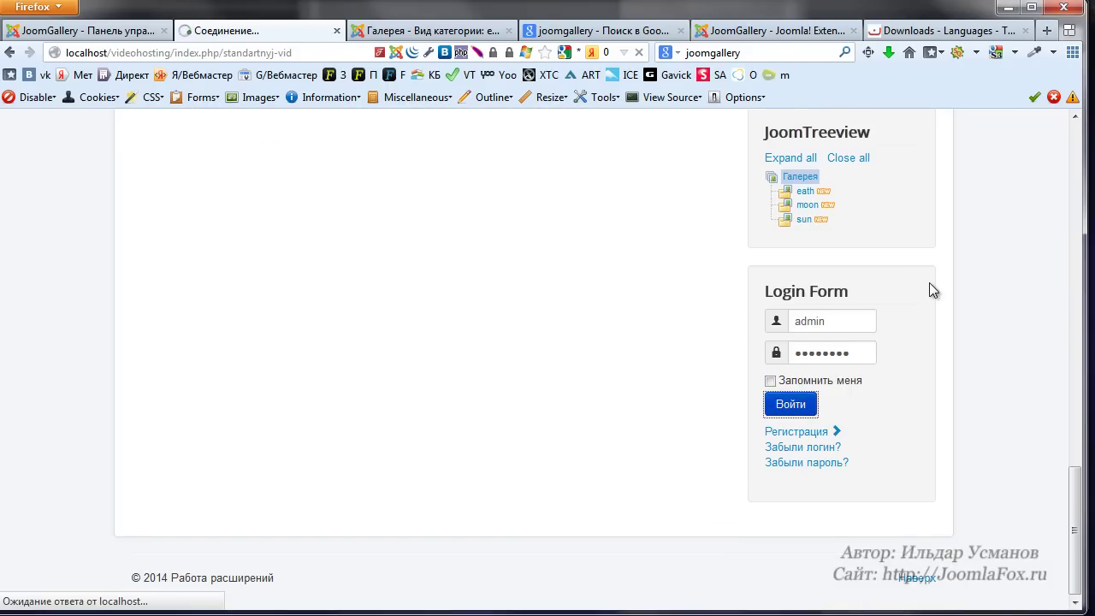
# - Open the Категории menu item and examine the user category limits and the category list
pyautogui.click(805, 297)
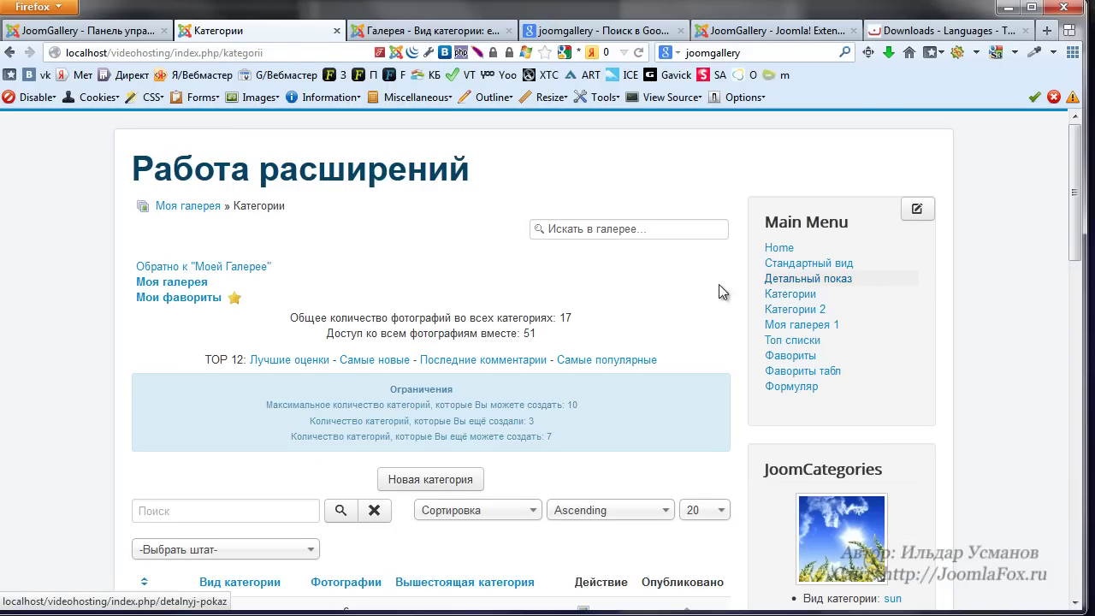
pyautogui.scroll(-3, 873, 291)
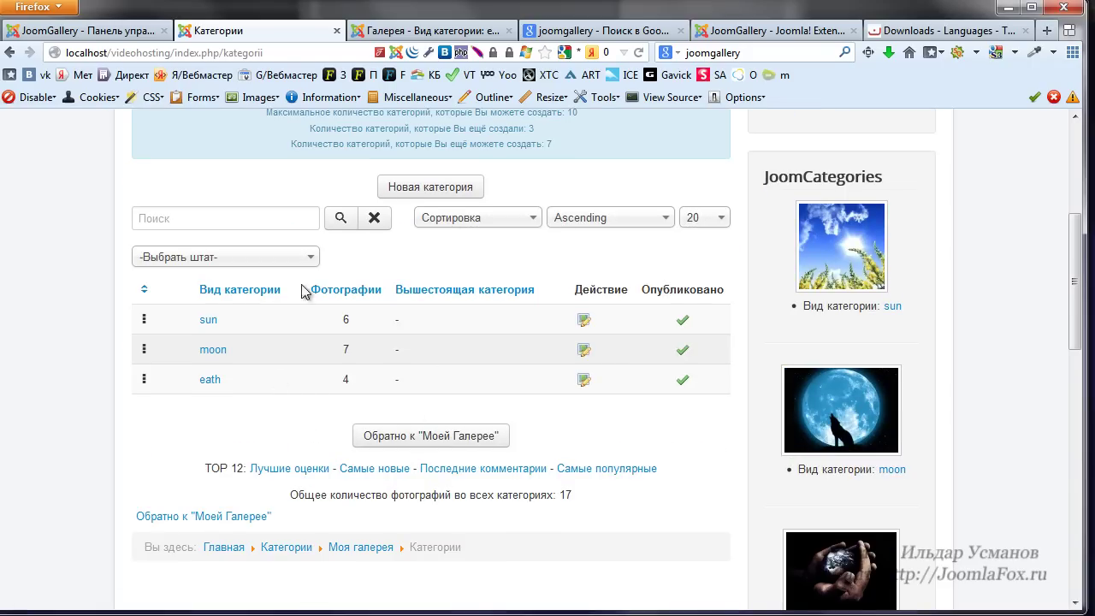
pyautogui.scroll(1, 597, 292)
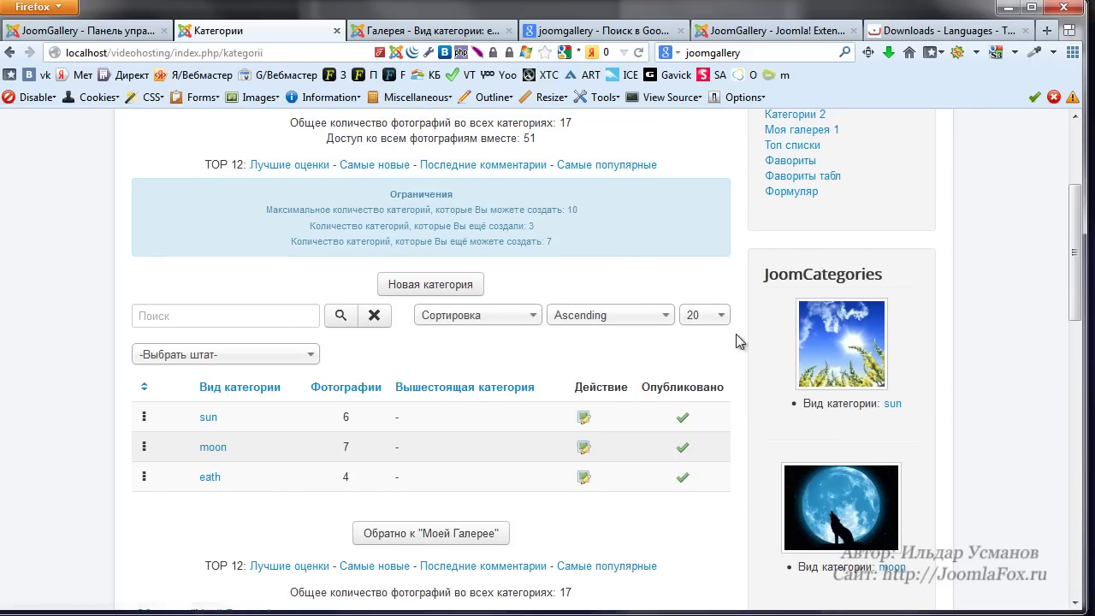
pyautogui.scroll(2, 733, 344)
# - Open Категории 2, compare it with the JoomGallery view types in the administration and look through the sun category's photos
pyautogui.click(870, 310)
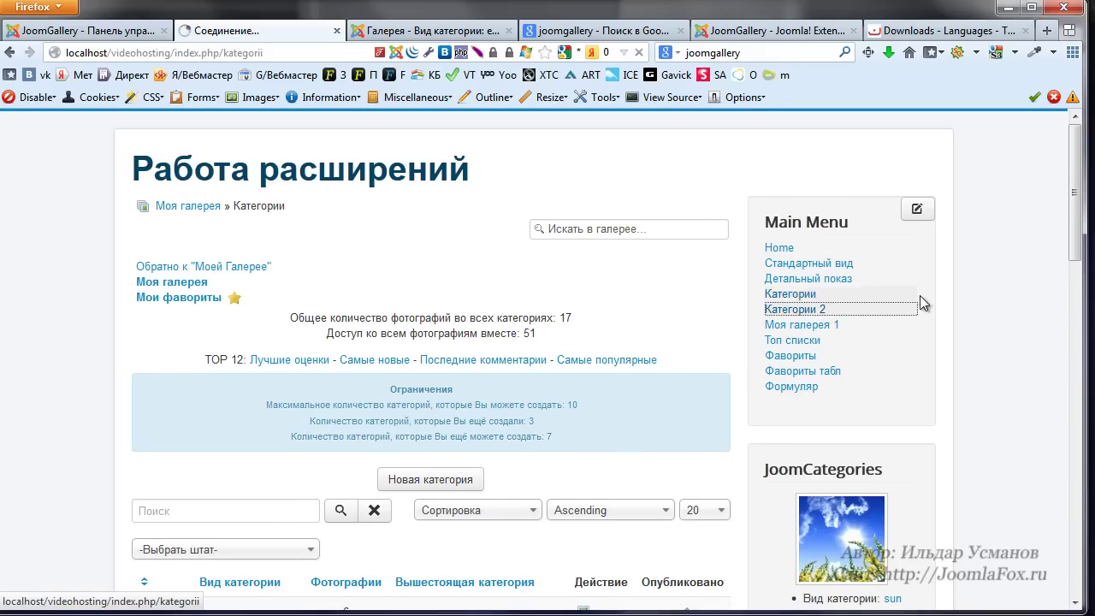
pyautogui.click(92, 32)
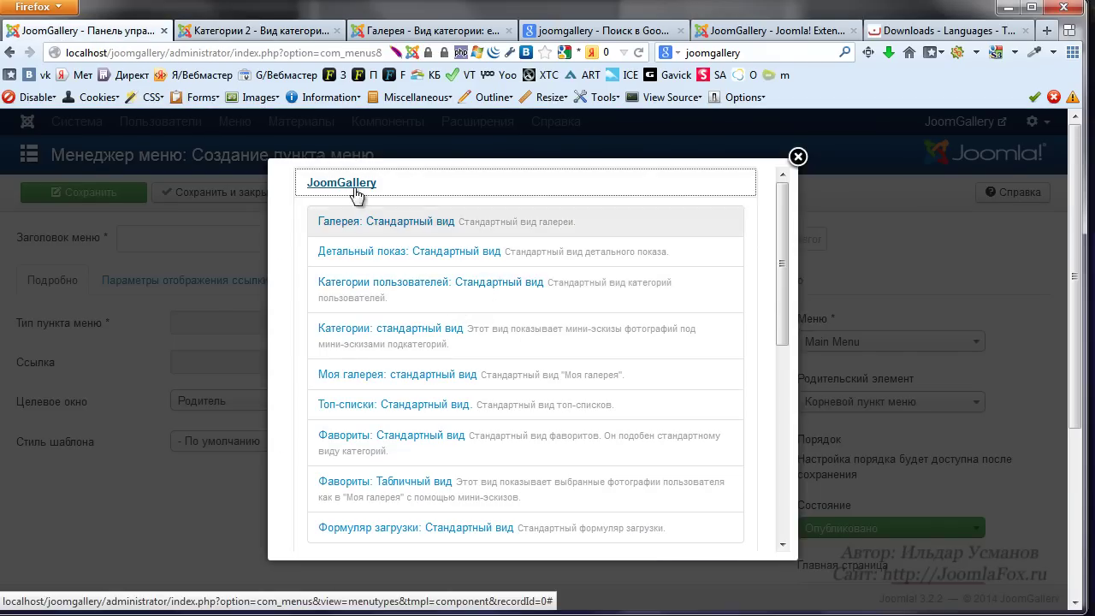
pyautogui.click(257, 31)
pyautogui.scroll(-4, 952, 317)
pyautogui.scroll(-2, 958, 312)
pyautogui.scroll(2, 648, 386)
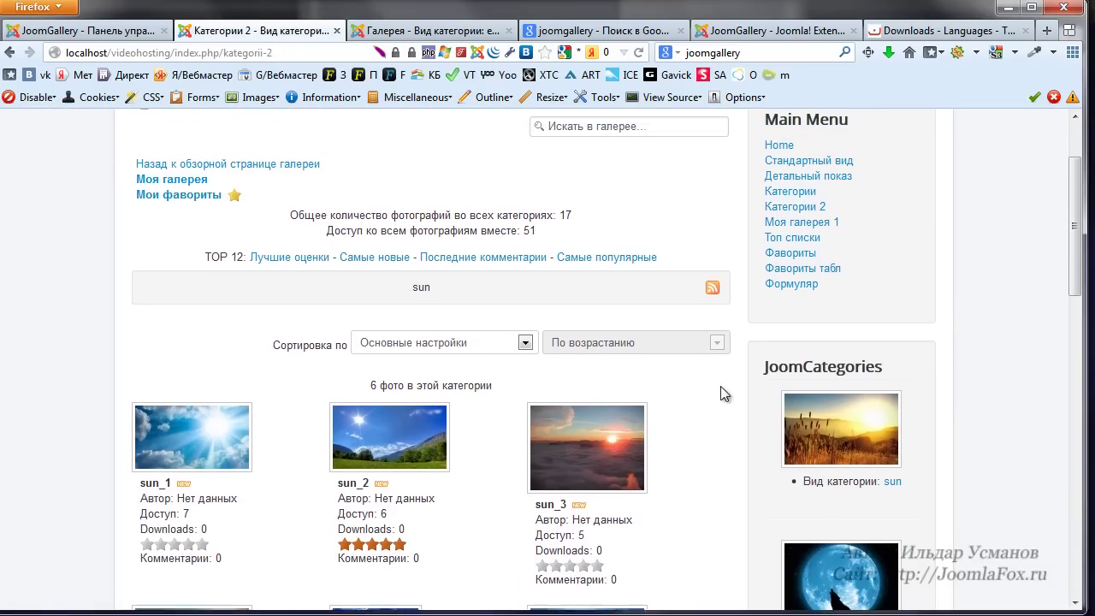
pyautogui.click(883, 212)
pyautogui.scroll(-10, 489, 264)
pyautogui.scroll(5, 501, 274)
pyautogui.scroll(5, 411, 371)
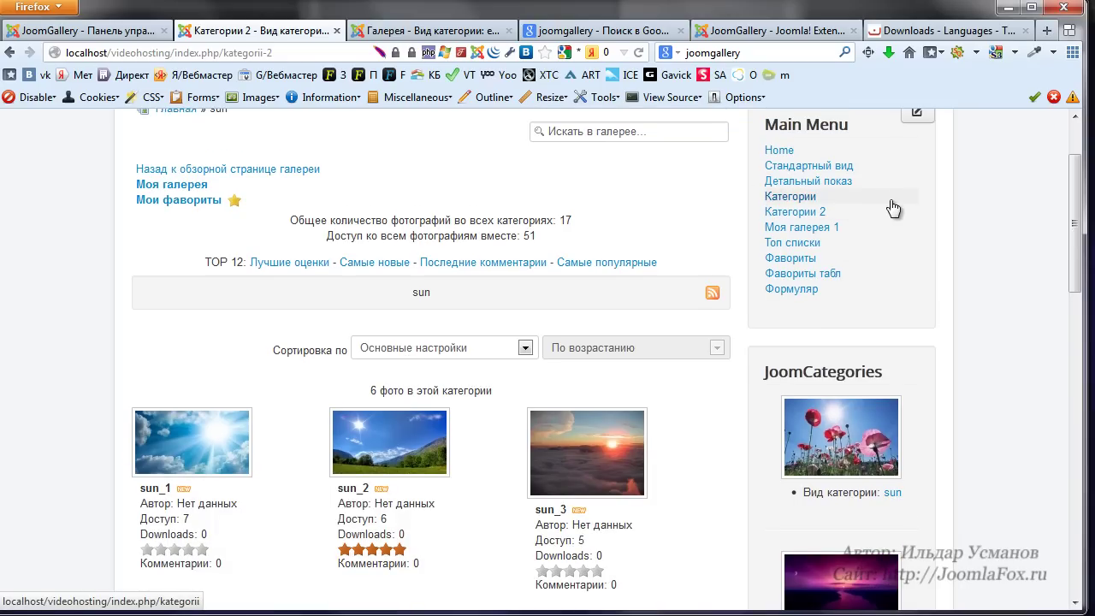
# - View the Моя галерея 1 page and look through the most-viewed photos under Топ списки
pyautogui.click(853, 236)
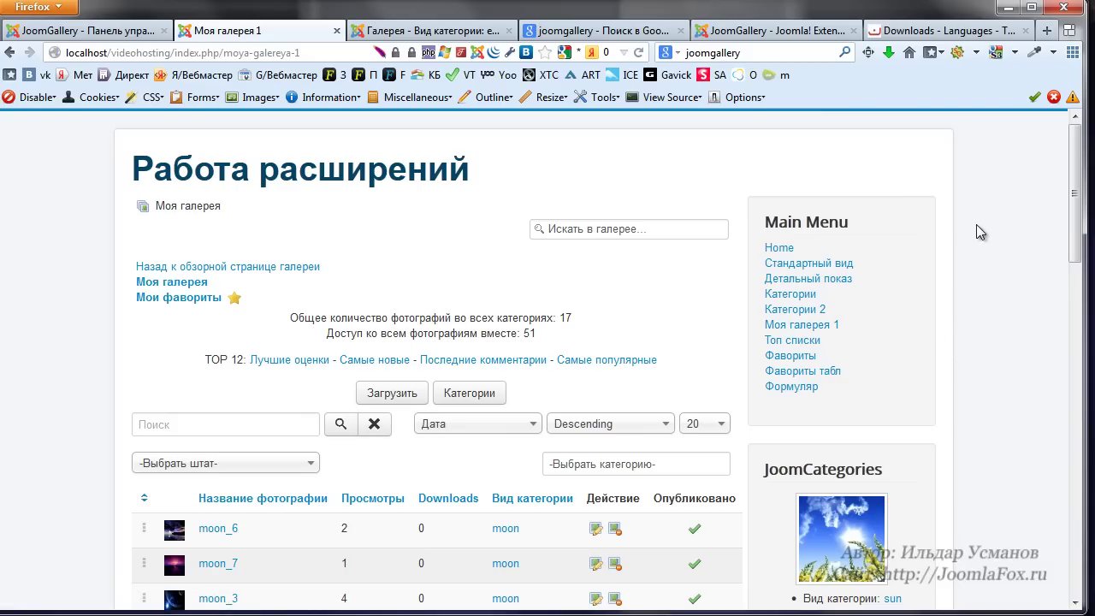
pyautogui.click(839, 342)
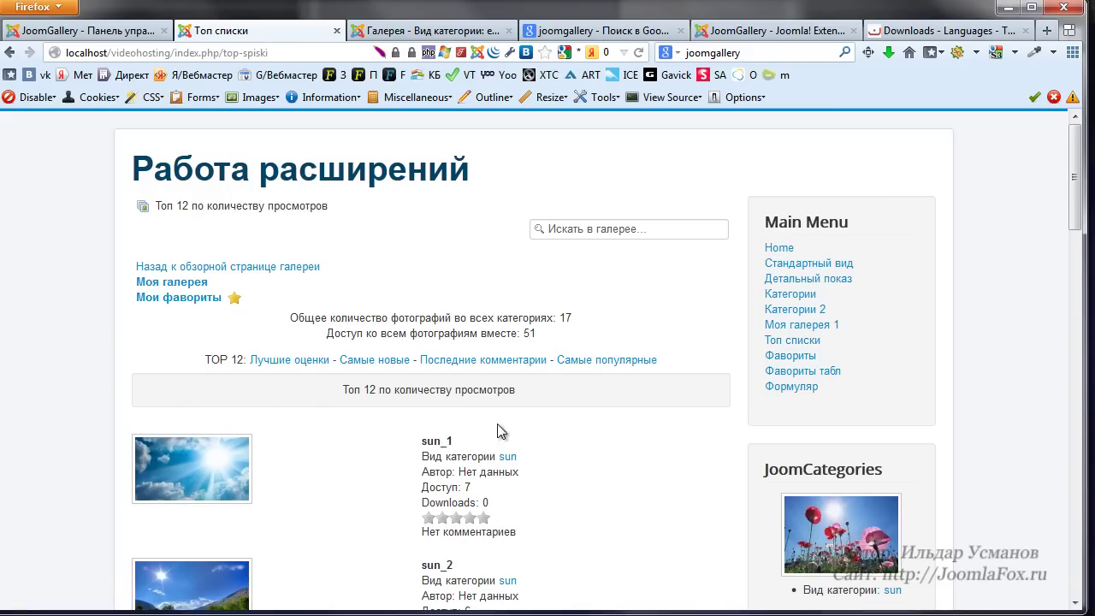
pyautogui.scroll(-2, 541, 421)
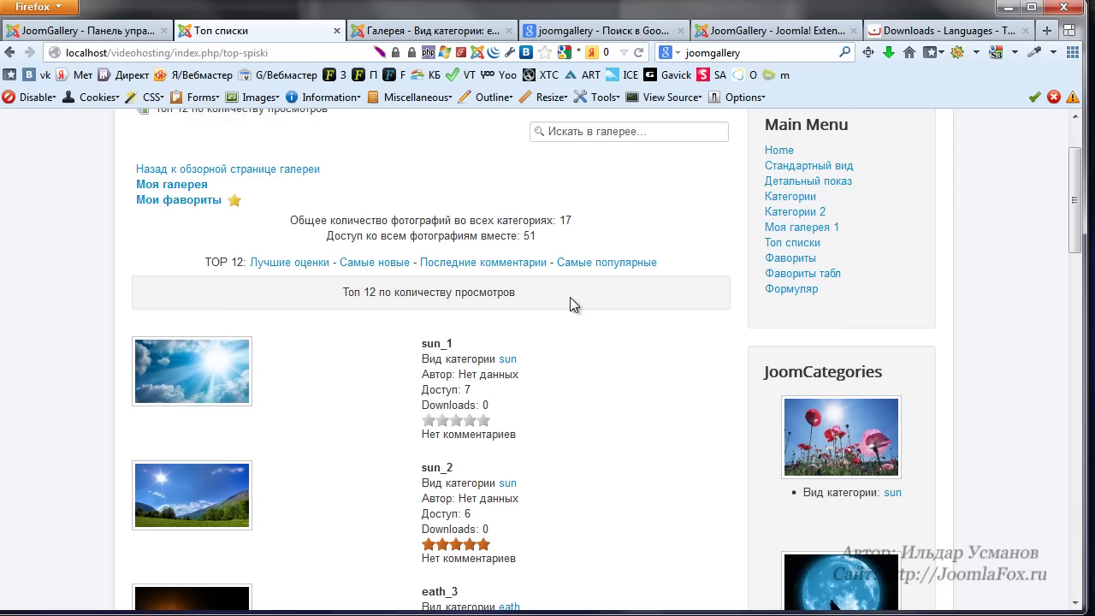
pyautogui.scroll(-20, 514, 317)
pyautogui.scroll(20, 462, 336)
# - Open Фавориты, look through the favourite photos and read the hint for Скачать ZIP-архив
pyautogui.click(840, 356)
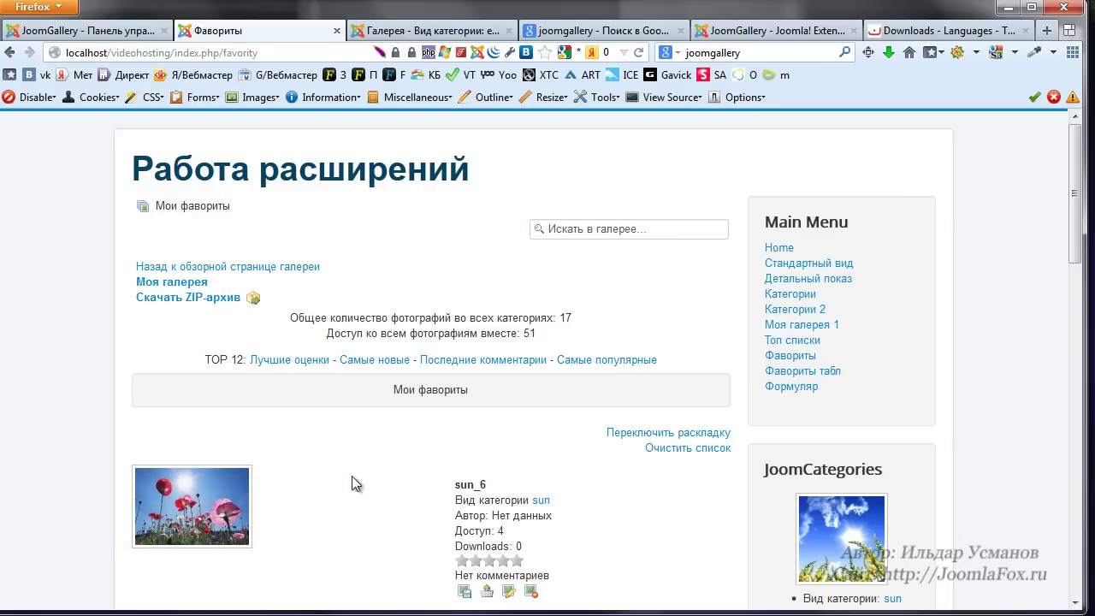
pyautogui.scroll(-4, 487, 498)
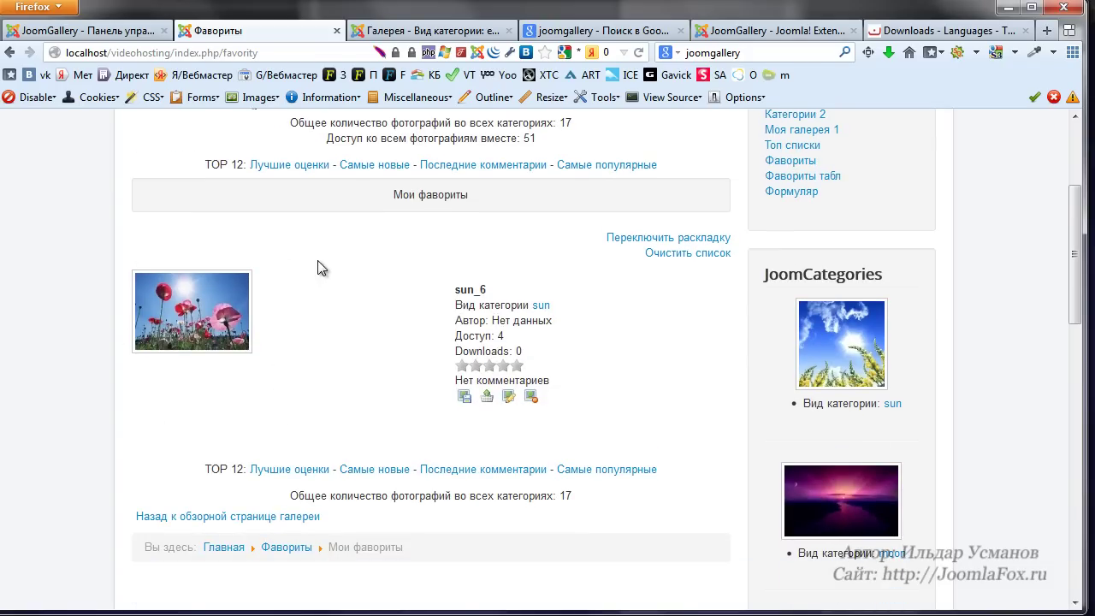
pyautogui.scroll(4, 358, 405)
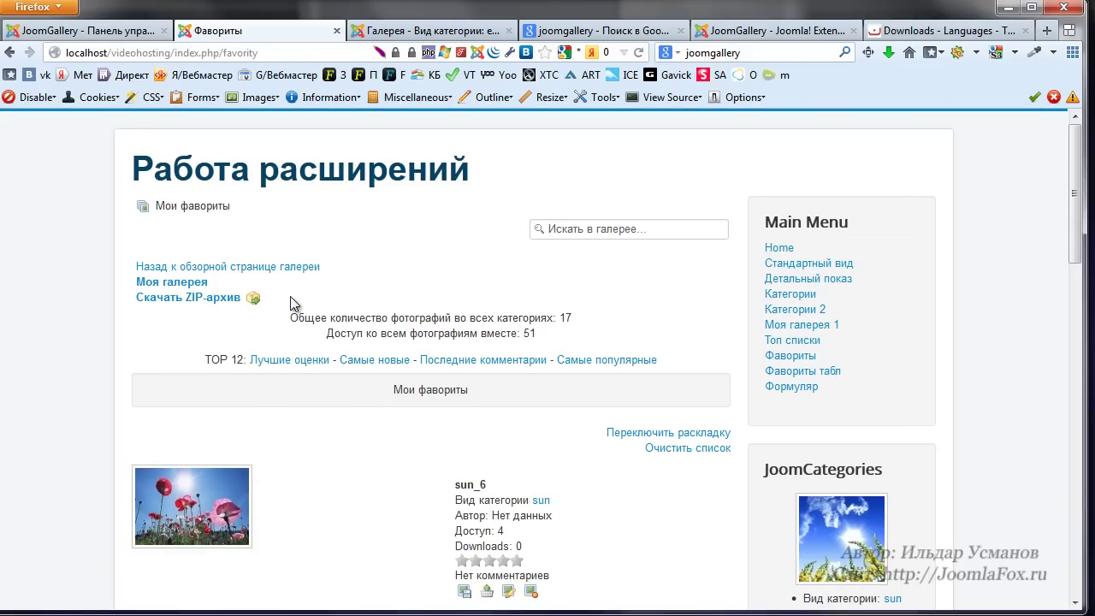
pyautogui.moveTo(168, 310)
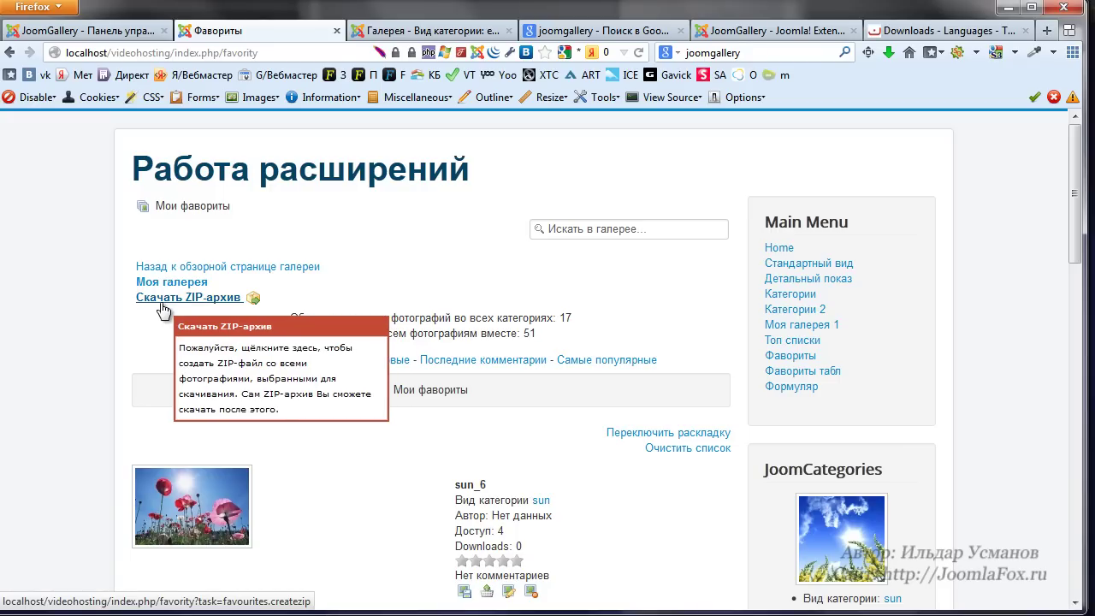
# - View the favourites in table layout under Фавориты табл and open the Формуляр page
pyautogui.click(797, 371)
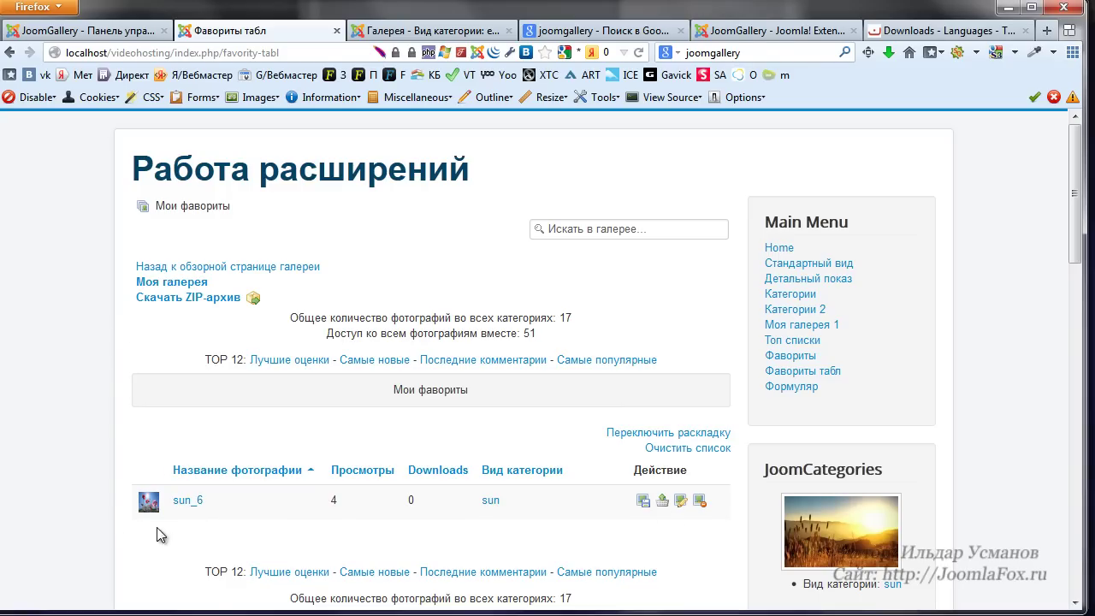
pyautogui.click(805, 386)
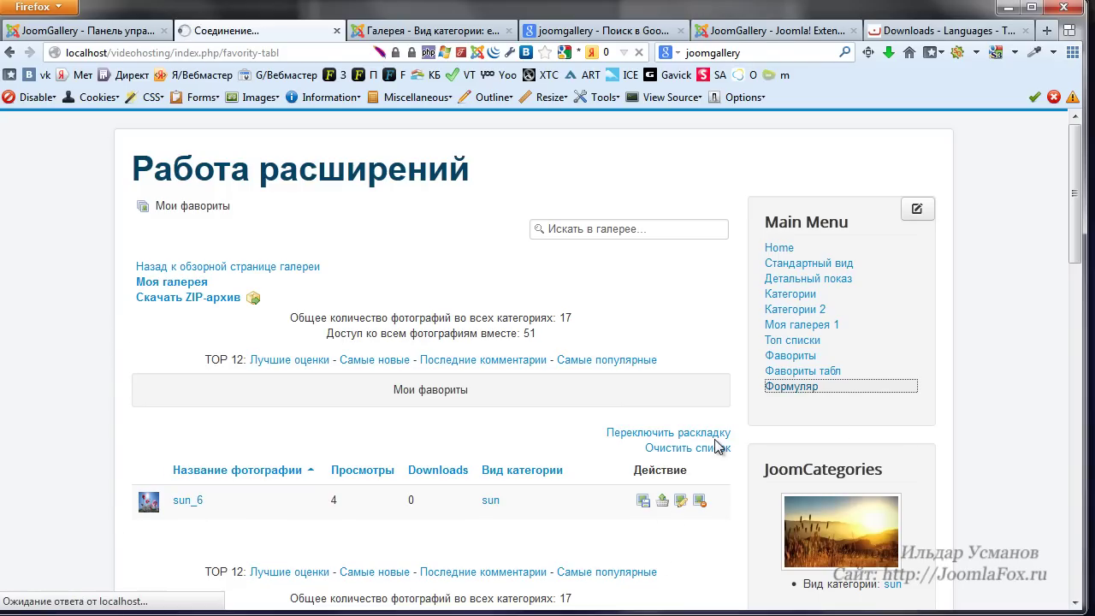
# - Look through the copyright notice, the upload limits and the single-photo upload fields on the Формуляр page
pyautogui.scroll(-5, 362, 323)
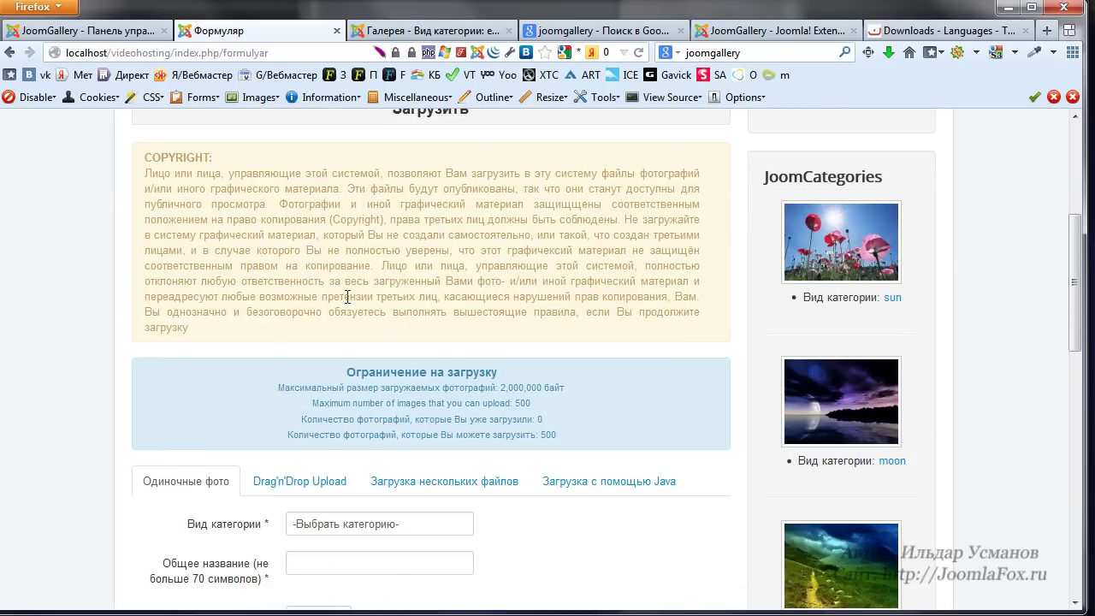
pyautogui.scroll(-5, 291, 488)
pyautogui.scroll(3, 366, 459)
pyautogui.scroll(-7, 622, 311)
pyautogui.scroll(12, 590, 325)
pyautogui.scroll(2, 513, 385)
pyautogui.scroll(-5, 371, 511)
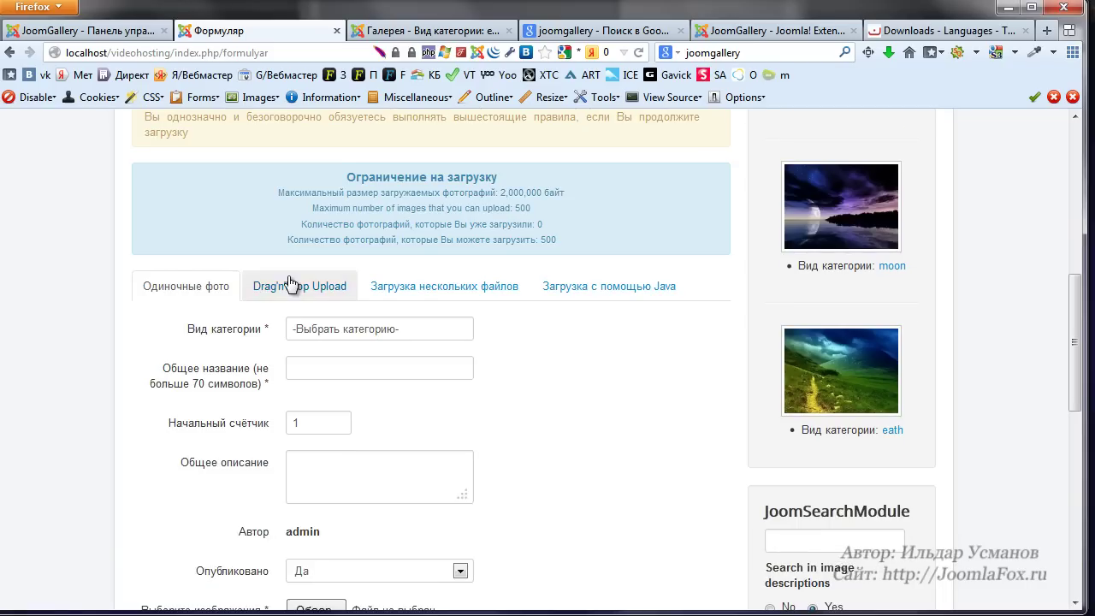
# - View the Drag'n'Drop, multiple-file and Java upload forms, return to Одиночные фото and check the Загрузить heading
pyautogui.click(291, 286)
pyautogui.click(427, 289)
pyautogui.click(609, 286)
pyautogui.click(149, 289)
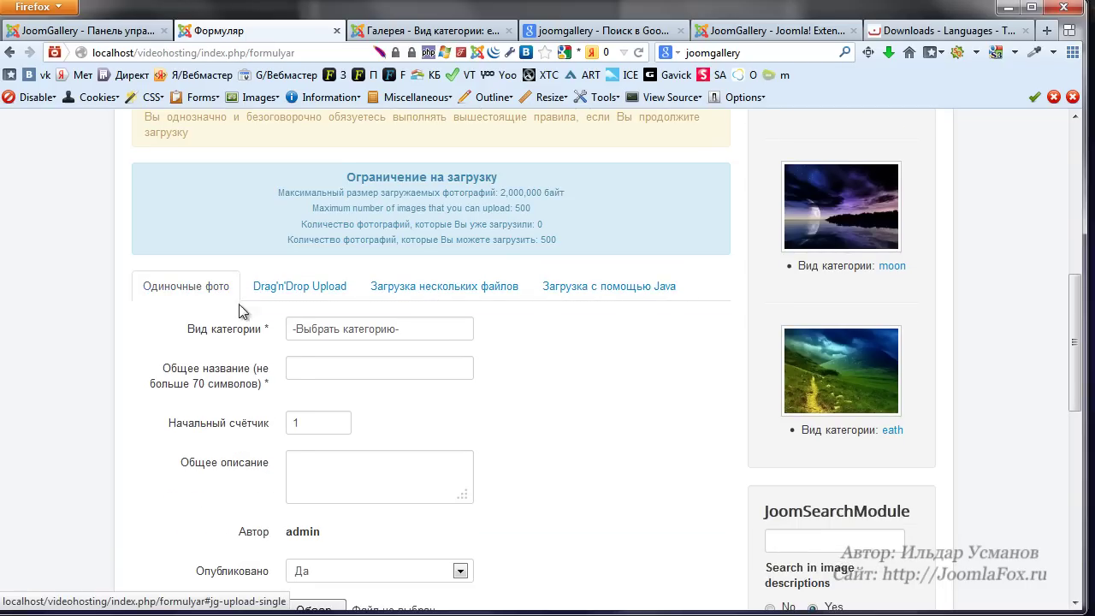
pyautogui.scroll(6, 689, 280)
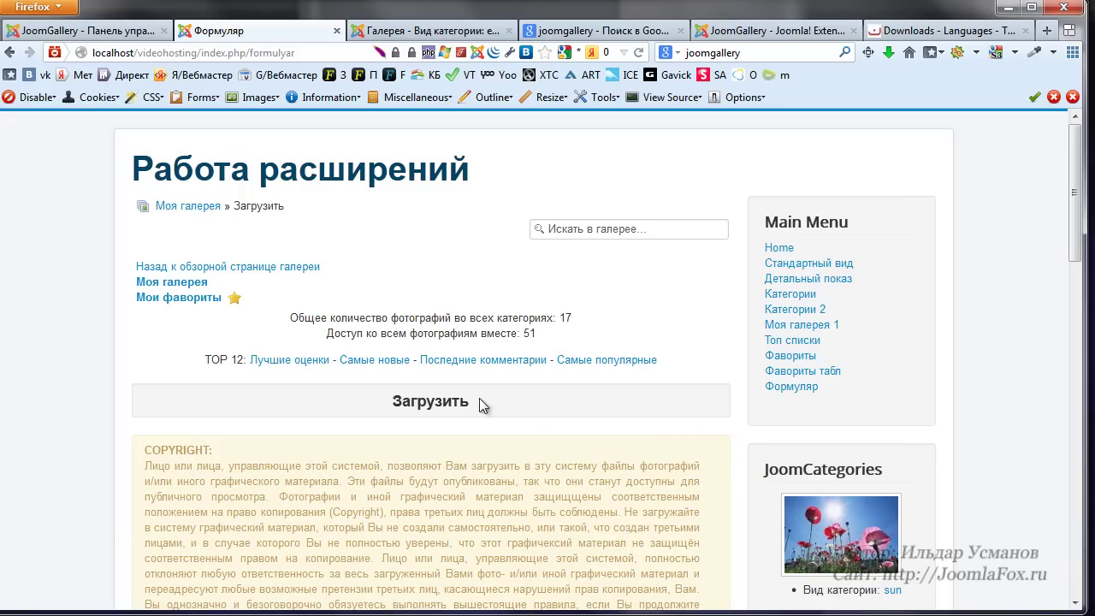
pyautogui.moveTo(395, 399); pyautogui.dragTo(462, 402)
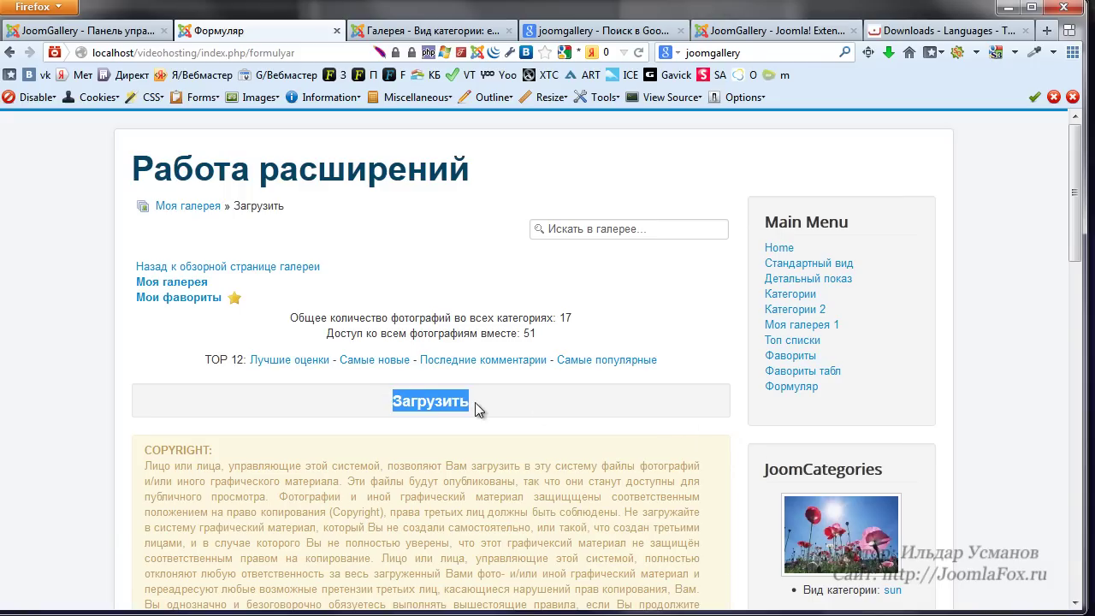
pyautogui.click(497, 403)
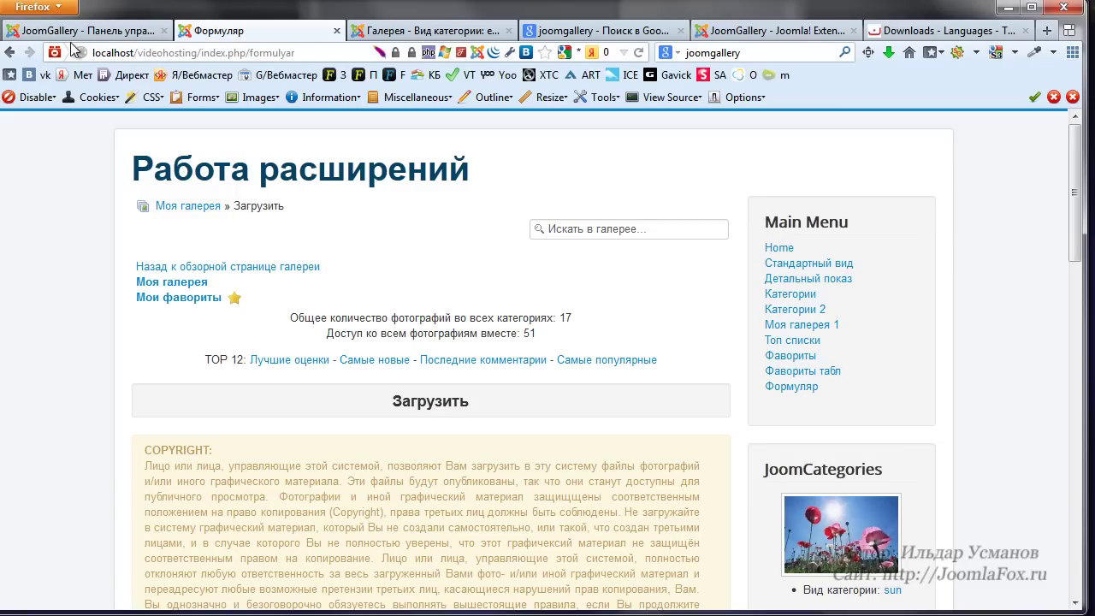
# - Open localhost/videohosting/administrator/ and log in to the Joomla administration with the prefilled credentials
pyautogui.moveTo(305, 55); pyautogui.dragTo(201, 53)
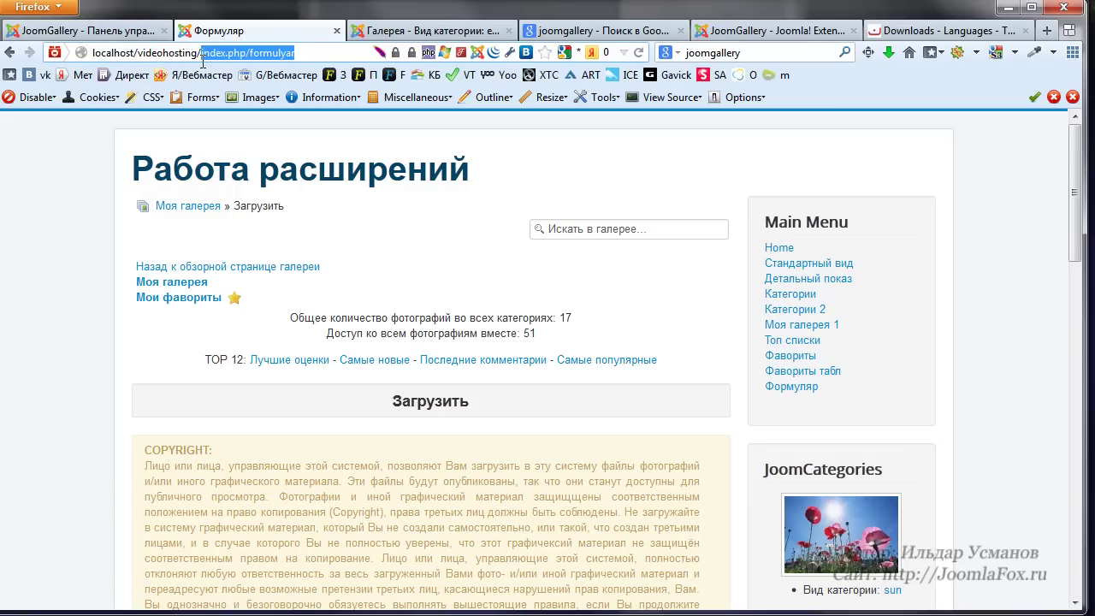
pyautogui.press('BackSpace')
pyautogui.write('/')
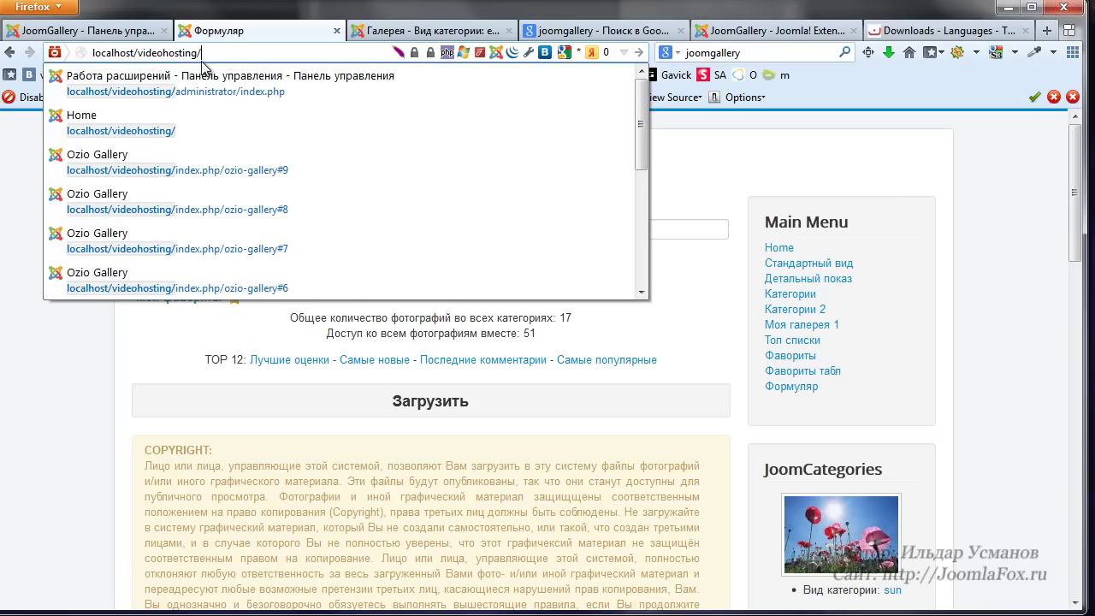
pyautogui.write('administrator/')
pyautogui.press('Return')
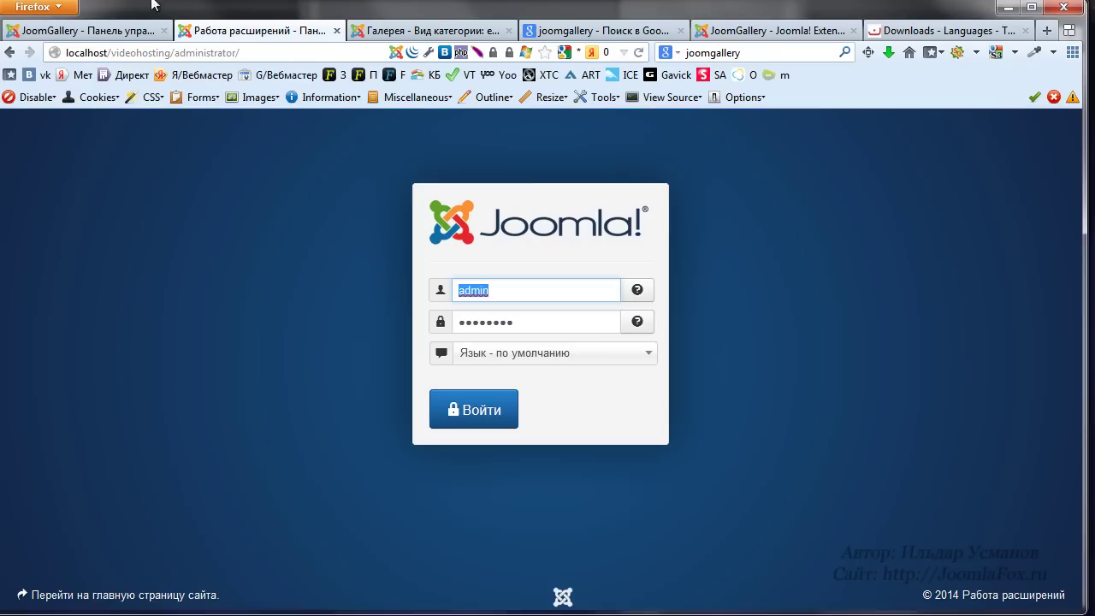
pyautogui.click(472, 417)
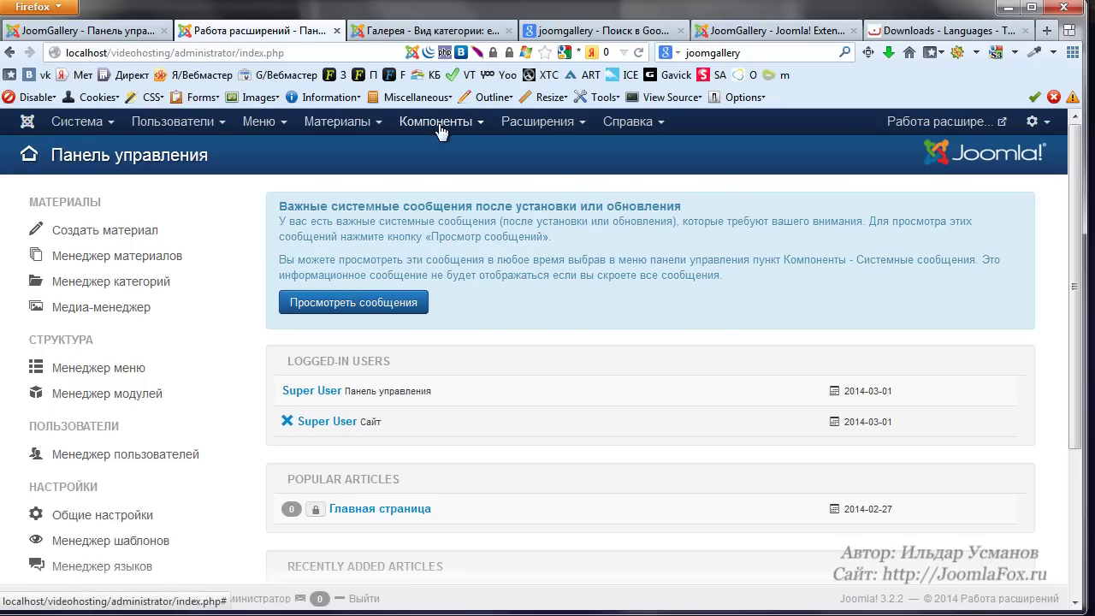
# - Open the JoomGallery component's control panel and look through its list of extensions and their installation status
pyautogui.click(437, 128)
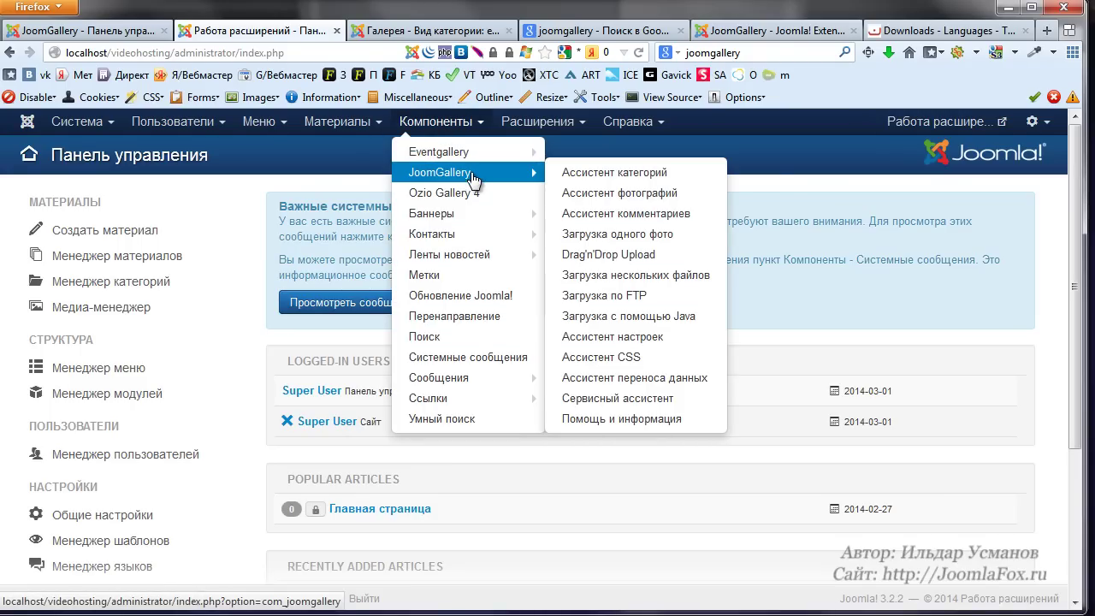
pyautogui.click(473, 175)
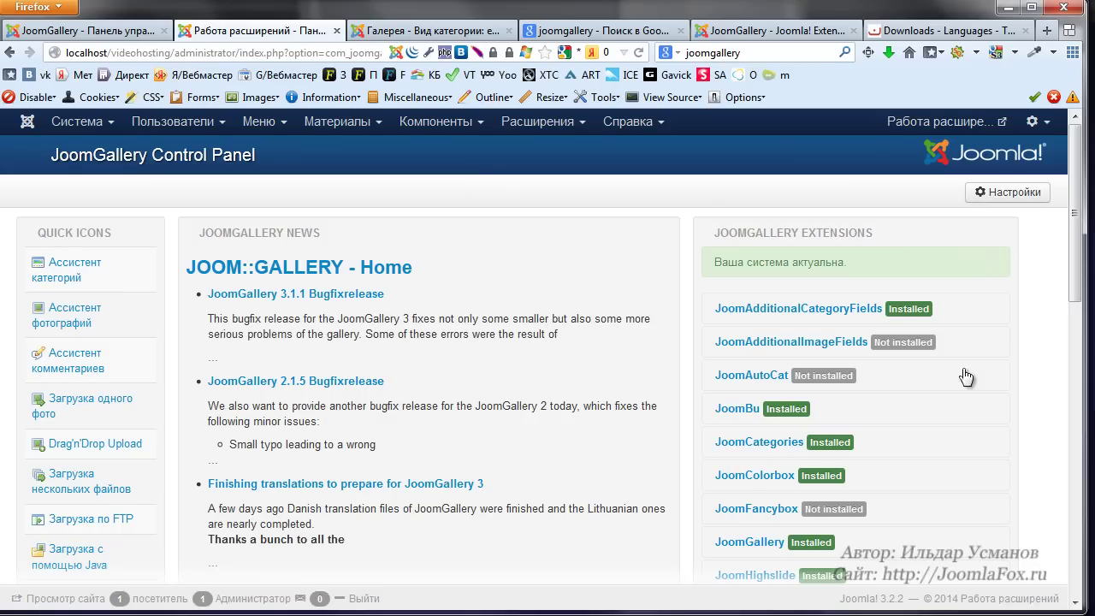
pyautogui.scroll(-6, 710, 210)
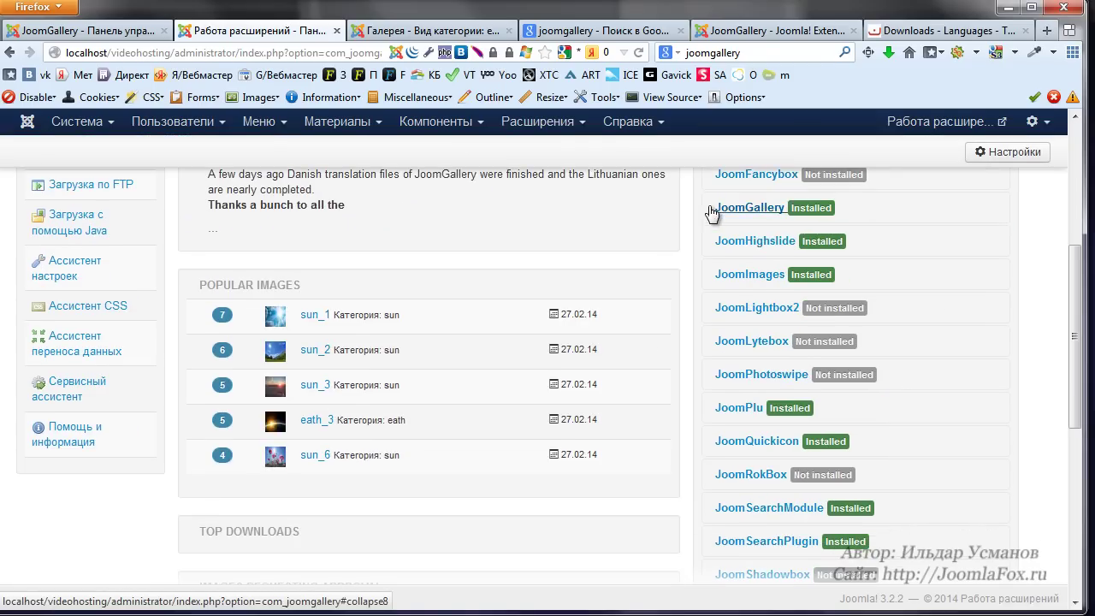
pyautogui.scroll(-3, 710, 212)
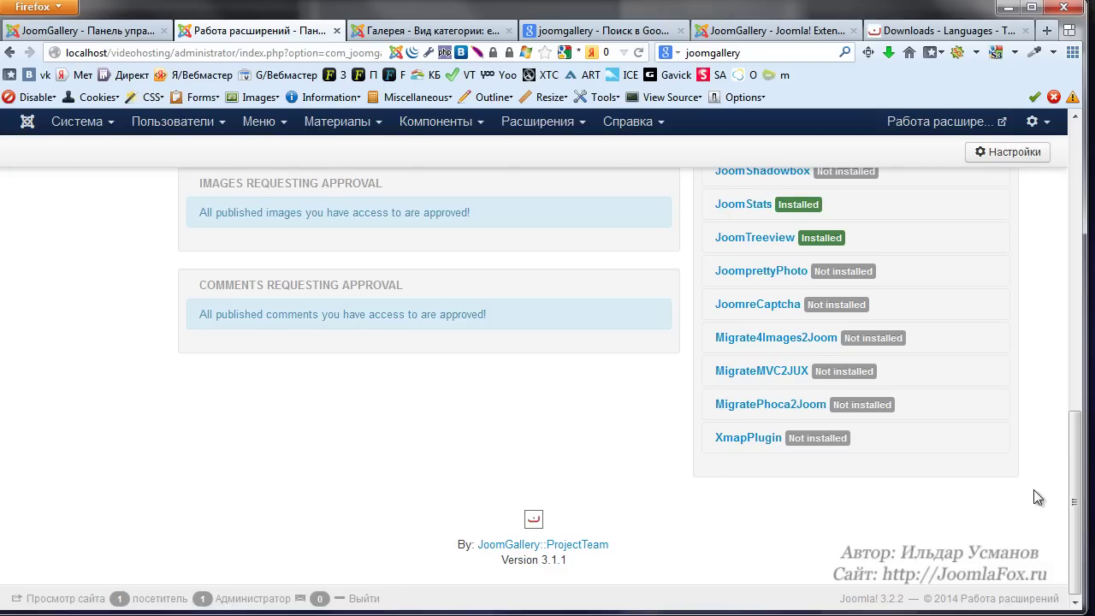
pyautogui.scroll(10, 1037, 497)
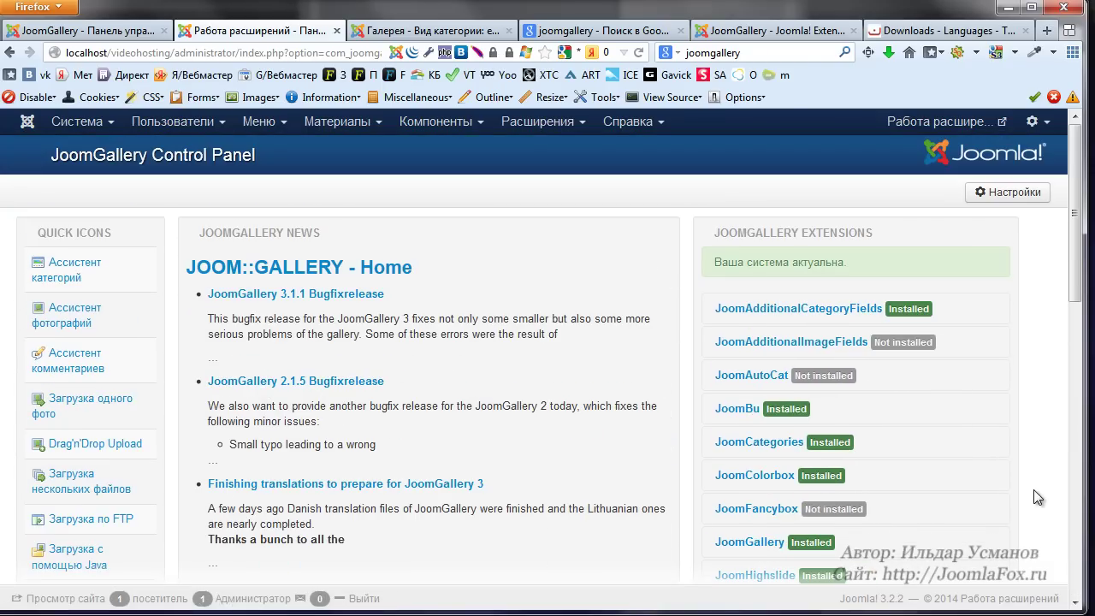
pyautogui.scroll(-4, 992, 476)
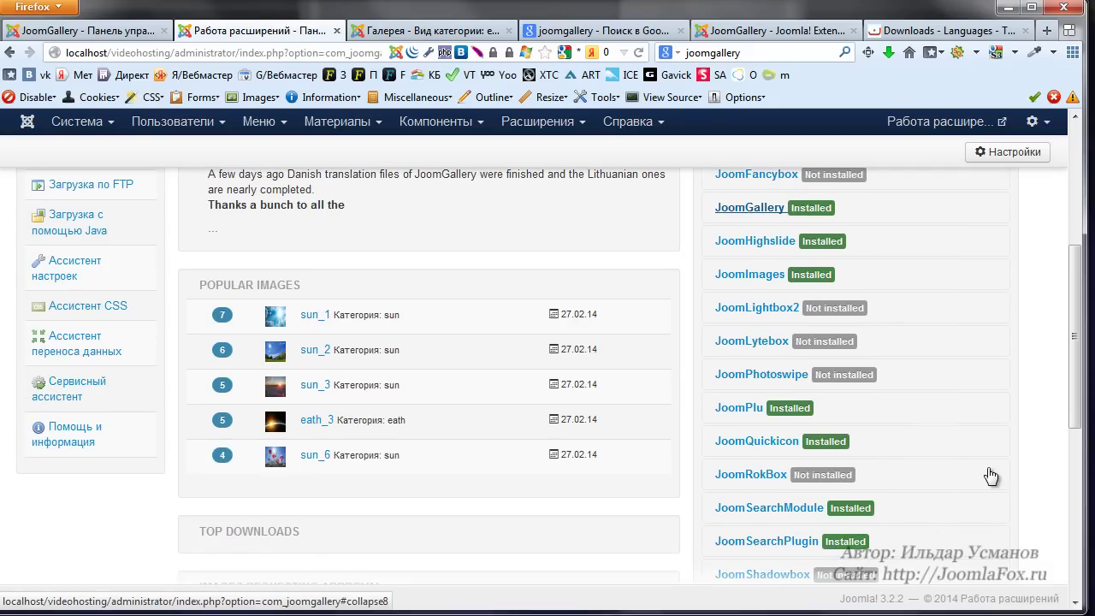
pyautogui.scroll(3, 988, 477)
pyautogui.scroll(-1, 958, 486)
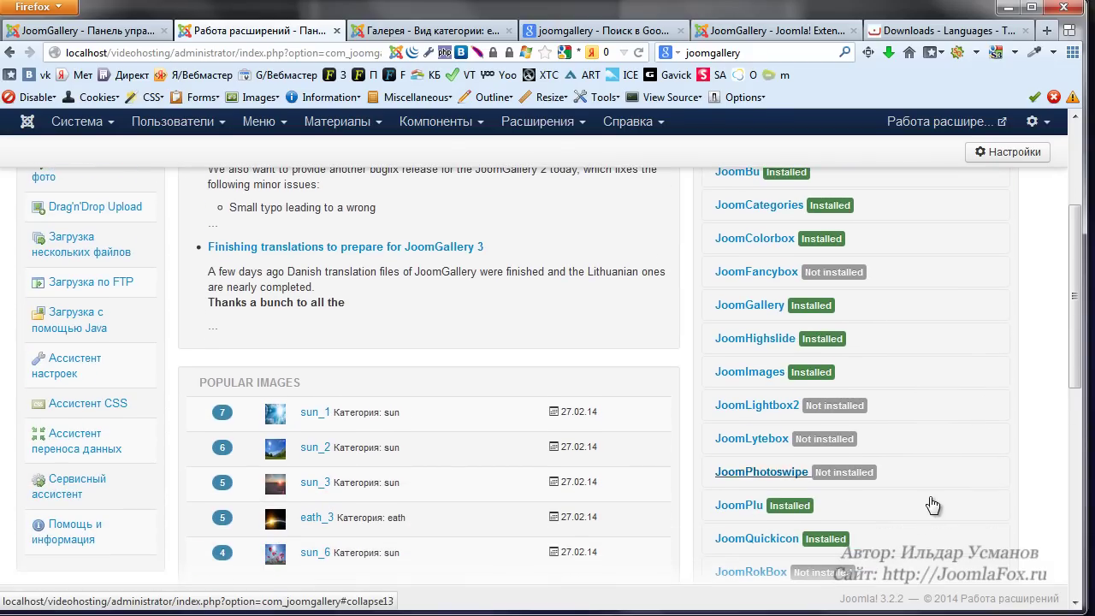
# - Read the descriptions of the JoomPlu and JoomBu plugins in the JoomGallery extensions list
pyautogui.click(928, 511)
pyautogui.scroll(-1, 928, 509)
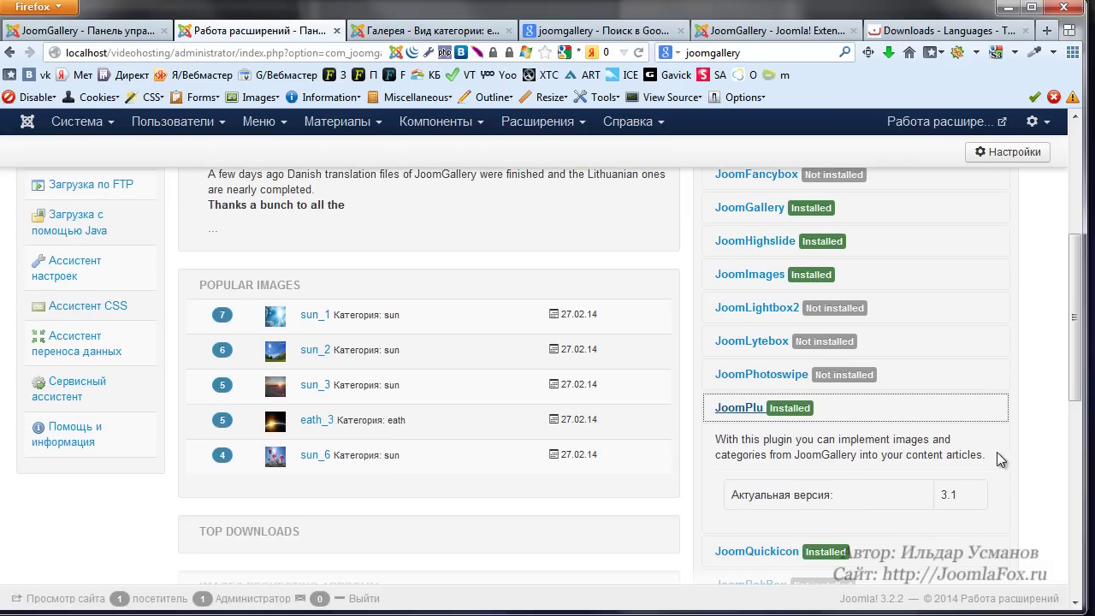
pyautogui.moveTo(992, 454); pyautogui.dragTo(715, 445)
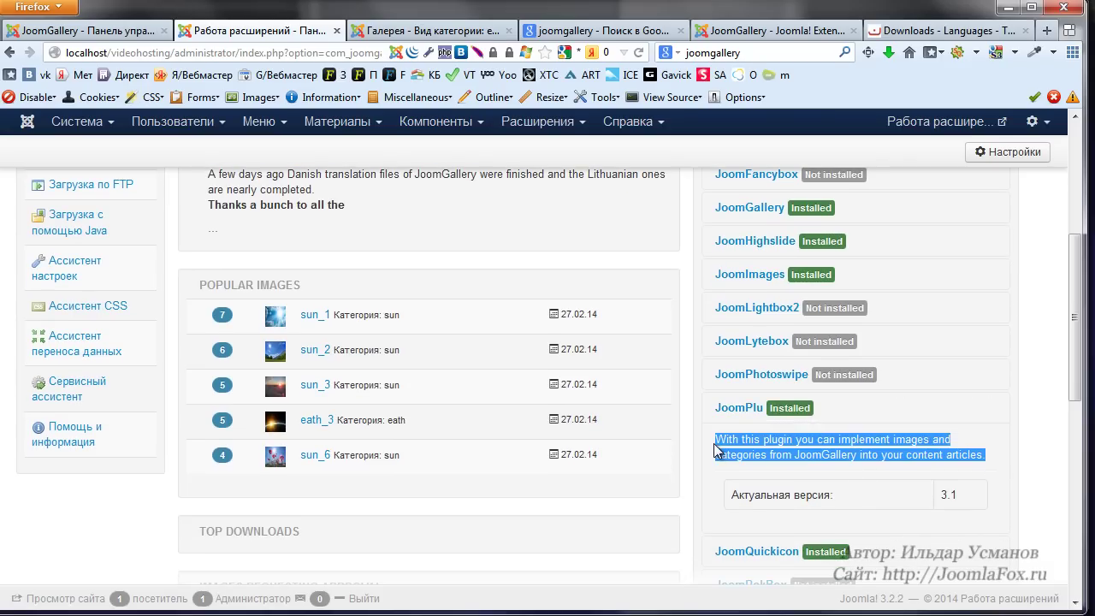
pyautogui.click(912, 442)
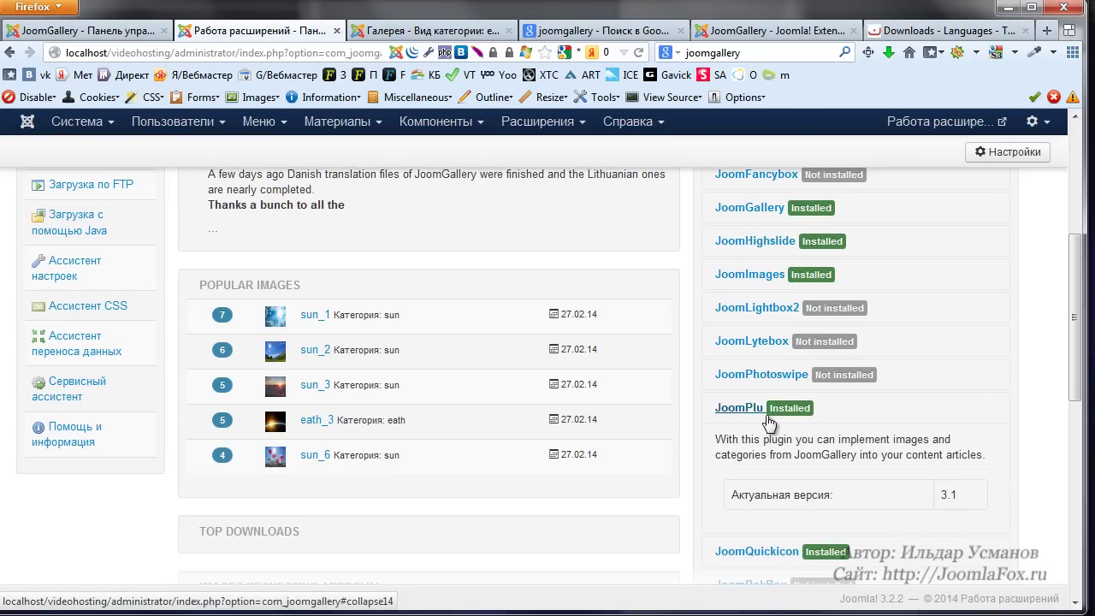
pyautogui.scroll(4, 903, 419)
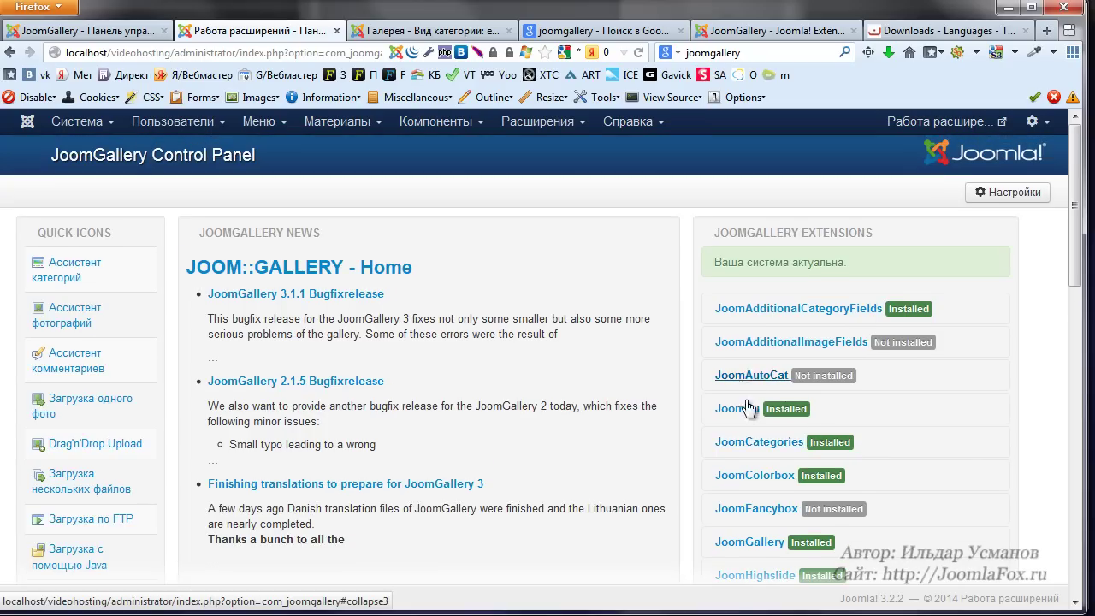
pyautogui.click(746, 412)
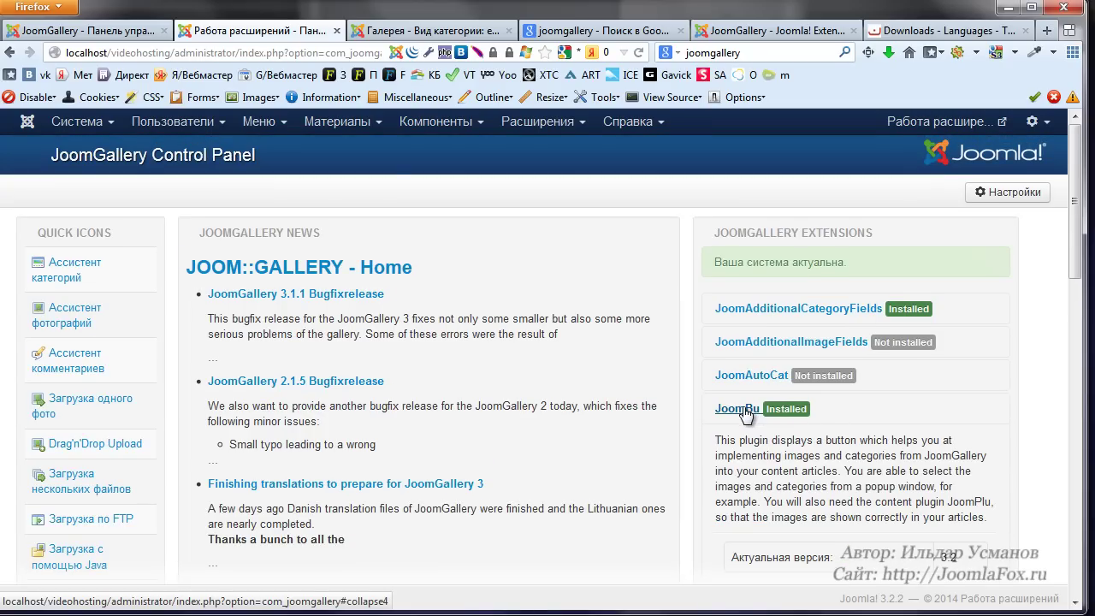
pyautogui.moveTo(715, 407)
pyautogui.mouseDown()
pyautogui.moveTo(761, 396)
pyautogui.moveTo(720, 392)
pyautogui.mouseUp()
pyautogui.click(926, 469)
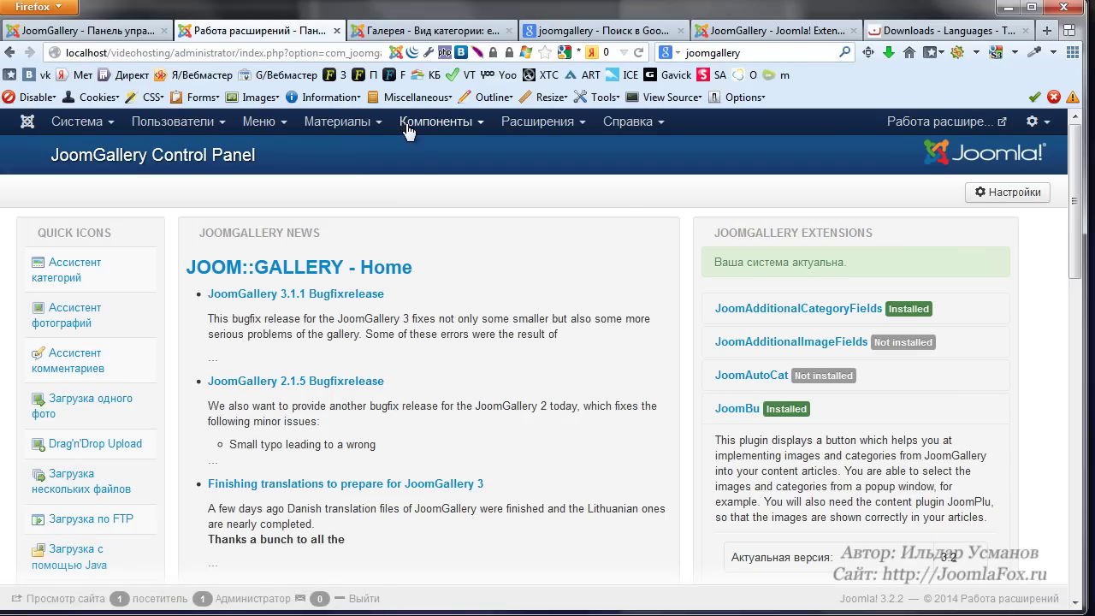
# - Find JoomPhotoswipe among the JoomGallery extensions and examine its description and installation options
pyautogui.scroll(-5, 774, 453)
pyautogui.scroll(2, 801, 327)
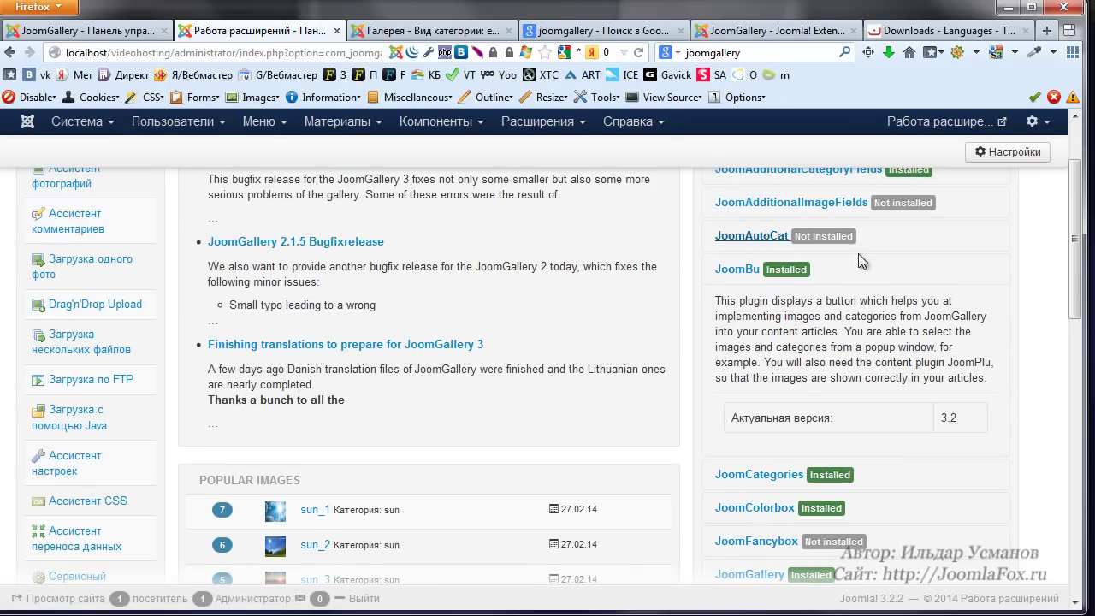
pyautogui.scroll(-6, 930, 344)
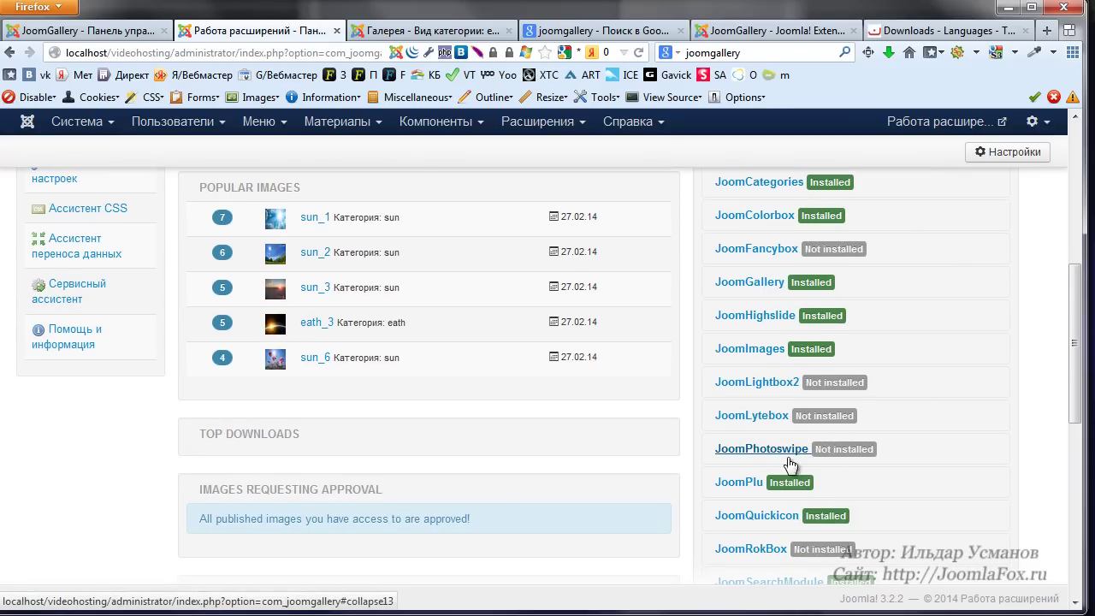
pyautogui.click(753, 449)
pyautogui.scroll(-4, 958, 357)
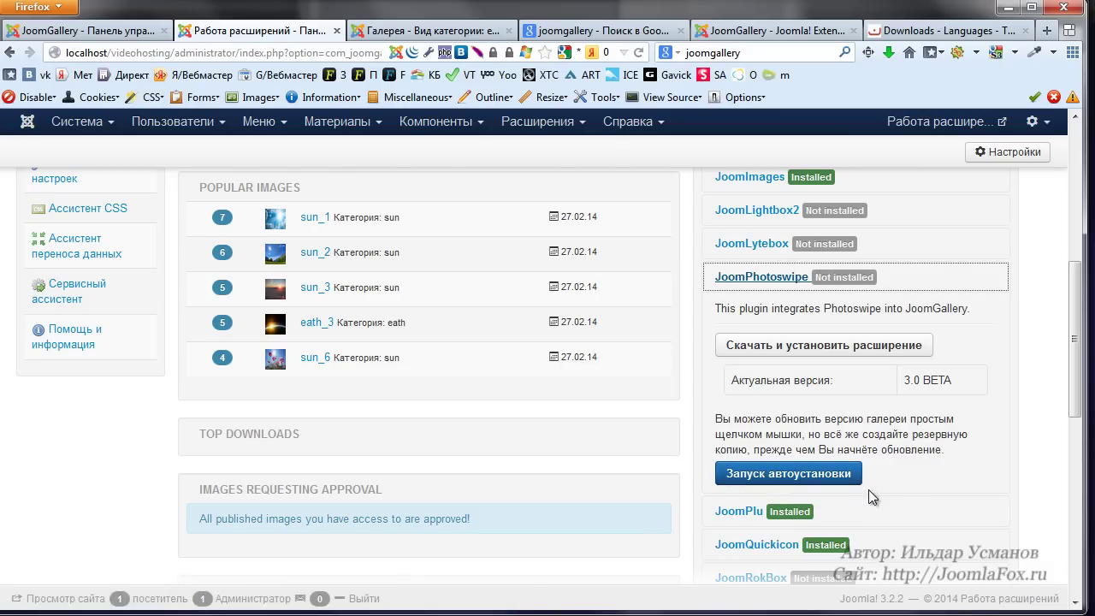
pyautogui.scroll(6, 860, 475)
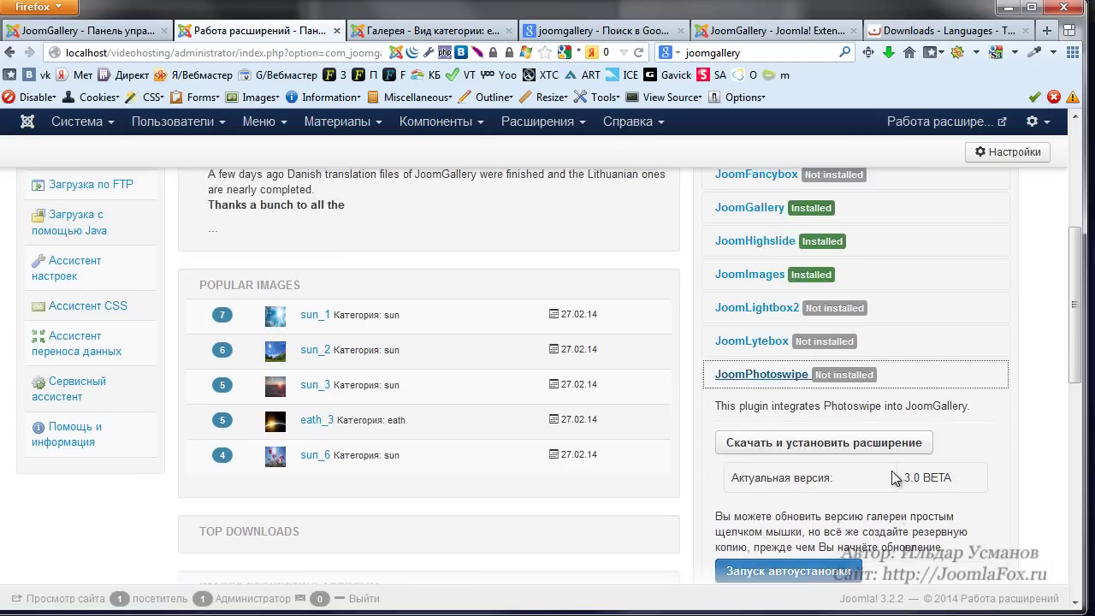
# - Open the article Главная страница for editing from the article manager and go to the insertion tools below its text
pyautogui.click(526, 132)
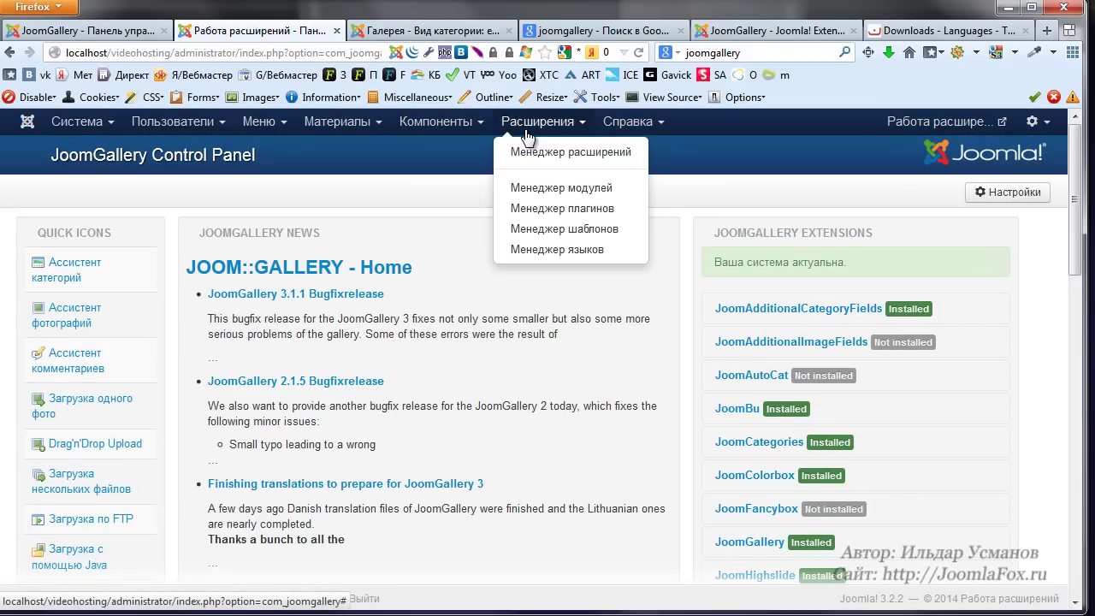
pyautogui.click(524, 128)
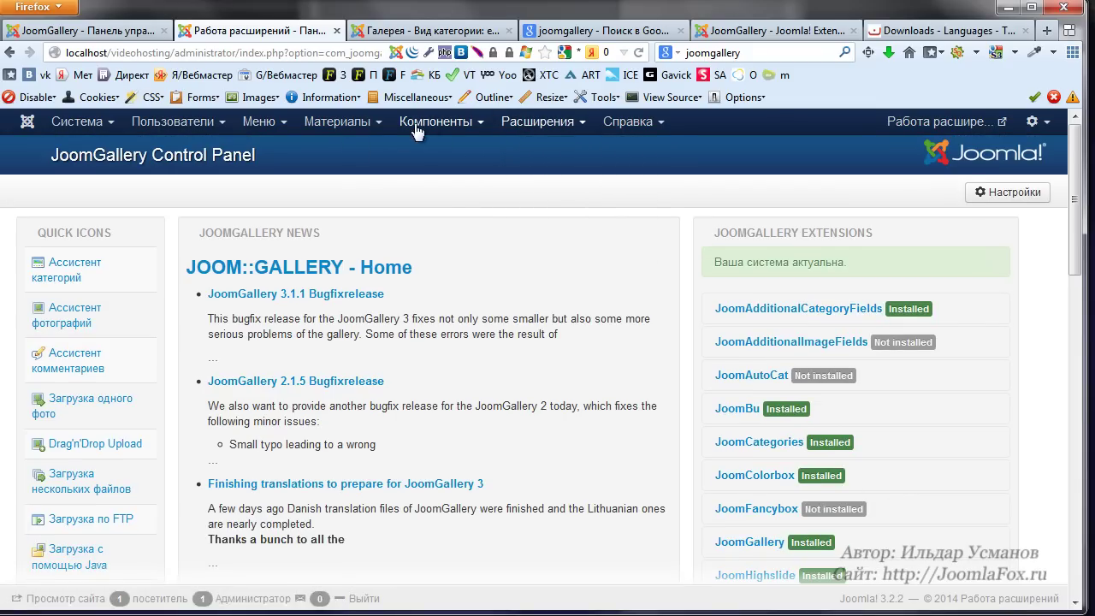
pyautogui.click(335, 124)
pyautogui.moveTo(332, 152)
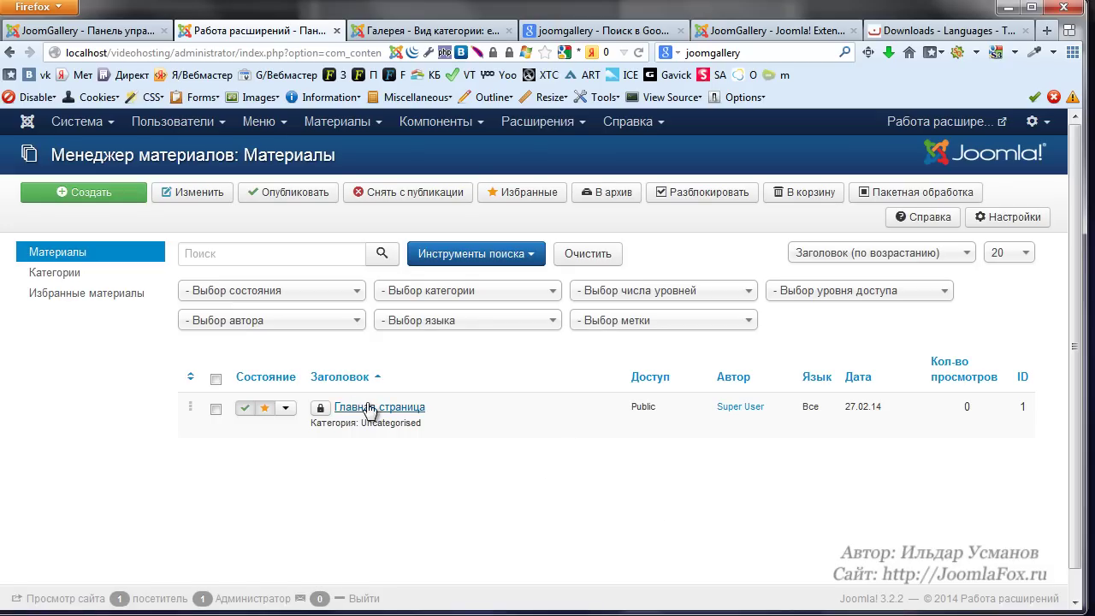
pyautogui.click(366, 408)
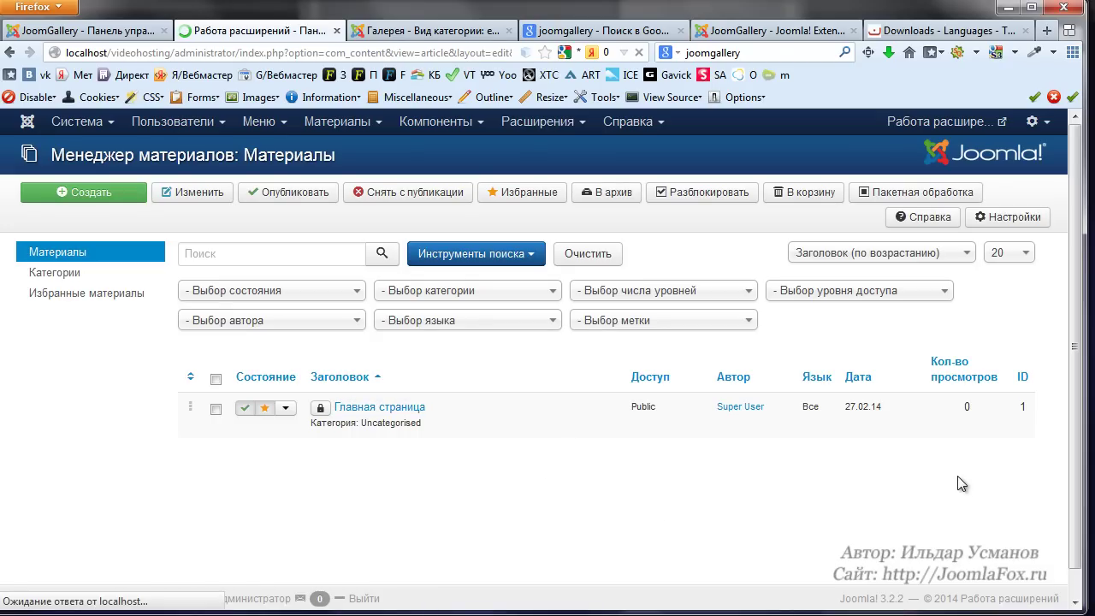
pyautogui.scroll(-6, 604, 464)
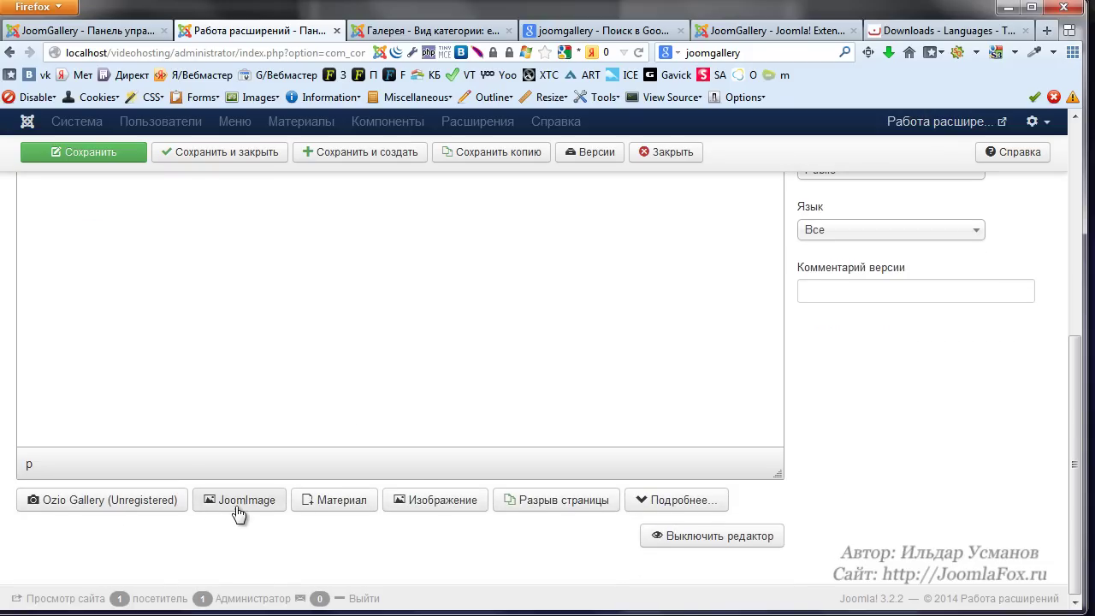
# - Insert the JoomGallery photo eath_3 into the article with JoomImage, using the Миниатюра type and the Детальный вид link
pyautogui.click(241, 510)
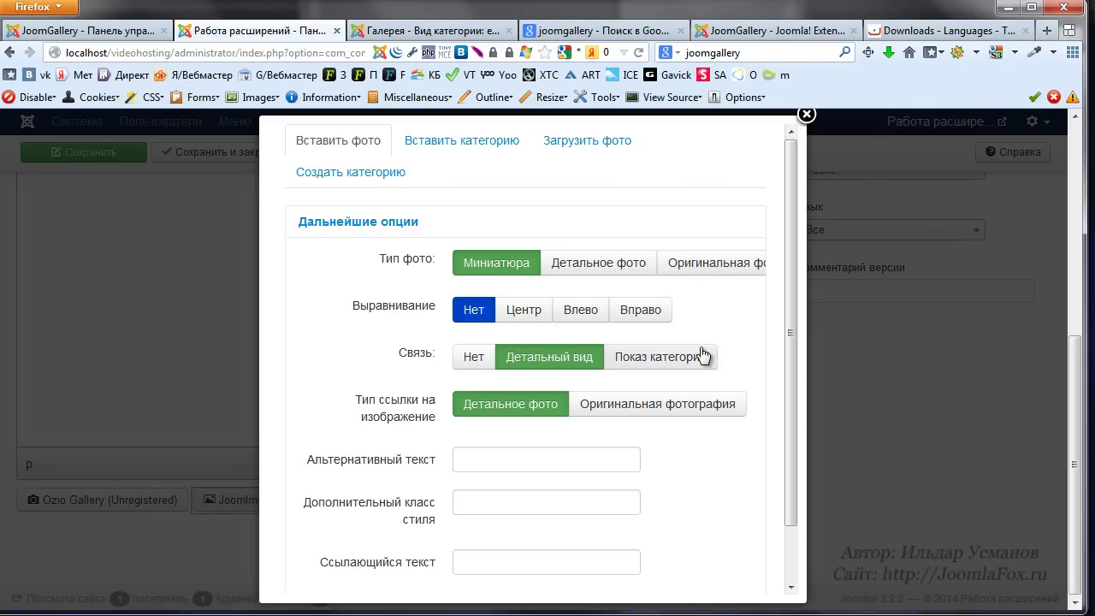
pyautogui.scroll(-1, 563, 354)
pyautogui.scroll(1, 543, 384)
pyautogui.scroll(-1, 565, 389)
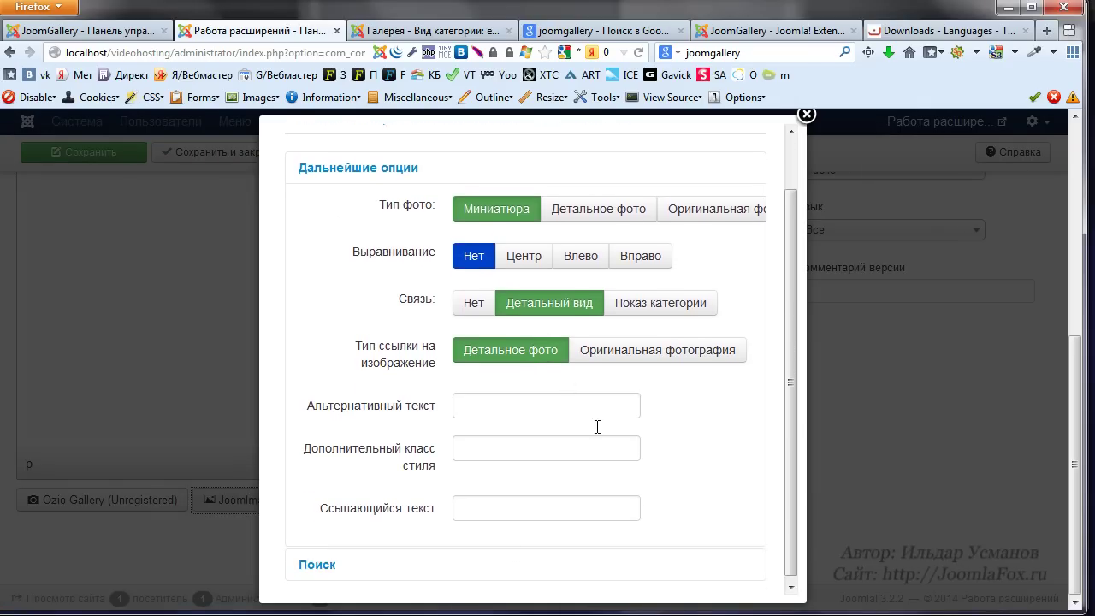
pyautogui.click(425, 562)
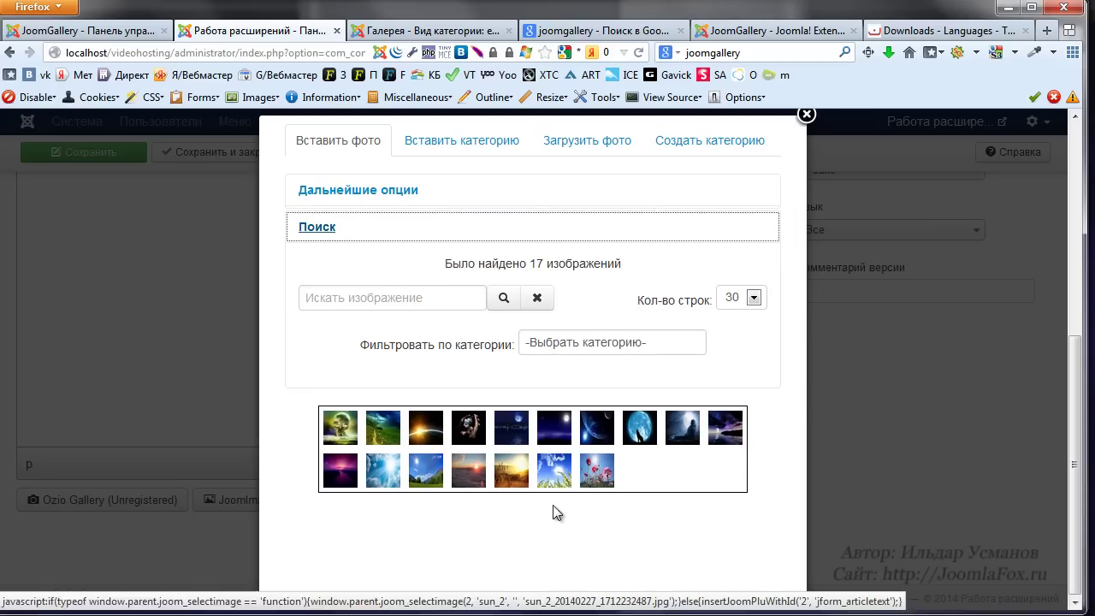
pyautogui.click(425, 425)
pyautogui.scroll(3, 214, 409)
pyautogui.scroll(3, 215, 409)
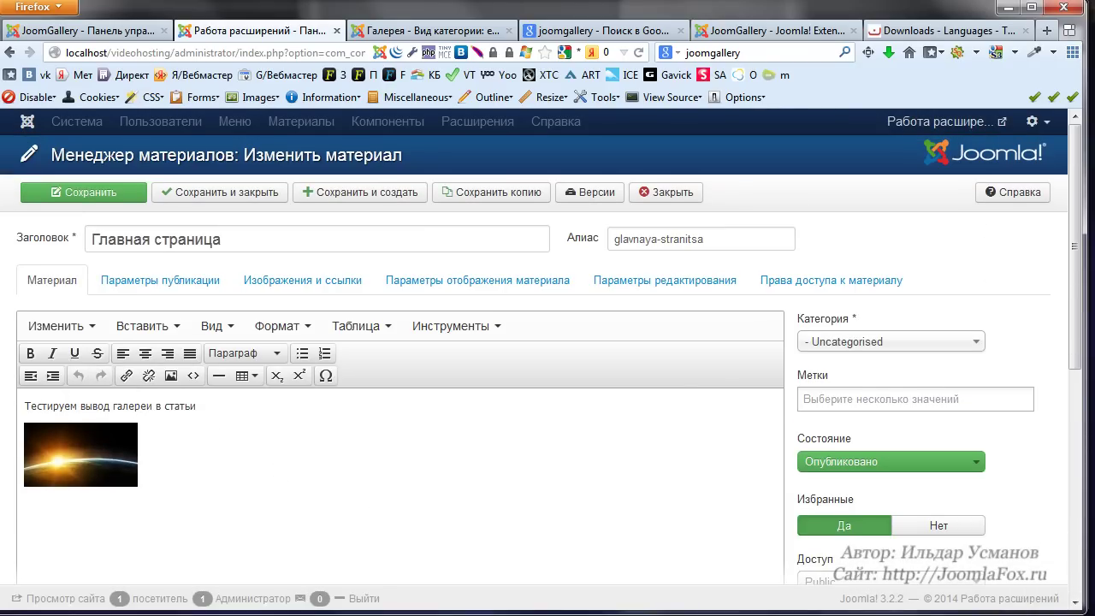
# - View the site's home page, enlarge the article's eath_3 photo, glance at the Земля_2 gallery page and return to the article editor
pyautogui.click(924, 124)
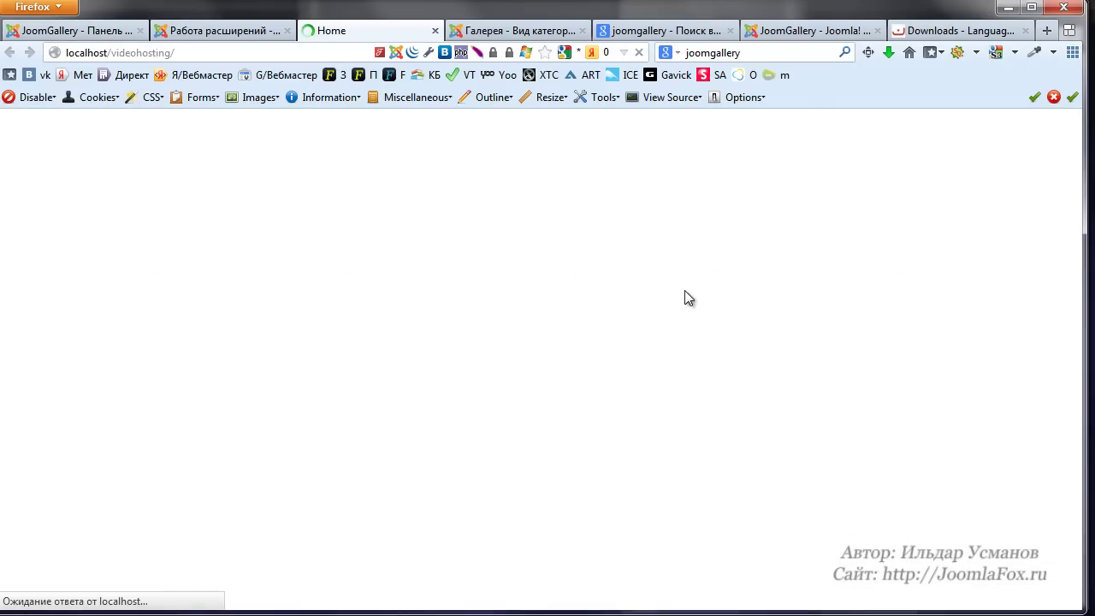
pyautogui.click(218, 453)
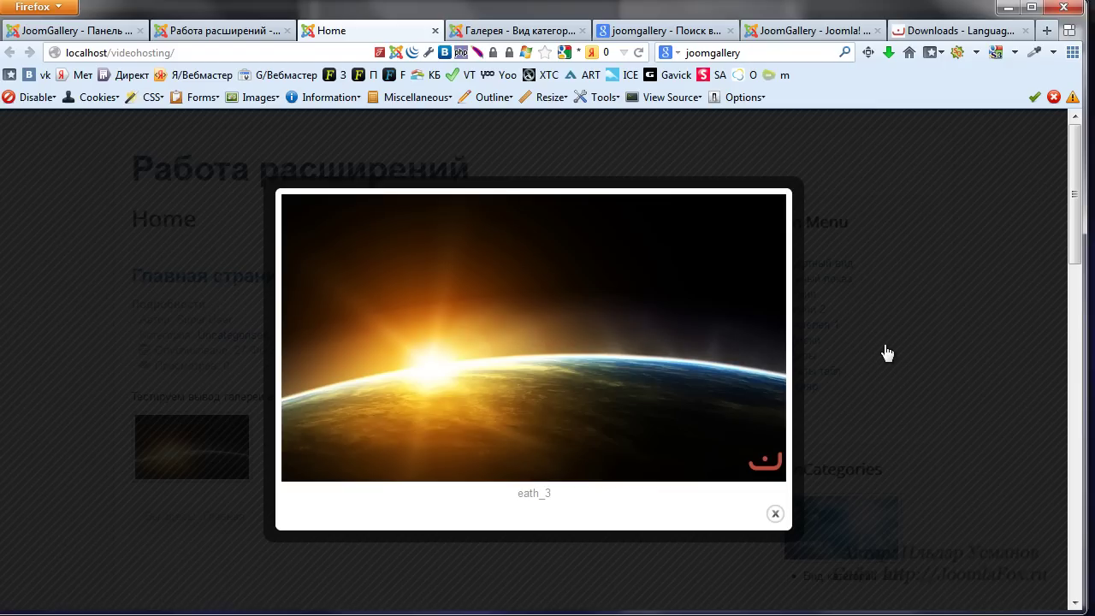
pyautogui.click(512, 31)
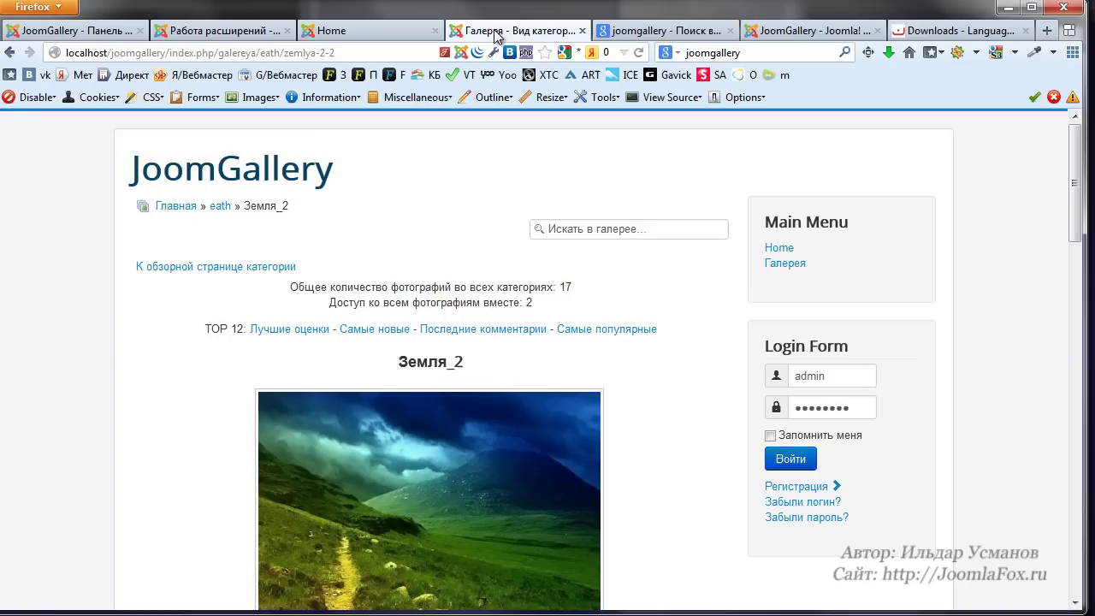
pyautogui.click(239, 34)
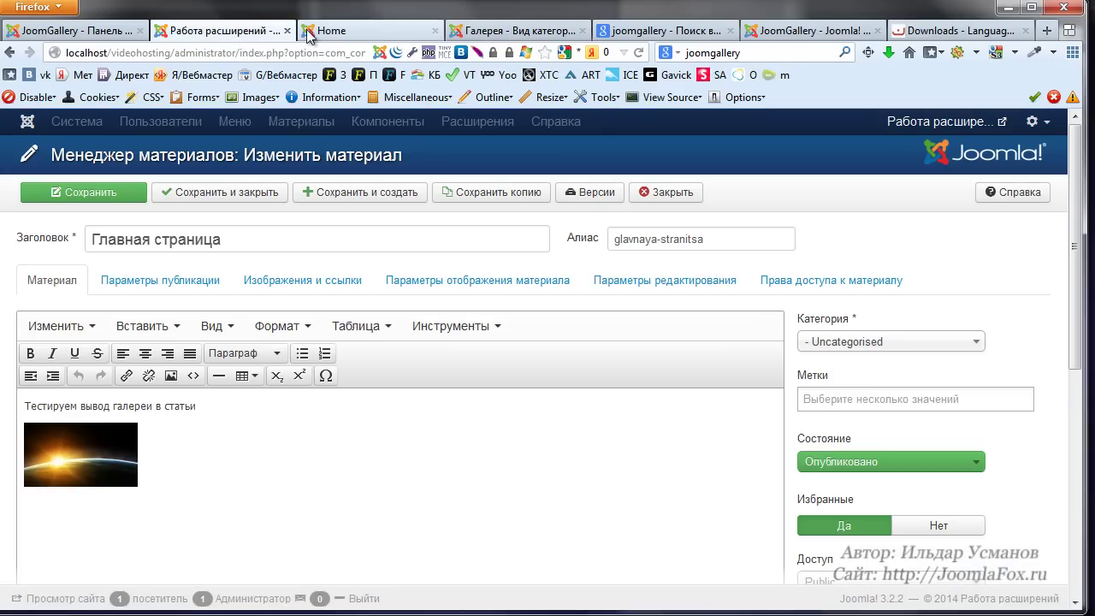